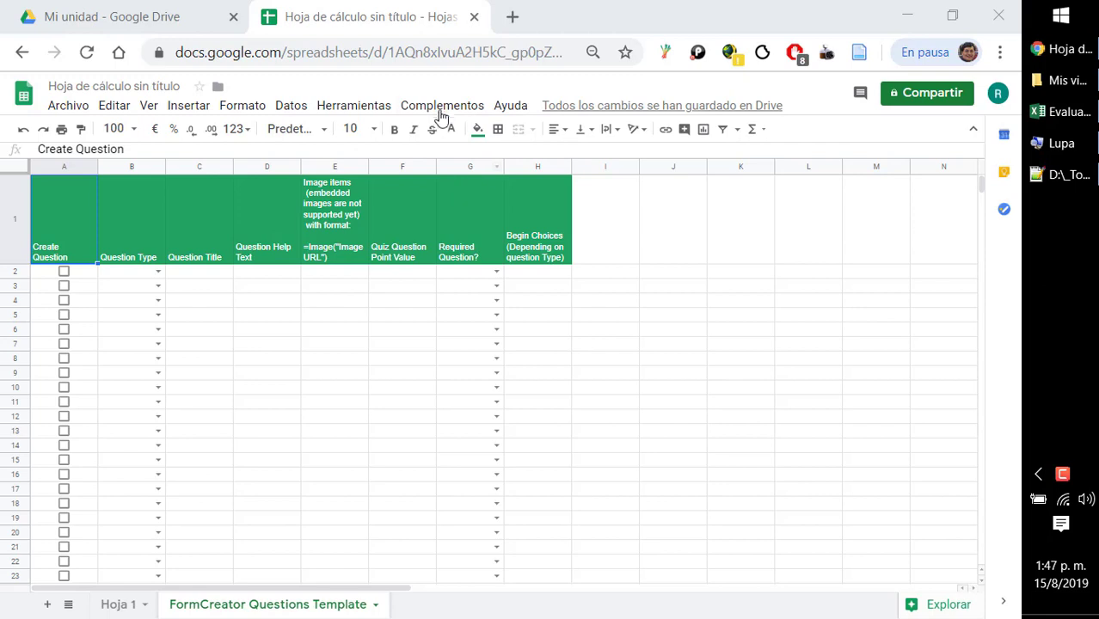
{"action": "left_click", "coordinate": [439, 106]}
{"action": "mouse_move", "coordinate": [498, 175]}
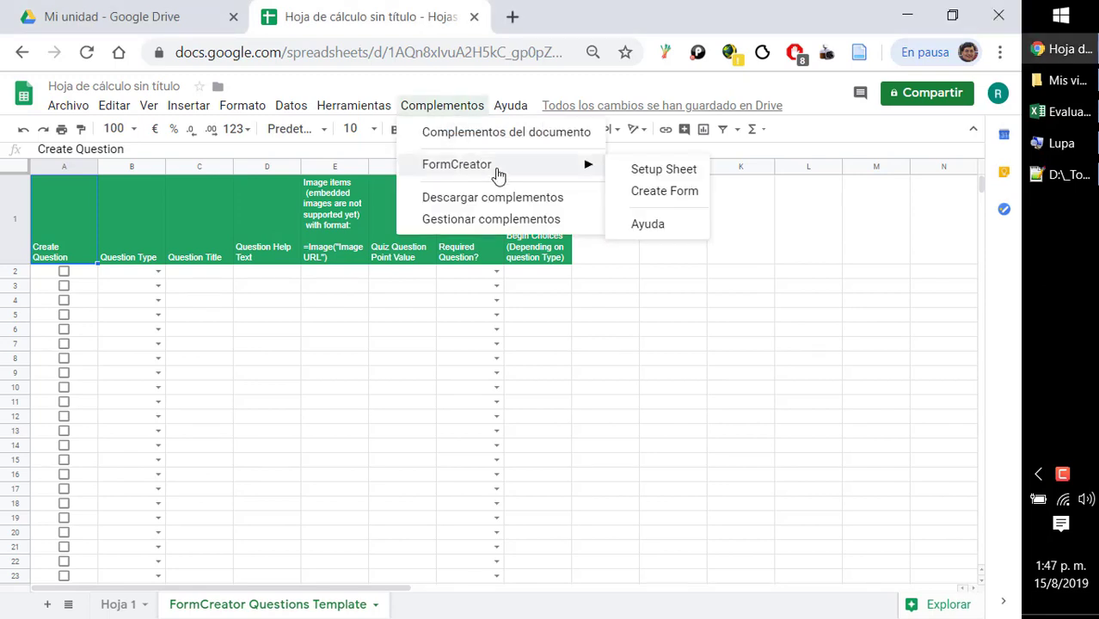
{"action": "mouse_move", "coordinate": [193, 107]}
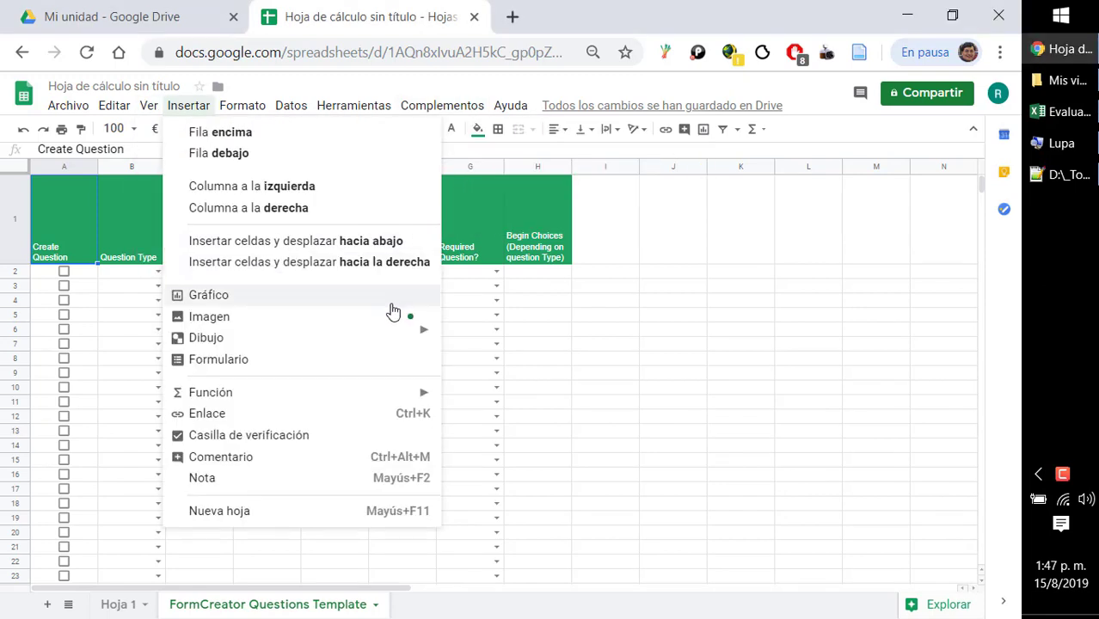
{"action": "left_click", "coordinate": [537, 303]}
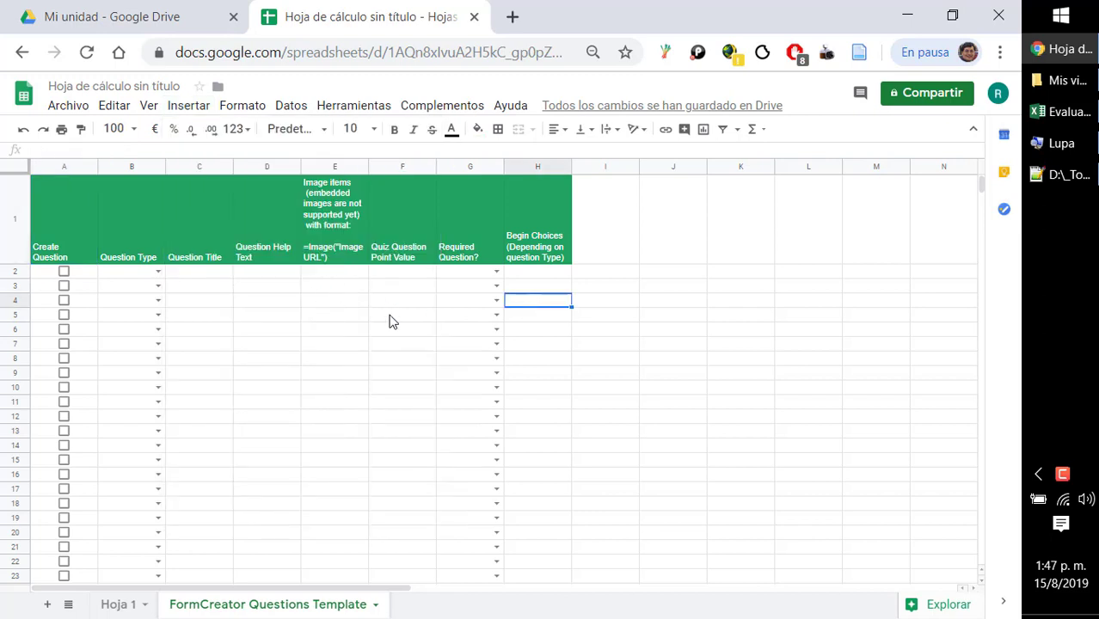
- Switch to the Excel workbook Evaluaciones Online Plantilla.xlsm and examine the questions and section headers listed on the BdD sheet
{"action": "left_click", "coordinate": [1071, 120]}
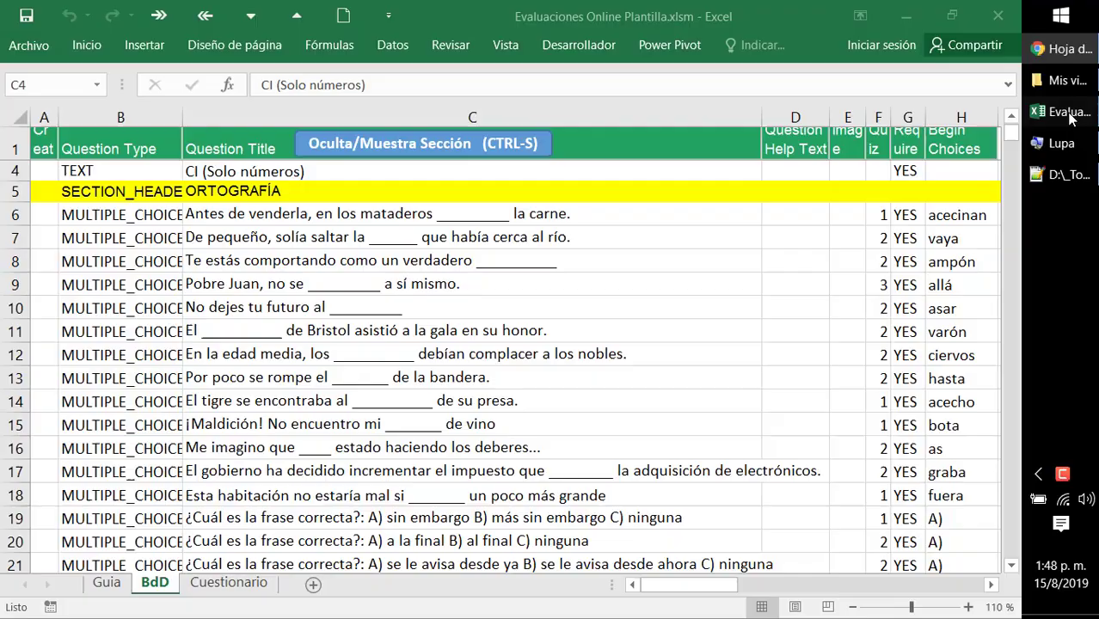
{"action": "left_click", "coordinate": [280, 260]}
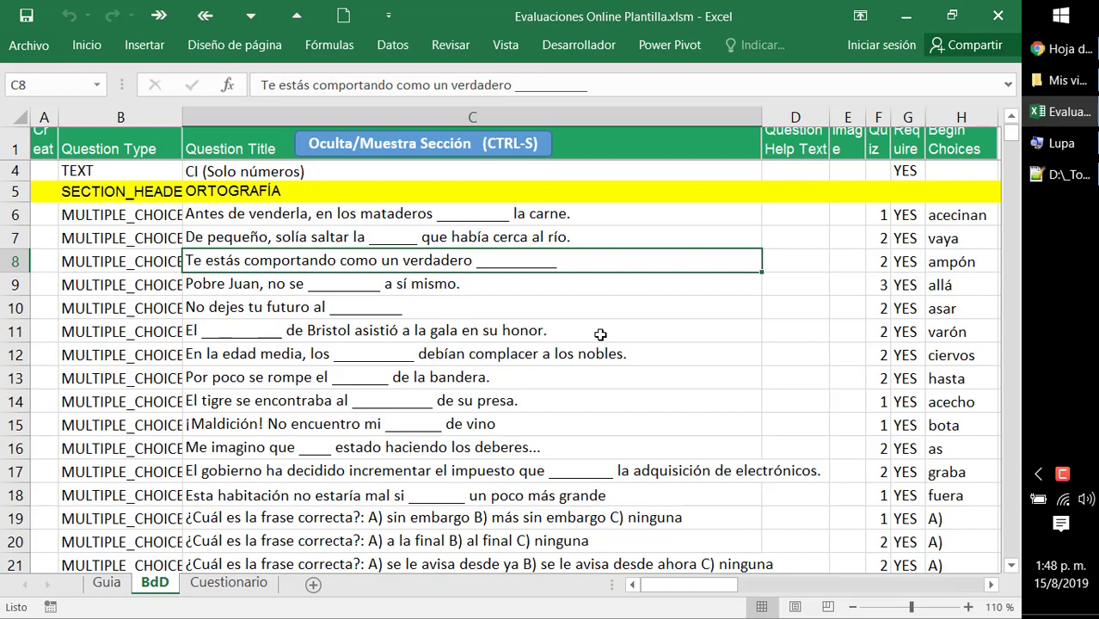
{"action": "key", "text": "Down"}
{"action": "key", "text": "Down"}
{"action": "key", "text": "Down"}
{"action": "key", "text": "Down"}
{"action": "key", "text": "Down"}
{"action": "key", "text": "Down"}
{"action": "key", "text": "Down"}
{"action": "key", "text": "Down"}
{"action": "key", "text": "Down"}
{"action": "key", "text": "Down"}
{"action": "key", "text": "Down"}
{"action": "key", "text": "Down"}
{"action": "key", "text": "Down"}
{"action": "key", "text": "Down"}
{"action": "key", "text": "Down"}
{"action": "key", "text": "Down"}
{"action": "key", "text": "Down"}
{"action": "key", "text": "Down"}
{"action": "key", "text": "Down"}
{"action": "key", "text": "Down"}
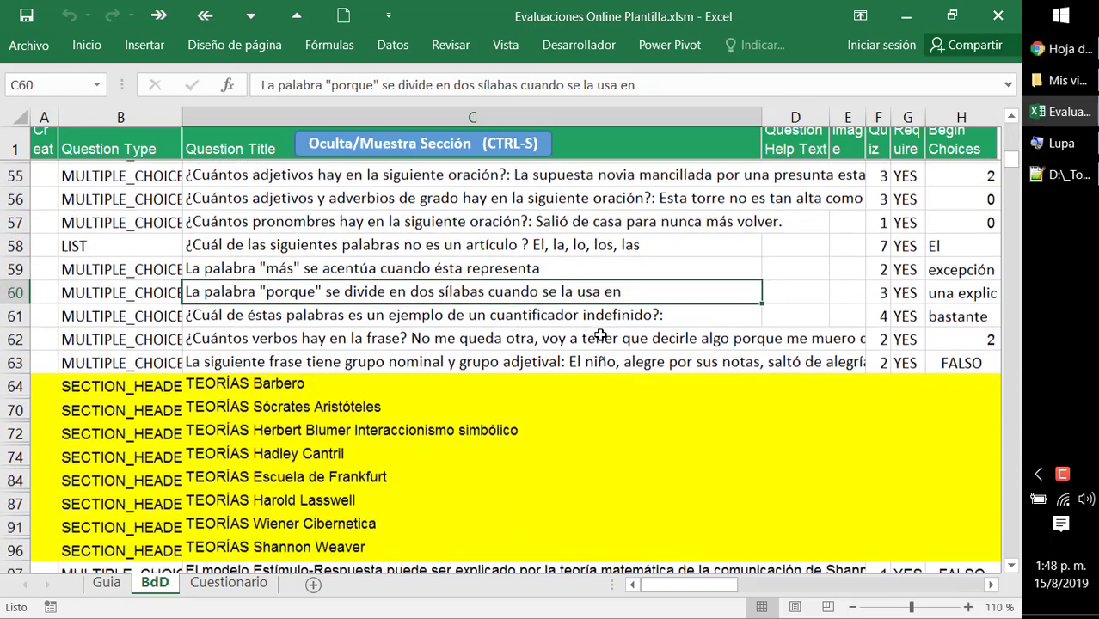
{"action": "key", "text": "Up"}
{"action": "key", "text": "Up"}
{"action": "key", "text": "Up"}
{"action": "key", "text": "Up"}
{"action": "key", "text": "Up"}
{"action": "key", "text": "Up"}
{"action": "key", "text": "Up"}
{"action": "key", "text": "Up"}
{"action": "key", "text": "Up"}
{"action": "key", "text": "Up"}
{"action": "key", "text": "Up"}
{"action": "key", "text": "Up"}
{"action": "key", "text": "Up"}
{"action": "key", "text": "Up"}
{"action": "key", "text": "Up"}
{"action": "key", "text": "Up"}
{"action": "key", "text": "Up"}
{"action": "key", "text": "Up"}
{"action": "key", "text": "Up"}
{"action": "key", "text": "Up"}
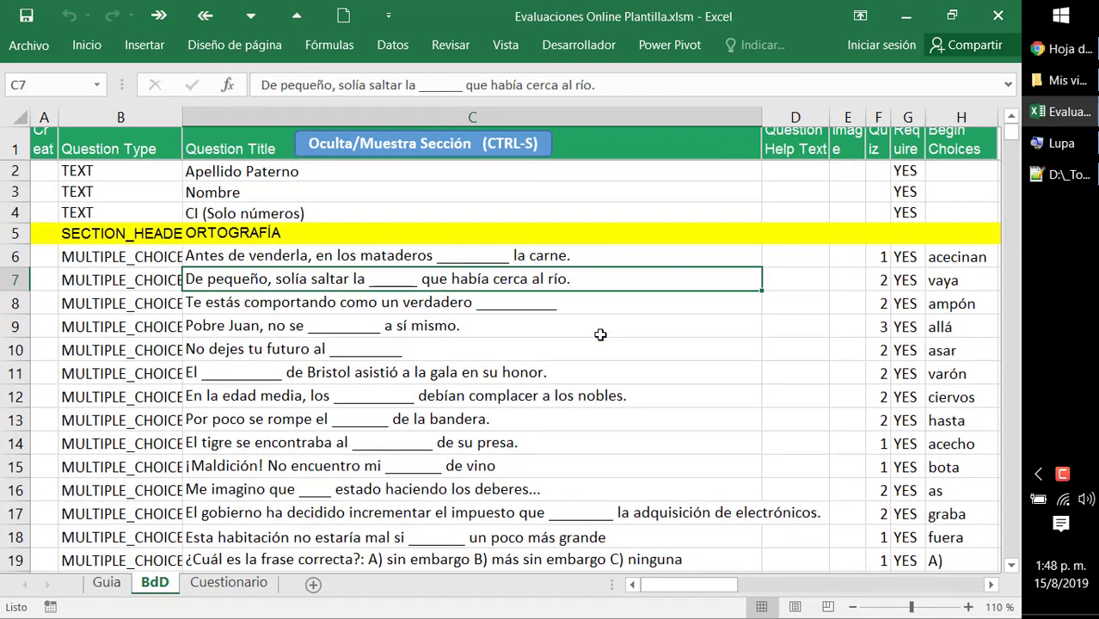
{"action": "key", "text": "Up"}
{"action": "key", "text": "Up"}
{"action": "key", "text": "Up"}
{"action": "key", "text": "Up"}
{"action": "key", "text": "Up"}
{"action": "key", "text": "Up"}
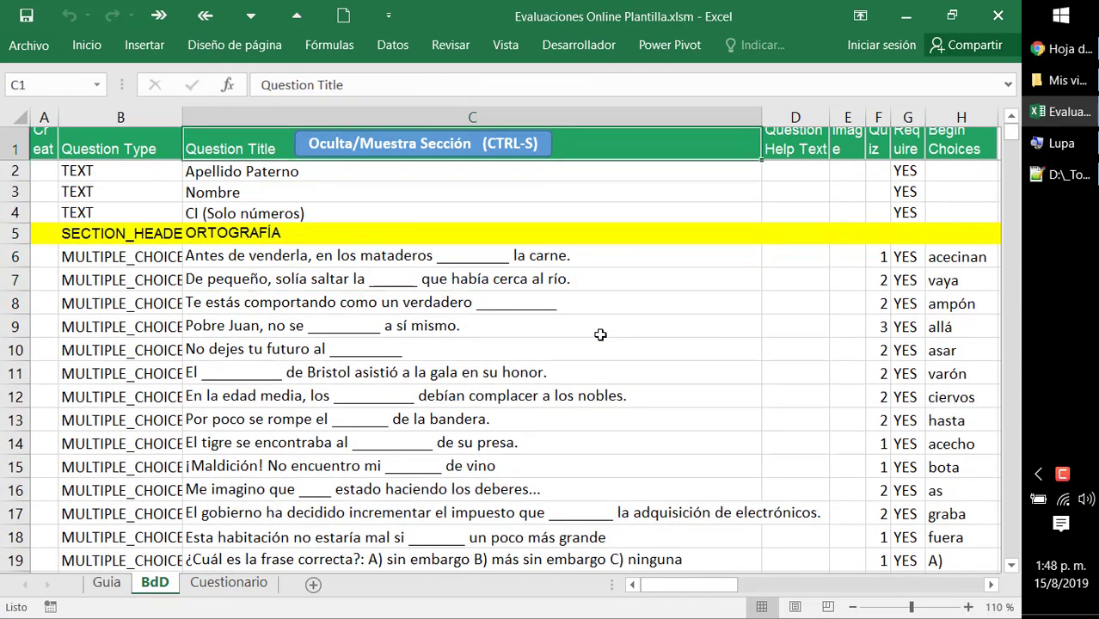
{"action": "key", "text": "Down"}
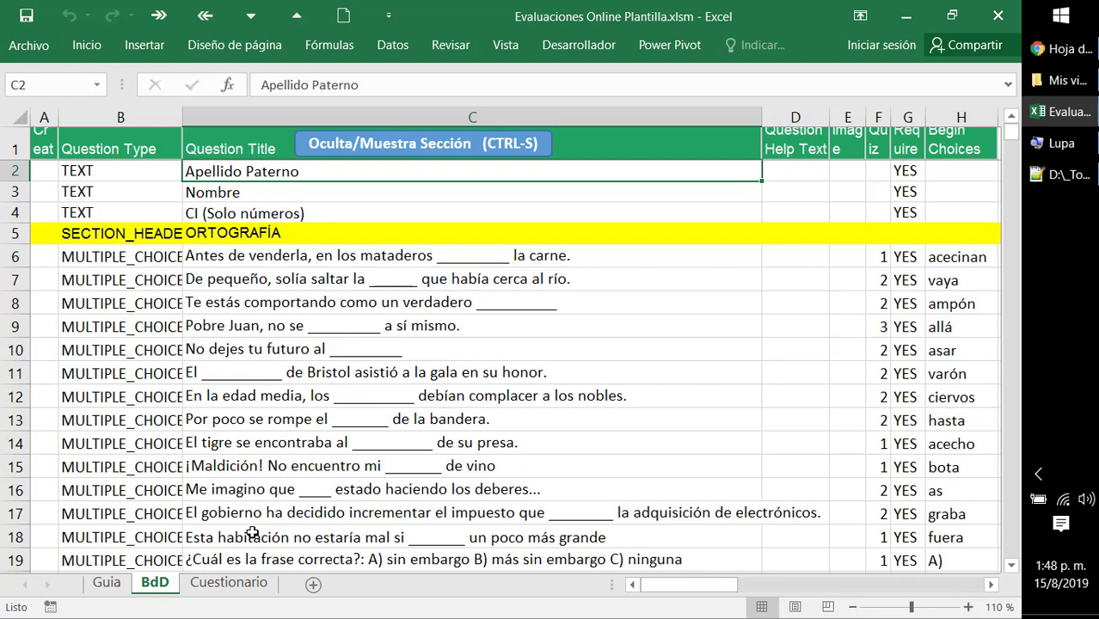
- On the Cuestionario sheet, change the question title in cell C4 to "CI (sólo números)"
{"action": "left_click", "coordinate": [228, 584]}
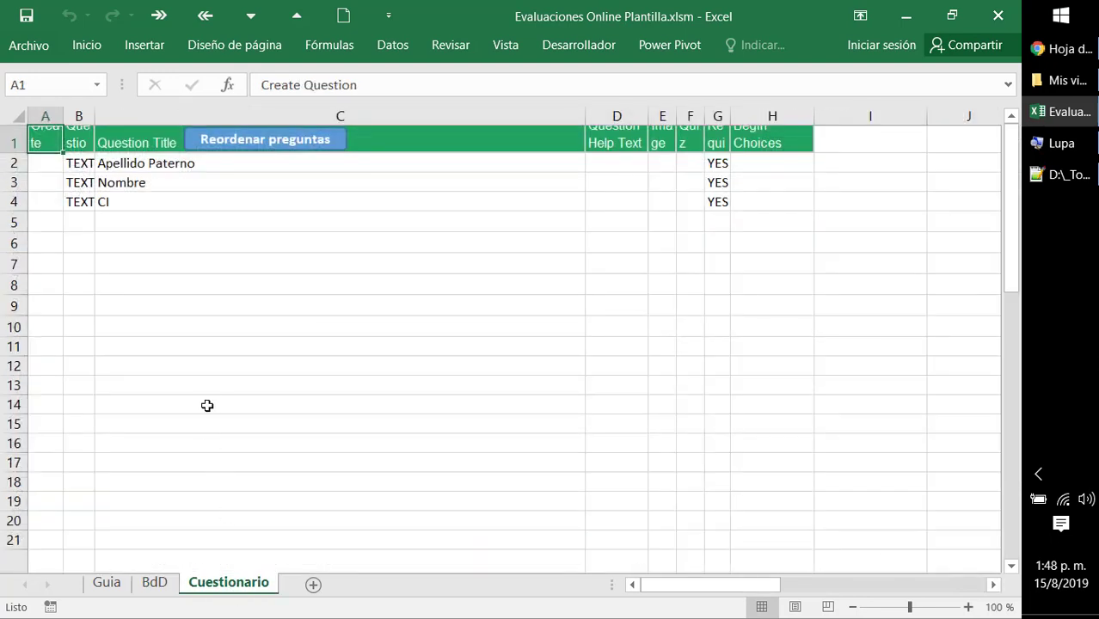
{"action": "left_click", "coordinate": [155, 584]}
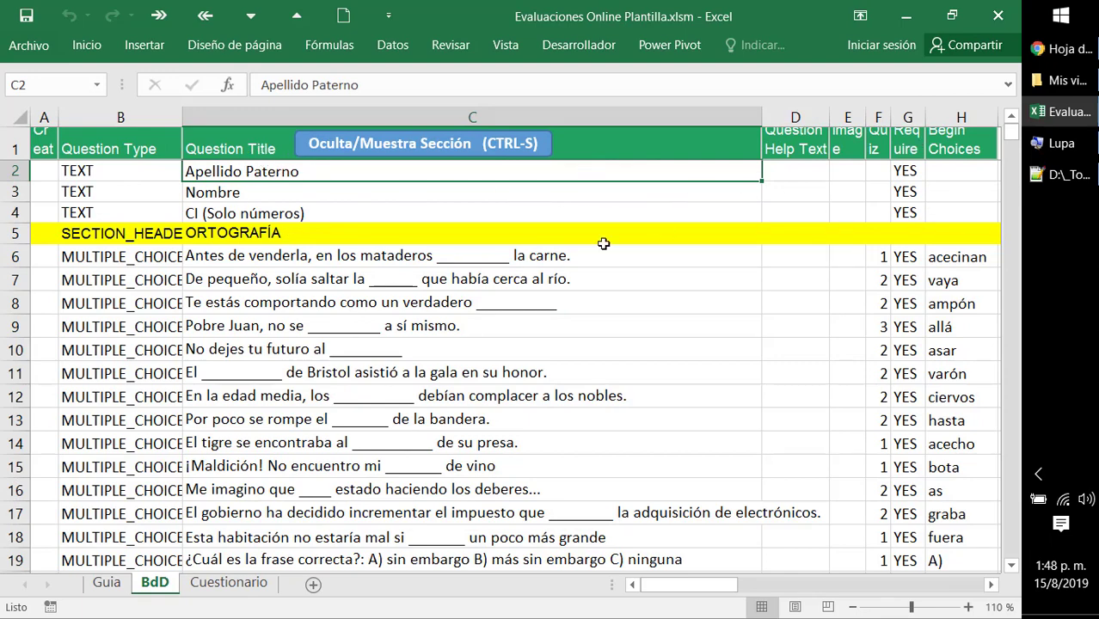
{"action": "left_click", "coordinate": [228, 583]}
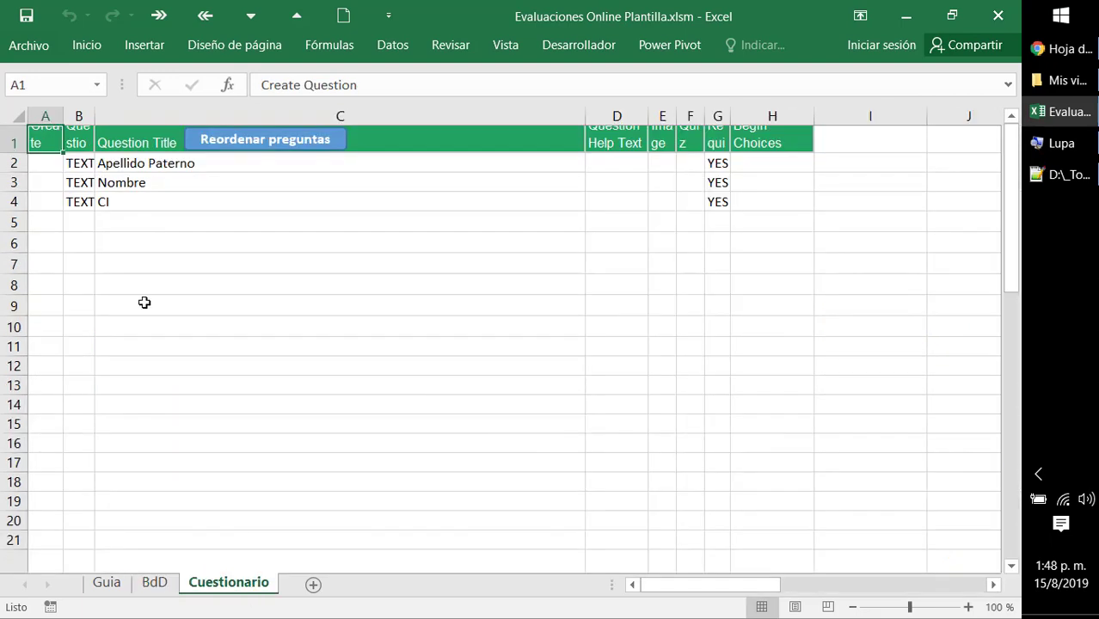
{"action": "left_click", "coordinate": [145, 202]}
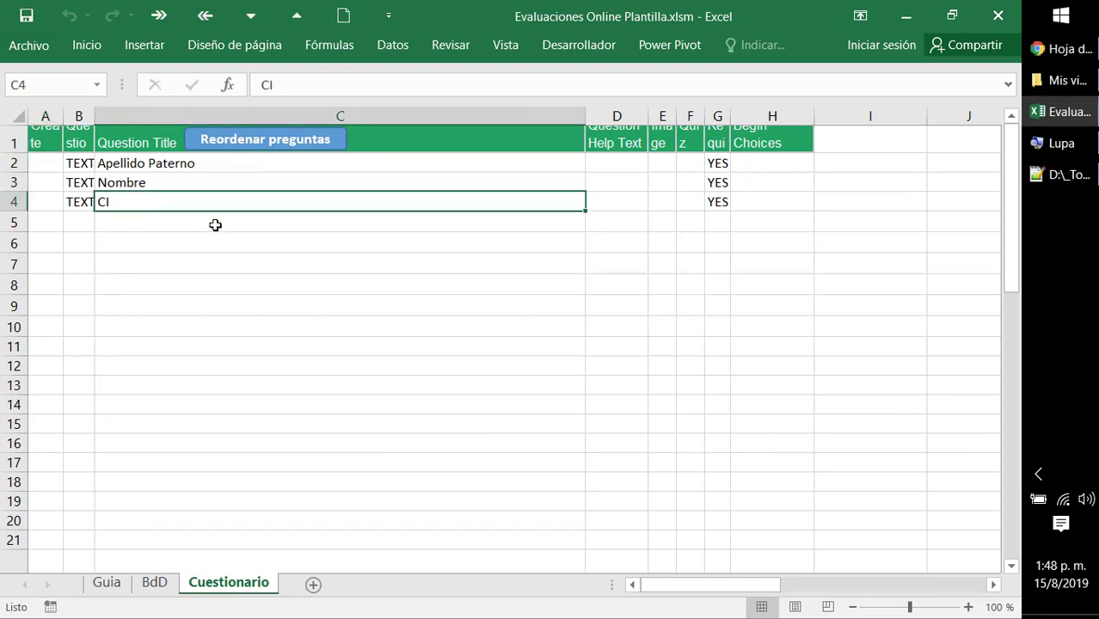
{"action": "key", "text": "F2"}
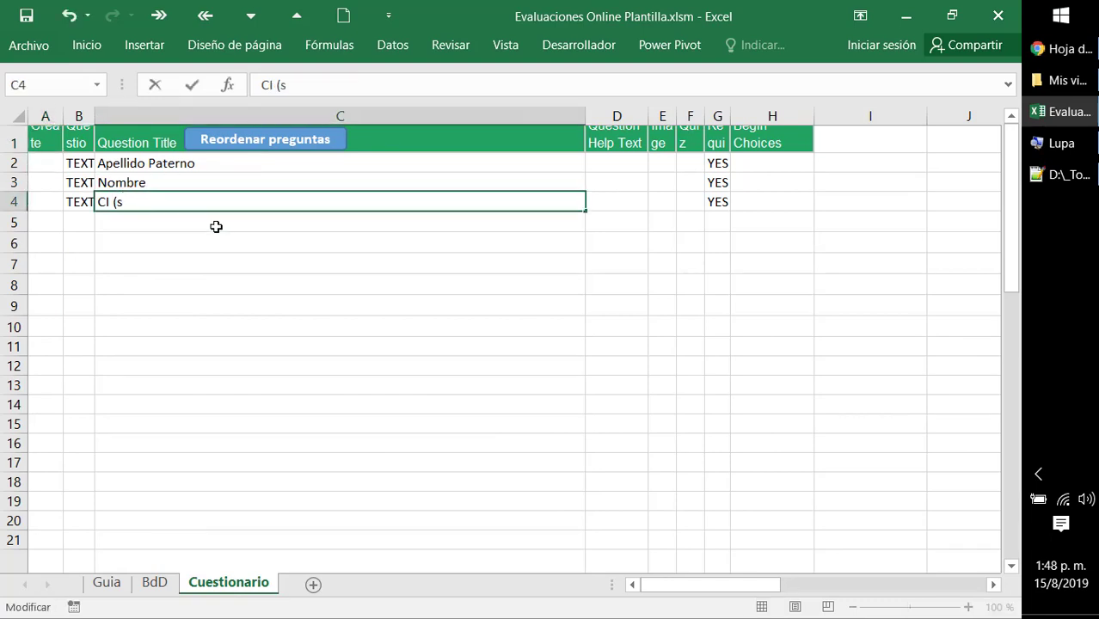
{"action": "type", "text": "(sólo números"}
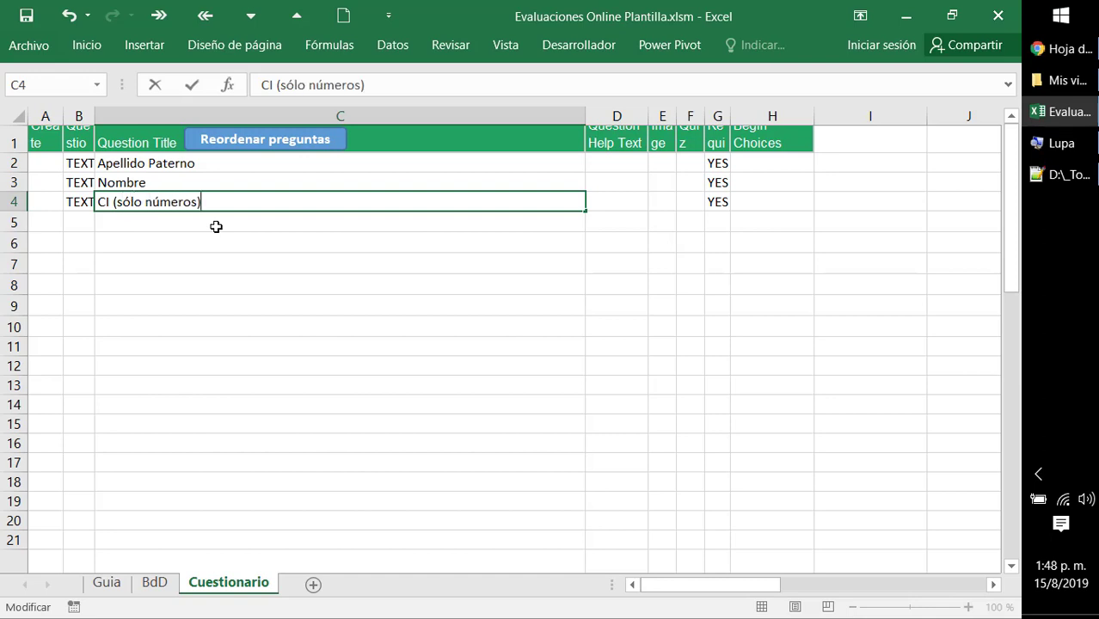
{"action": "key", "text": "Return"}
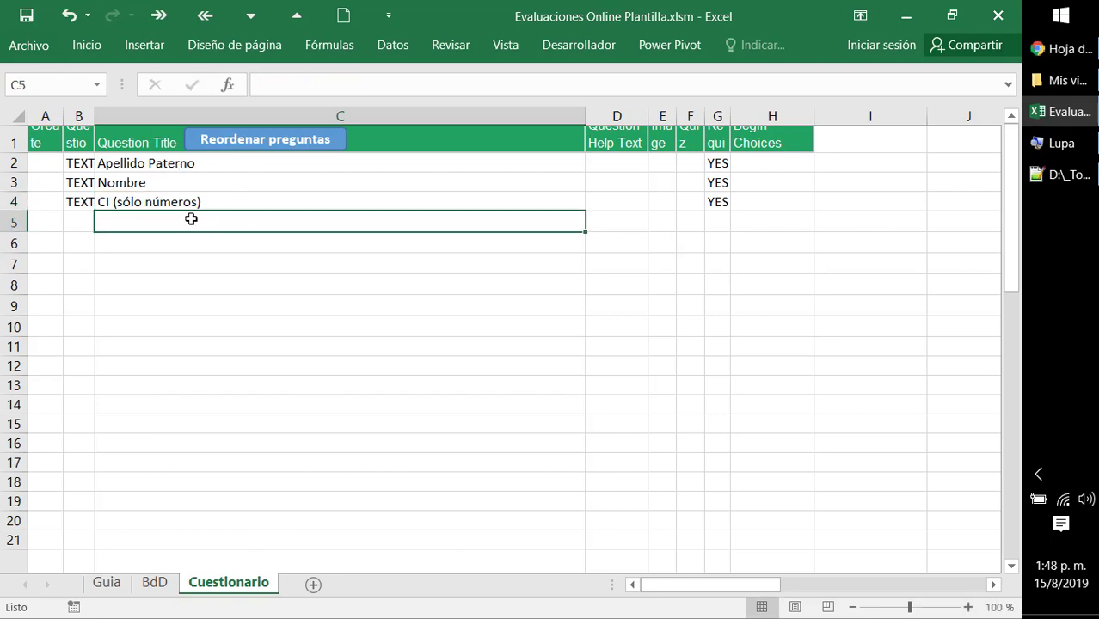
- Return to the BdD sheet and inspect its Create Question column from row 6 up to the header in A1
{"action": "left_click", "coordinate": [155, 582]}
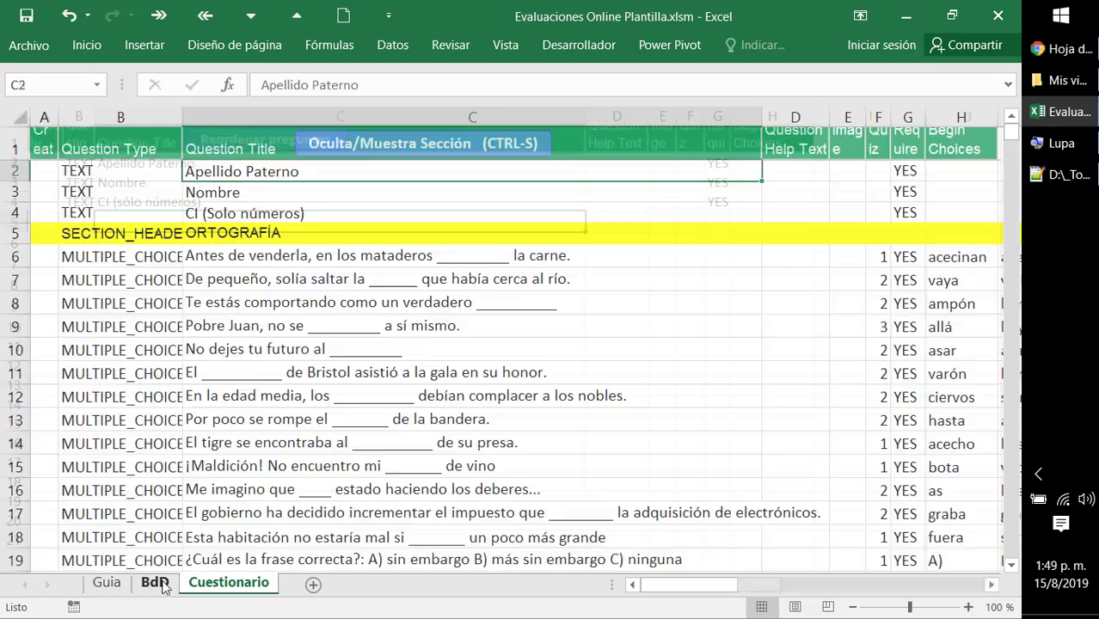
{"action": "left_click", "coordinate": [247, 271]}
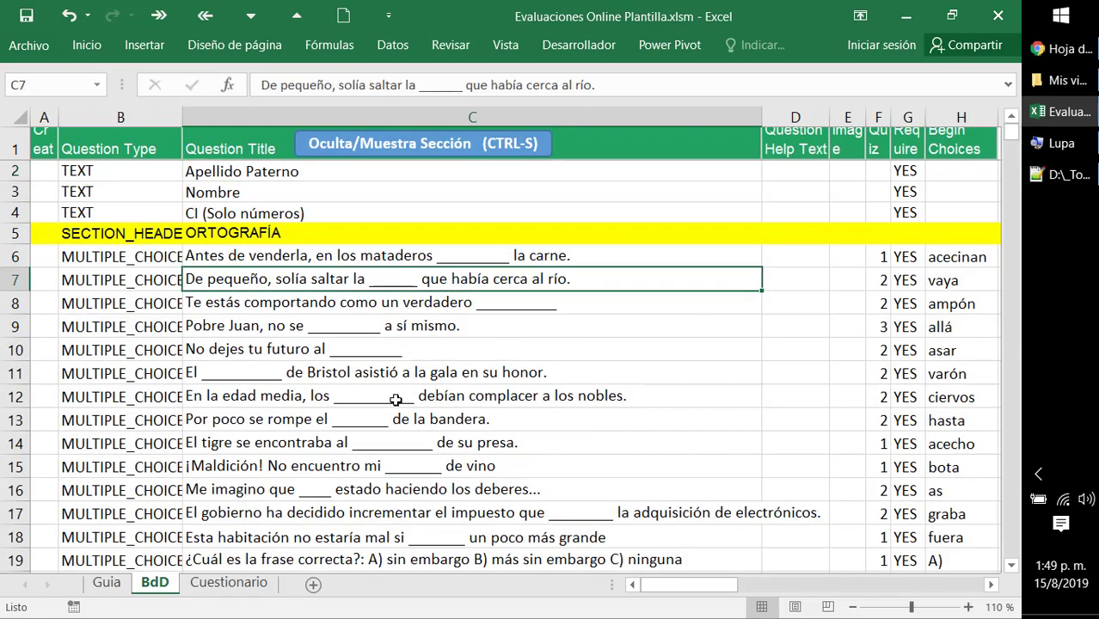
{"action": "key", "text": "Up"}
{"action": "key", "text": "Left"}
{"action": "key", "text": "Left"}
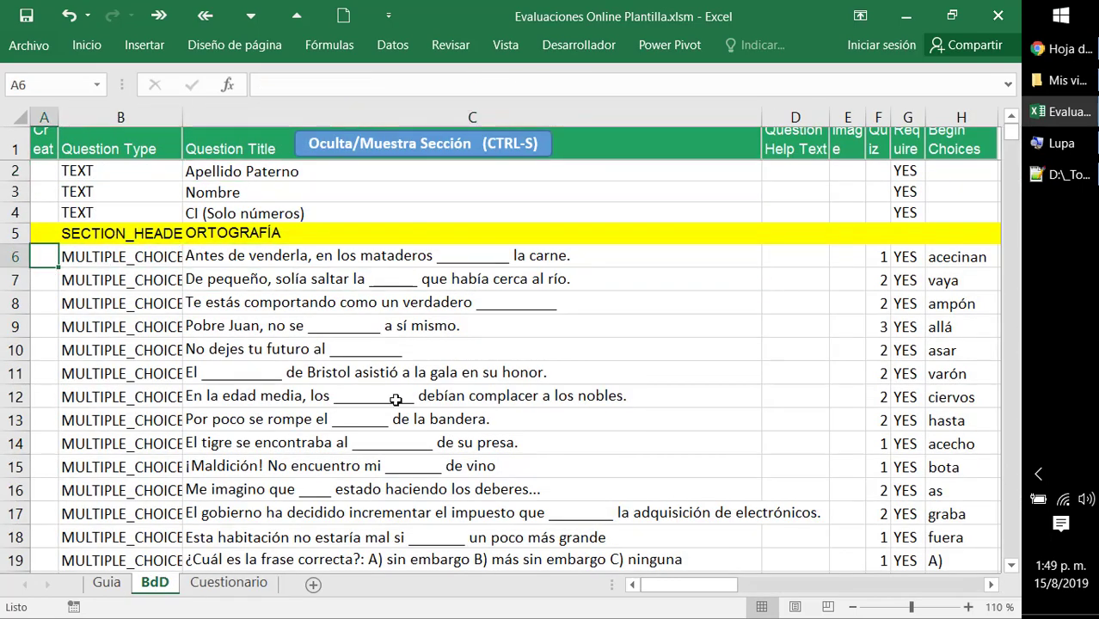
{"action": "key", "text": "Right"}
{"action": "key", "text": "Up"}
{"action": "key", "text": "Up"}
{"action": "key", "text": "Left"}
{"action": "key", "text": "Up"}
{"action": "key", "text": "Up"}
{"action": "key", "text": "Up"}
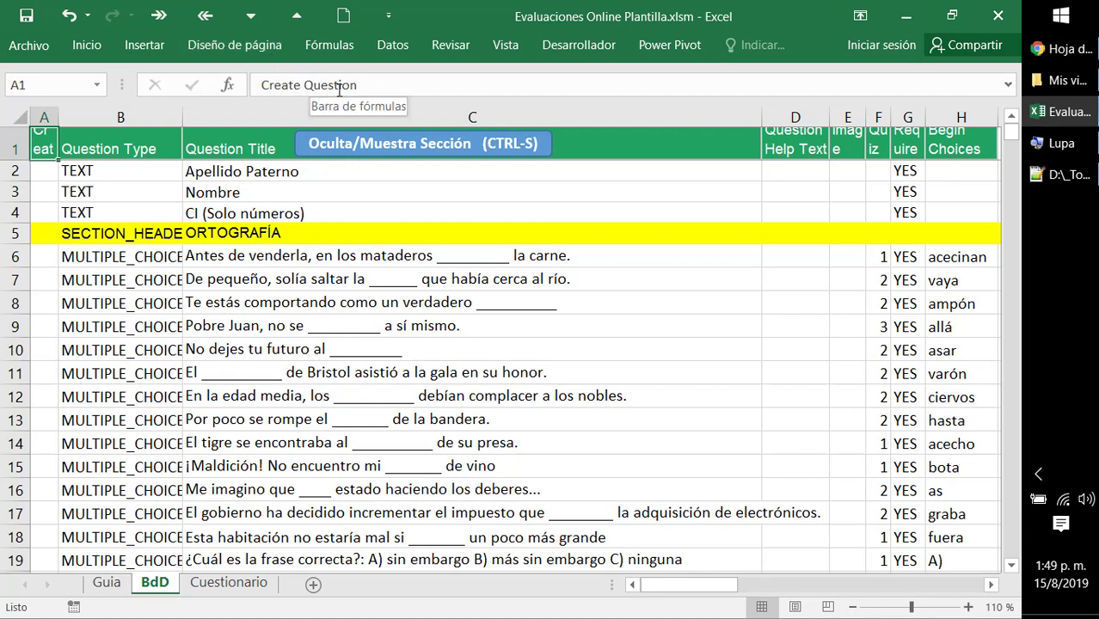
- Switch to the Google Sheets FormCreator Questions Template in Chrome and set its zoom to 150%
{"action": "left_click", "coordinate": [1063, 50]}
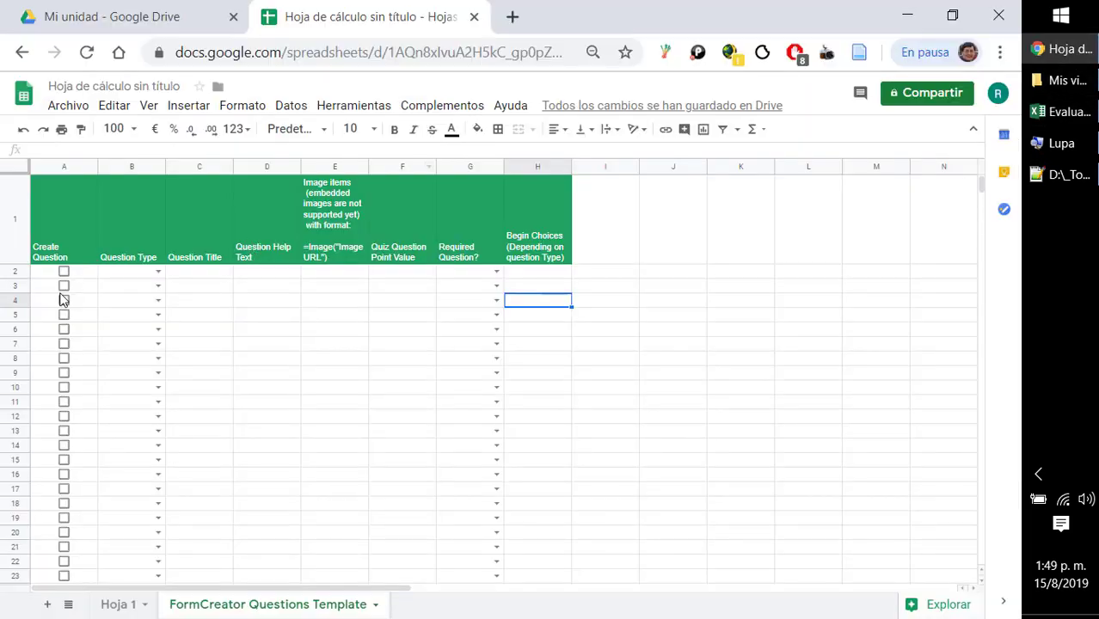
{"action": "left_click", "coordinate": [129, 129]}
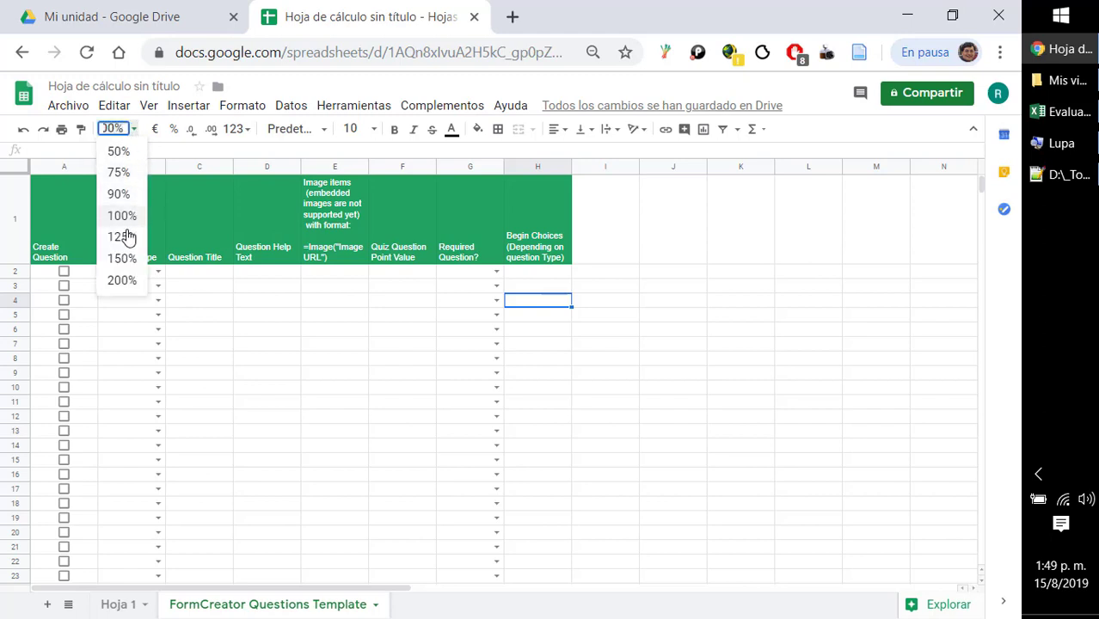
{"action": "left_click", "coordinate": [122, 259]}
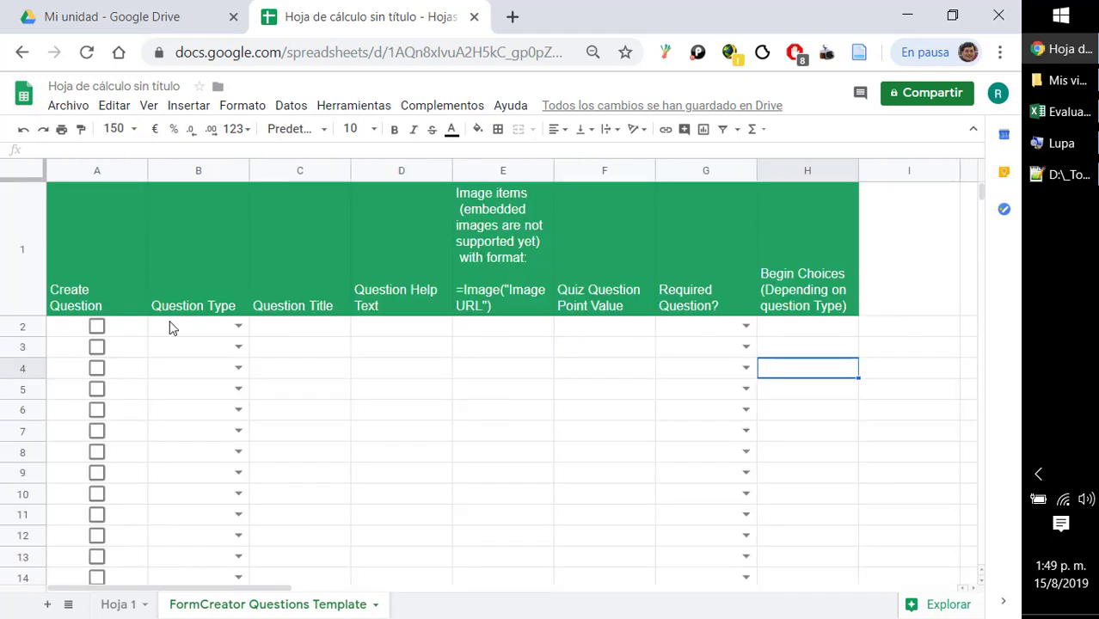
- Tick the Create Question checkboxes in rows 2 to 4 of the template and clear them again
{"action": "left_click", "coordinate": [98, 348]}
{"action": "left_click", "coordinate": [97, 368]}
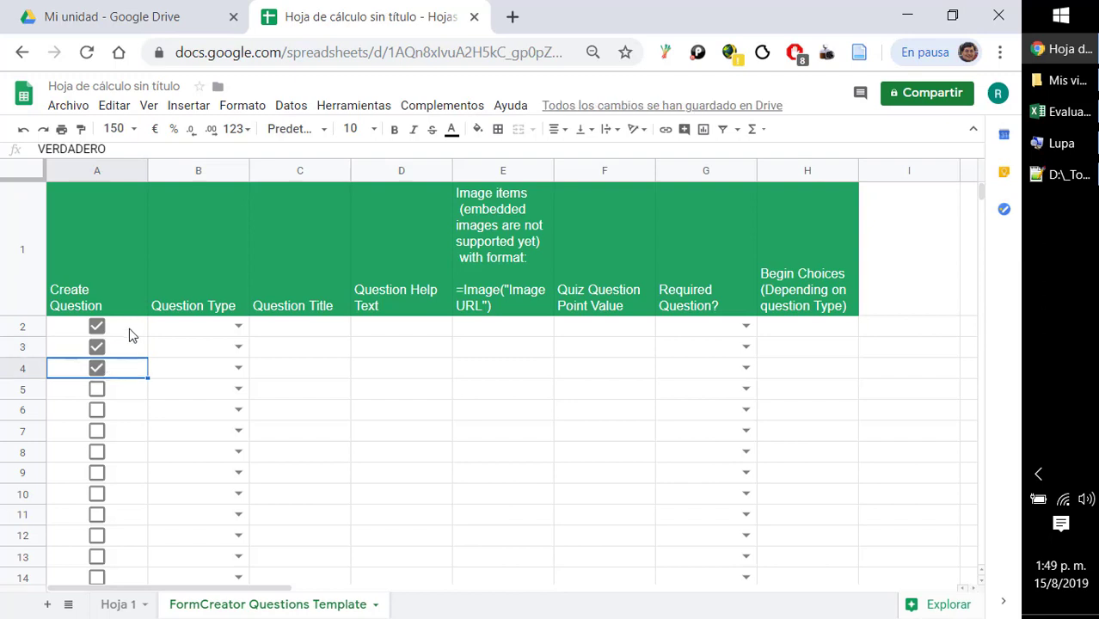
{"action": "left_click", "coordinate": [97, 332]}
{"action": "left_click", "coordinate": [97, 347]}
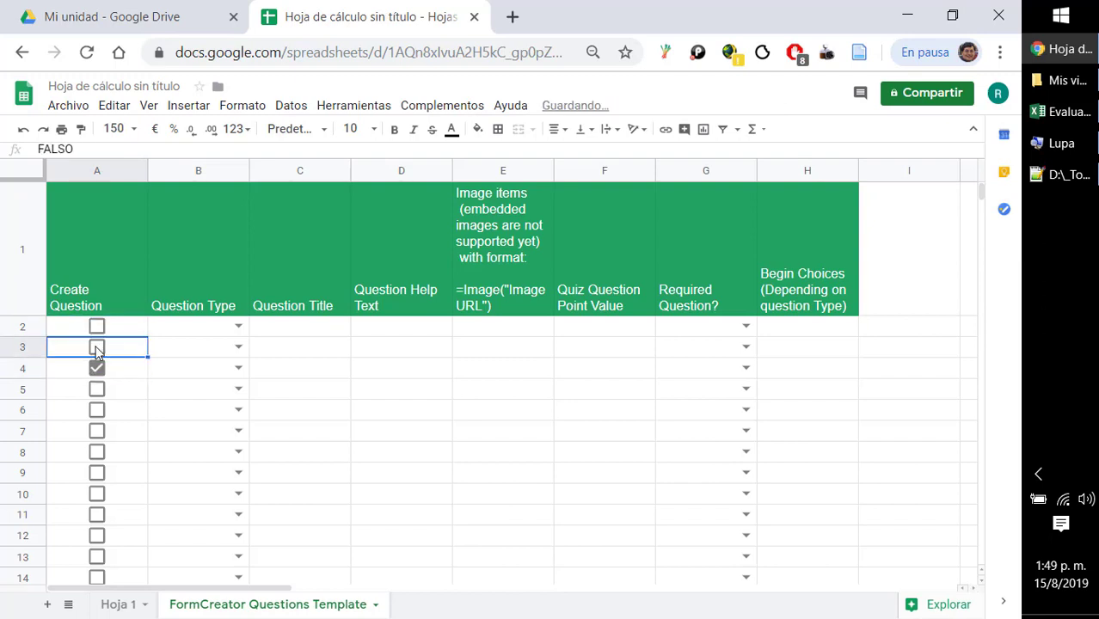
{"action": "left_click", "coordinate": [97, 368]}
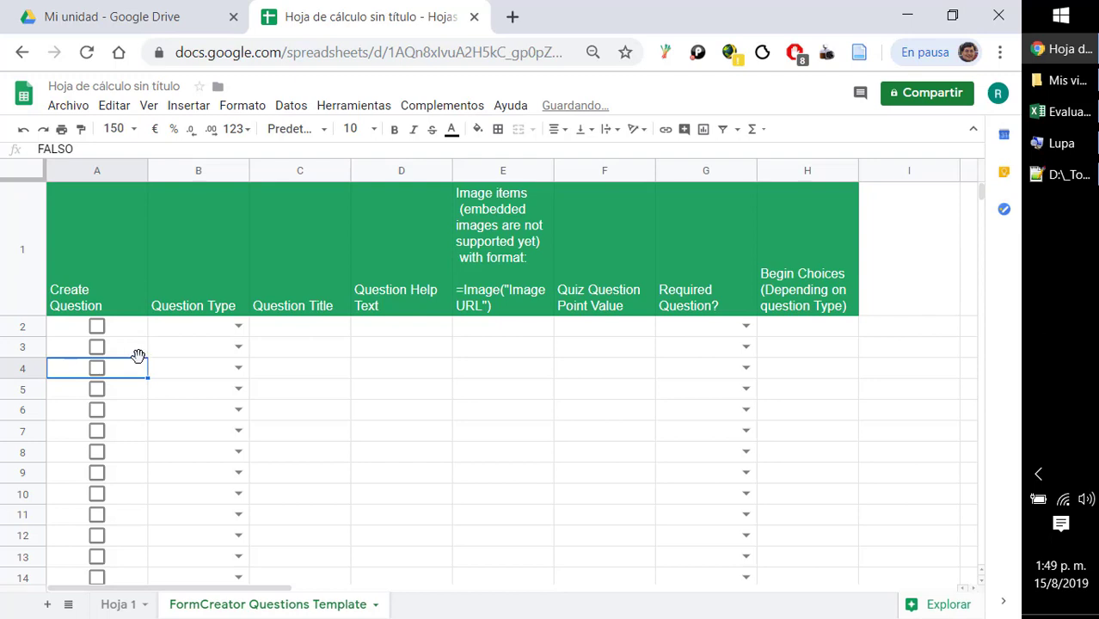
- Try entering 2 in the Create Question checkbox cell A3, view its validation note, and undo the entry
{"action": "left_click", "coordinate": [130, 348]}
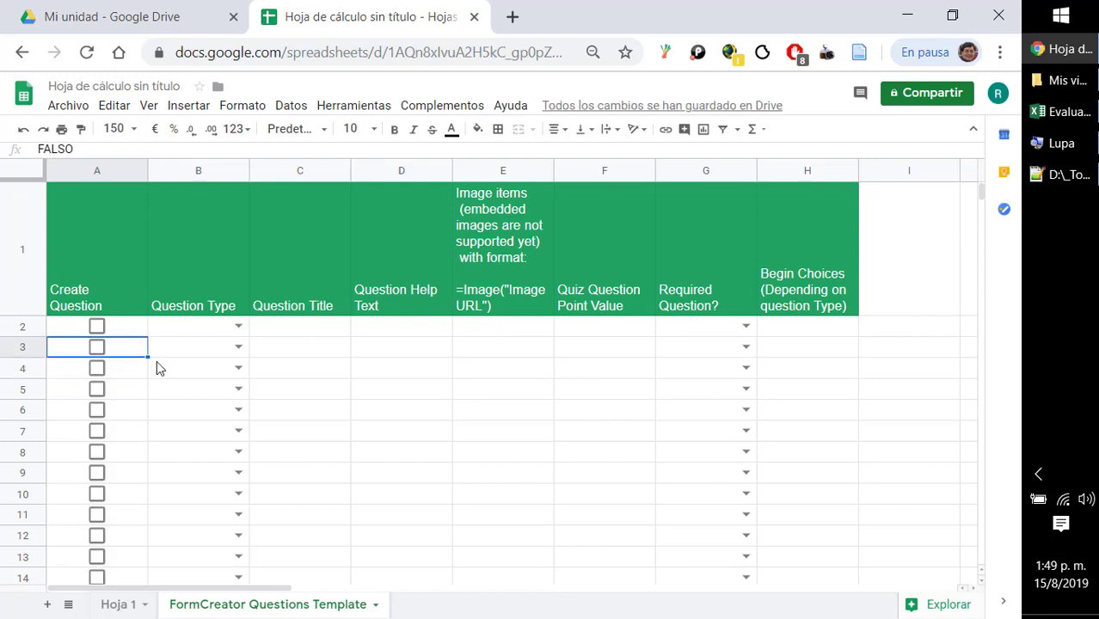
{"action": "type", "text": "2"}
{"action": "key", "text": "Return"}
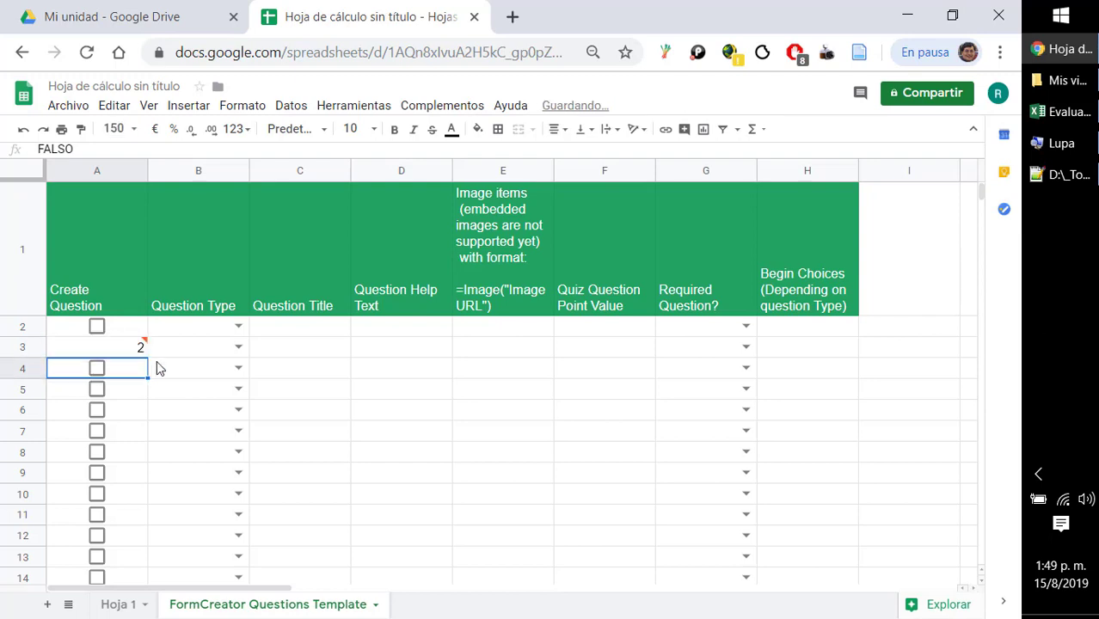
{"action": "mouse_move", "coordinate": [129, 348]}
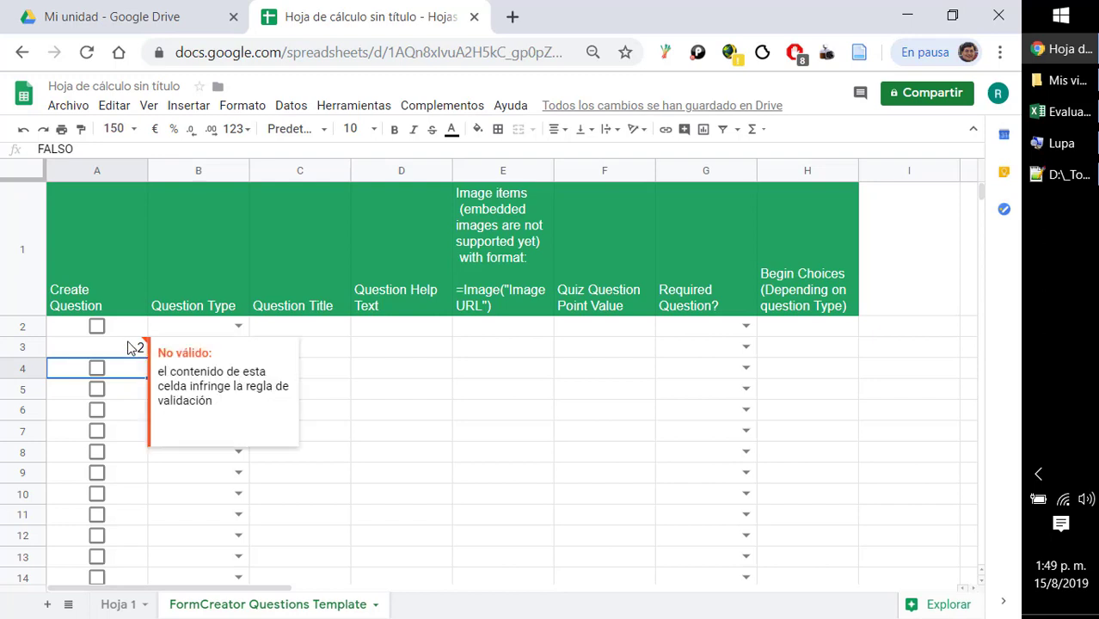
{"action": "key", "text": "ctrl+z"}
{"action": "left_click", "coordinate": [329, 369]}
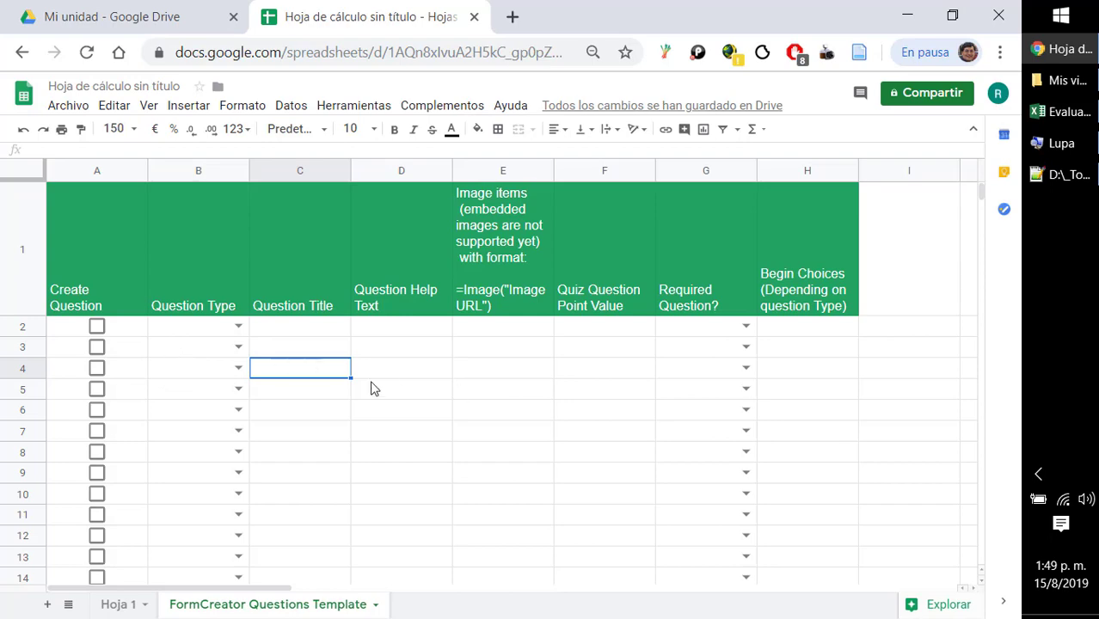
- Switch back to the Excel question bank and check the Create Question column of the BdD sheet
{"action": "left_click", "coordinate": [1067, 112]}
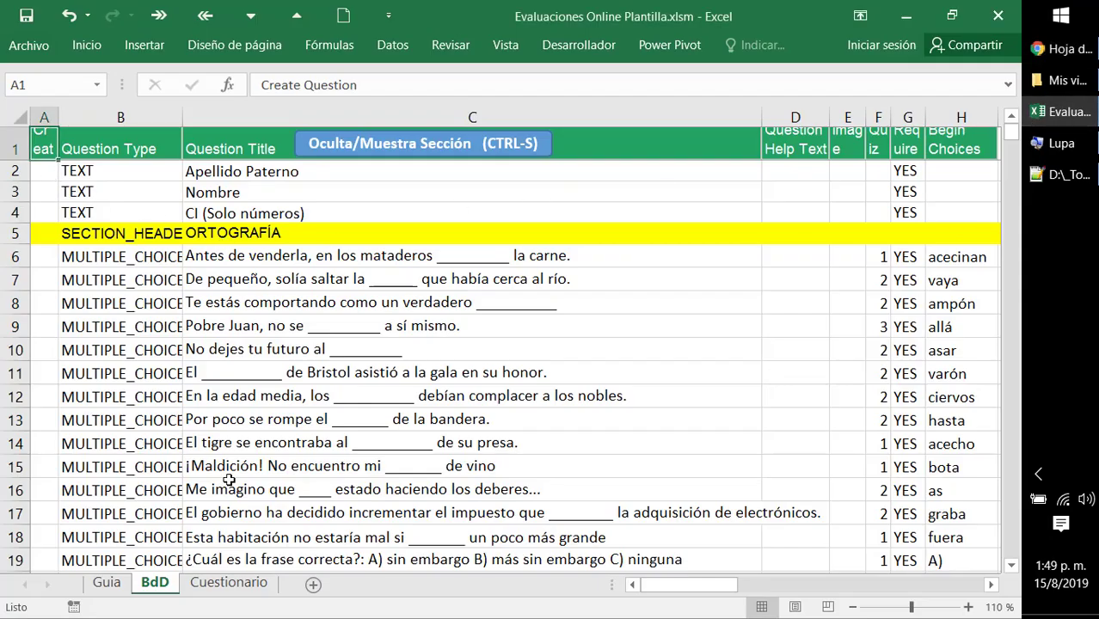
{"action": "left_click", "coordinate": [43, 117]}
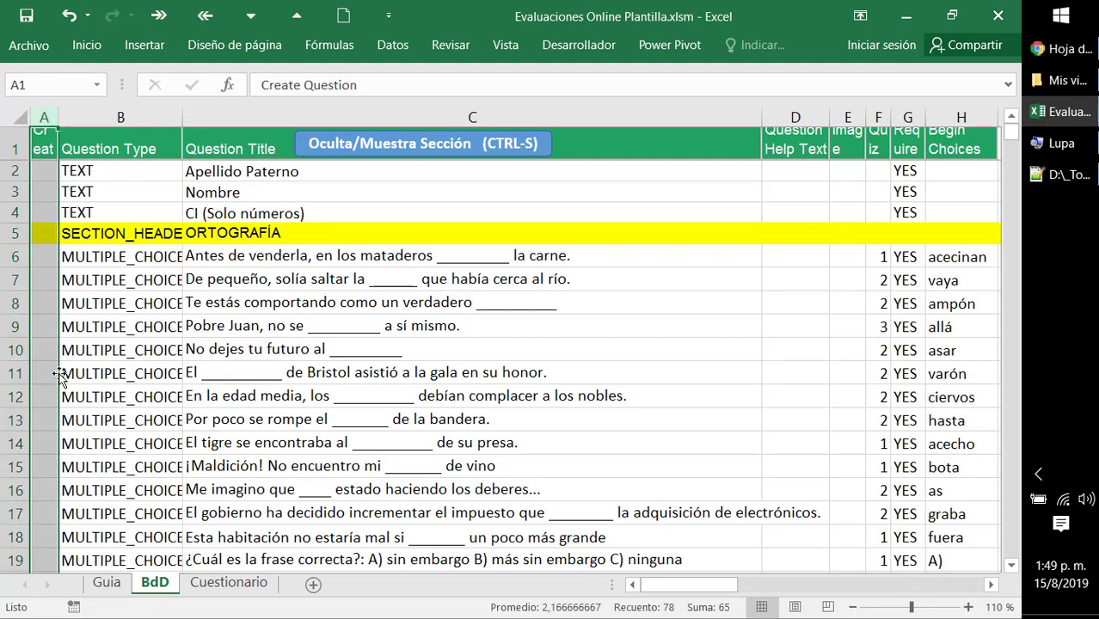
{"action": "left_click", "coordinate": [82, 303]}
- Look through the multiple-choice questions of the ORTOGRAFÍA section from B6 down past row 36 and back up to B6
{"action": "left_click", "coordinate": [102, 258]}
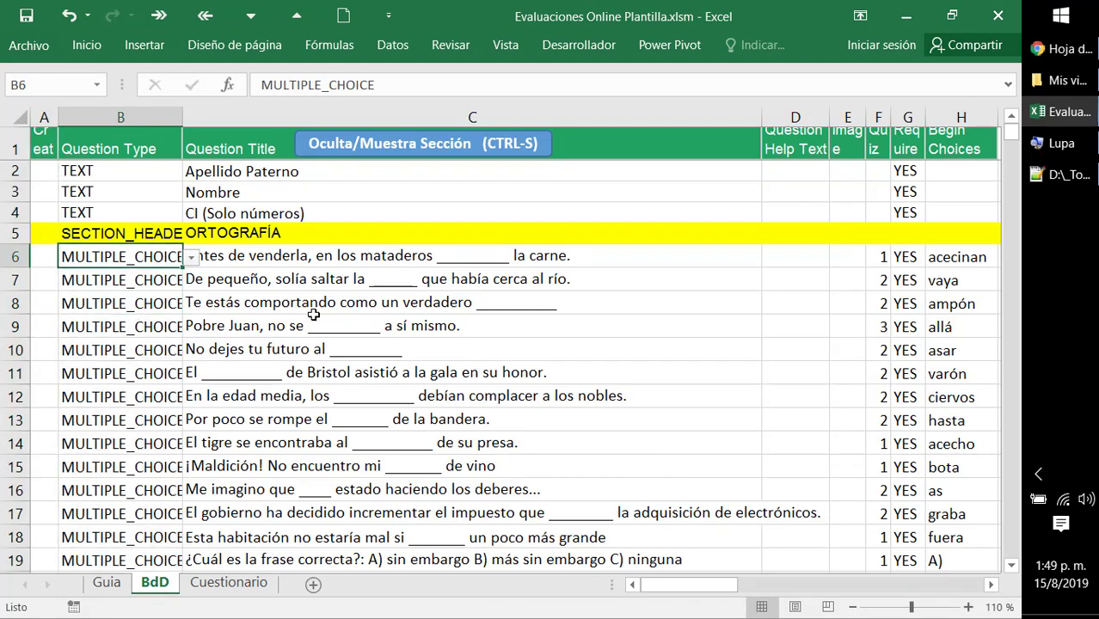
{"action": "key", "text": "shift+Down"}
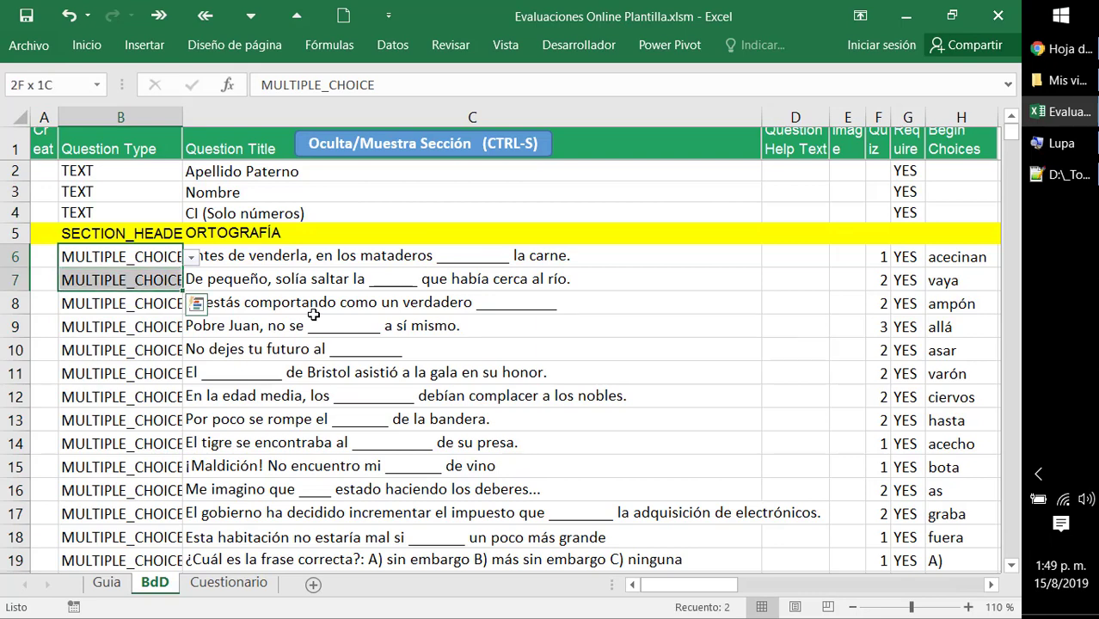
{"action": "key", "text": "shift+Right"}
{"action": "key", "text": "shift+Left"}
{"action": "key", "text": "shift+Down"}
{"action": "key", "text": "shift+Down"}
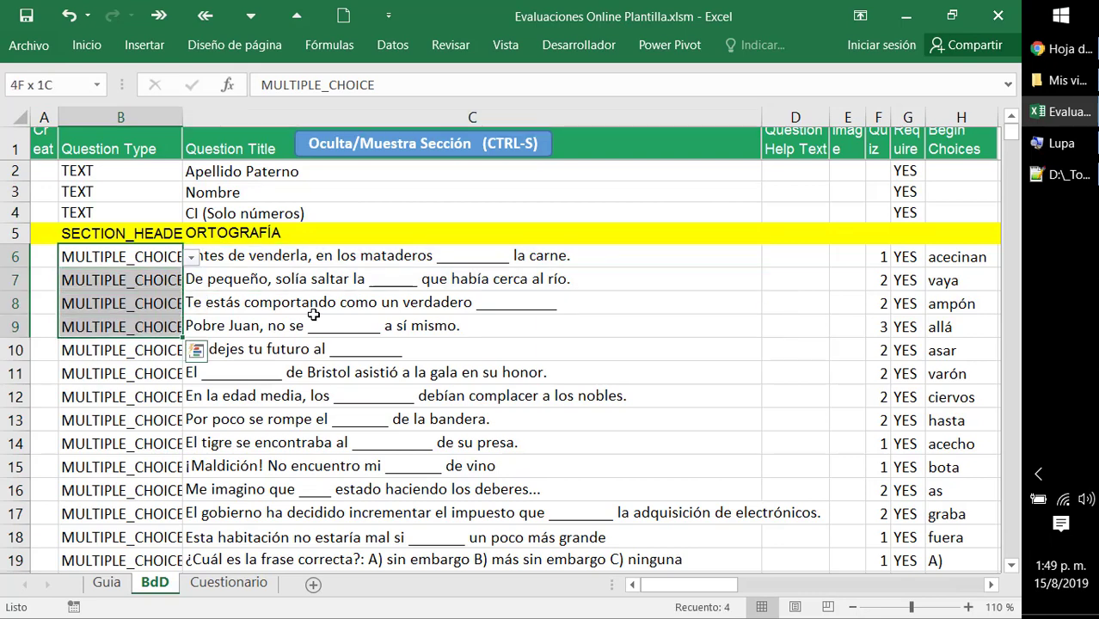
{"action": "key", "text": "shift+Down"}
{"action": "key", "text": "shift+Down"}
{"action": "key", "text": "shift+Down"}
{"action": "key", "text": "shift+Down"}
{"action": "key", "text": "shift+Down"}
{"action": "key", "text": "shift+Down"}
{"action": "key", "text": "shift+Down"}
{"action": "key", "text": "shift+Down"}
{"action": "key", "text": "shift+Down"}
{"action": "key", "text": "shift+Down"}
{"action": "key", "text": "shift+Down"}
{"action": "key", "text": "shift+Down"}
{"action": "key", "text": "shift+Down"}
{"action": "key", "text": "shift+Down"}
{"action": "key", "text": "shift+Down"}
{"action": "key", "text": "shift+Down"}
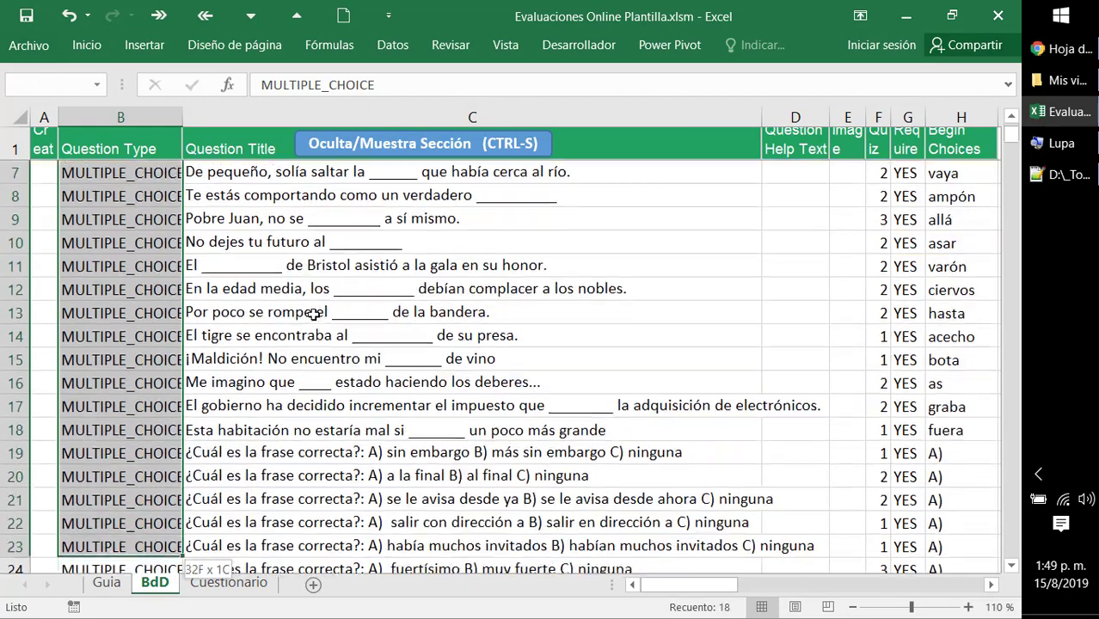
{"action": "key", "text": "shift+Down"}
{"action": "key", "text": "shift+Down"}
{"action": "key", "text": "shift+Down"}
{"action": "key", "text": "shift+Down"}
{"action": "key", "text": "shift+Down"}
{"action": "key", "text": "shift+Down"}
{"action": "key", "text": "shift+Down"}
{"action": "key", "text": "shift+Down"}
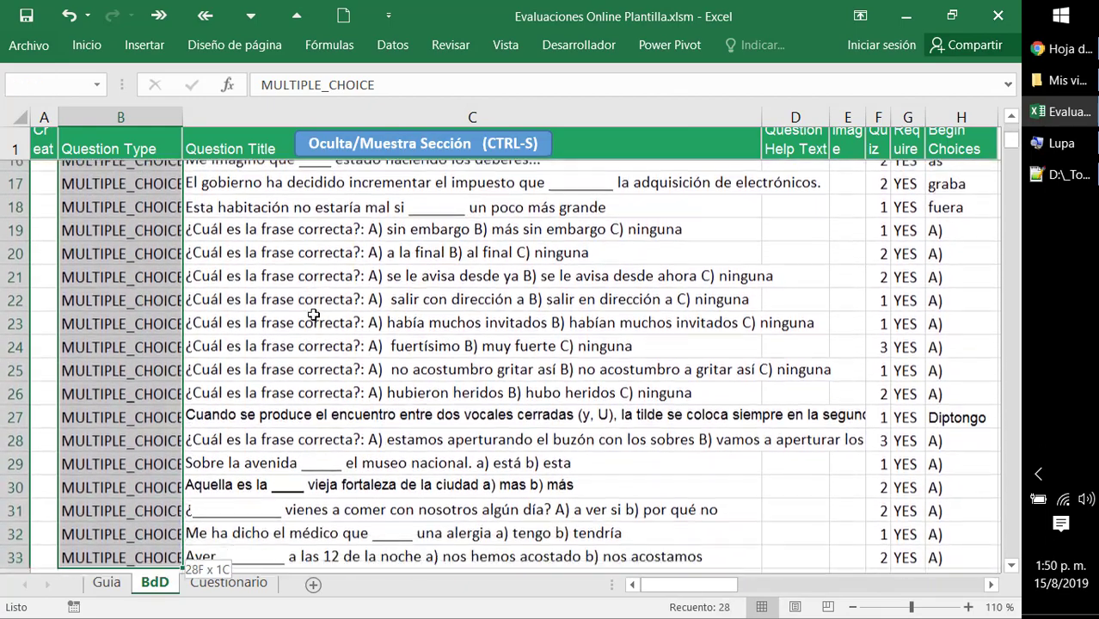
{"action": "key", "text": "shift+Down"}
{"action": "key", "text": "shift+Down"}
{"action": "key", "text": "shift+Down"}
{"action": "key", "text": "shift+Down"}
{"action": "key", "text": "shift+Up"}
{"action": "key", "text": "shift+Up"}
{"action": "key", "text": "shift+Up"}
{"action": "key", "text": "shift+Up"}
{"action": "key", "text": "shift+Up"}
{"action": "key", "text": "shift+Up"}
{"action": "key", "text": "shift+Up"}
{"action": "key", "text": "shift+Up"}
{"action": "key", "text": "shift+Up"}
{"action": "key", "text": "shift+Up"}
{"action": "key", "text": "shift+Up"}
{"action": "key", "text": "shift+Up"}
{"action": "key", "text": "shift+Up"}
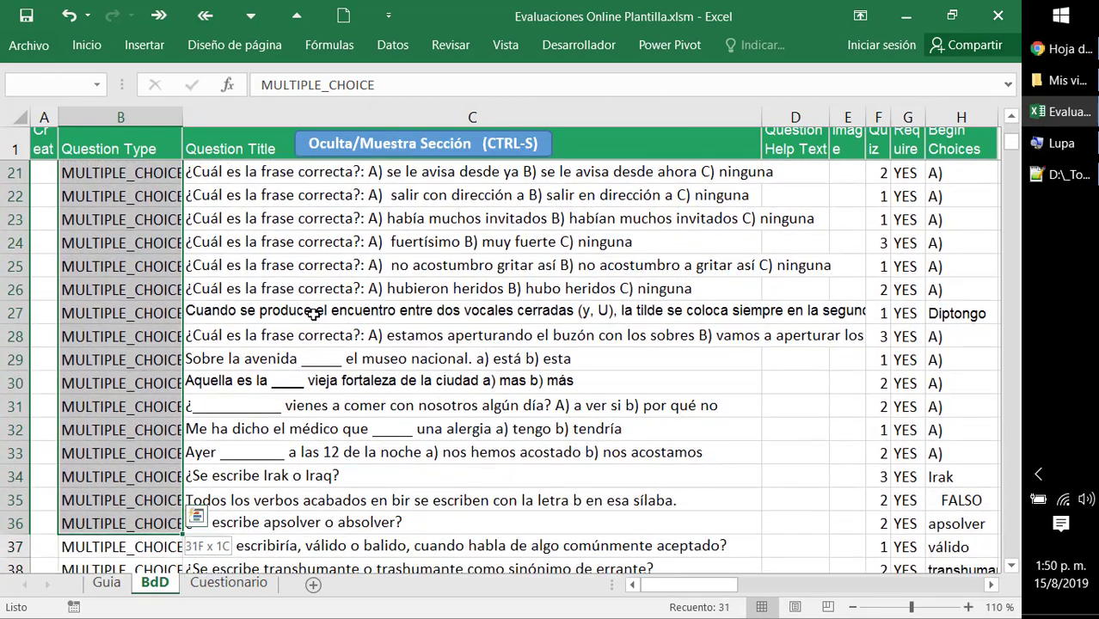
{"action": "key", "text": "shift+Up"}
{"action": "key", "text": "shift+Up"}
{"action": "key", "text": "shift+Up"}
{"action": "key", "text": "shift+Up"}
{"action": "key", "text": "shift+Up"}
{"action": "key", "text": "shift+Up"}
{"action": "key", "text": "shift+Up"}
{"action": "key", "text": "shift+Up"}
{"action": "key", "text": "shift+Up"}
{"action": "key", "text": "shift+Up"}
{"action": "key", "text": "shift+Up"}
{"action": "key", "text": "shift+Up"}
{"action": "key", "text": "shift+Up"}
{"action": "key", "text": "shift+Up"}
{"action": "key", "text": "shift+Up"}
{"action": "key", "text": "shift+Up"}
{"action": "key", "text": "shift+Up"}
{"action": "key", "text": "shift+Up"}
{"action": "key", "text": "shift+Up"}
{"action": "key", "text": "shift+Up"}
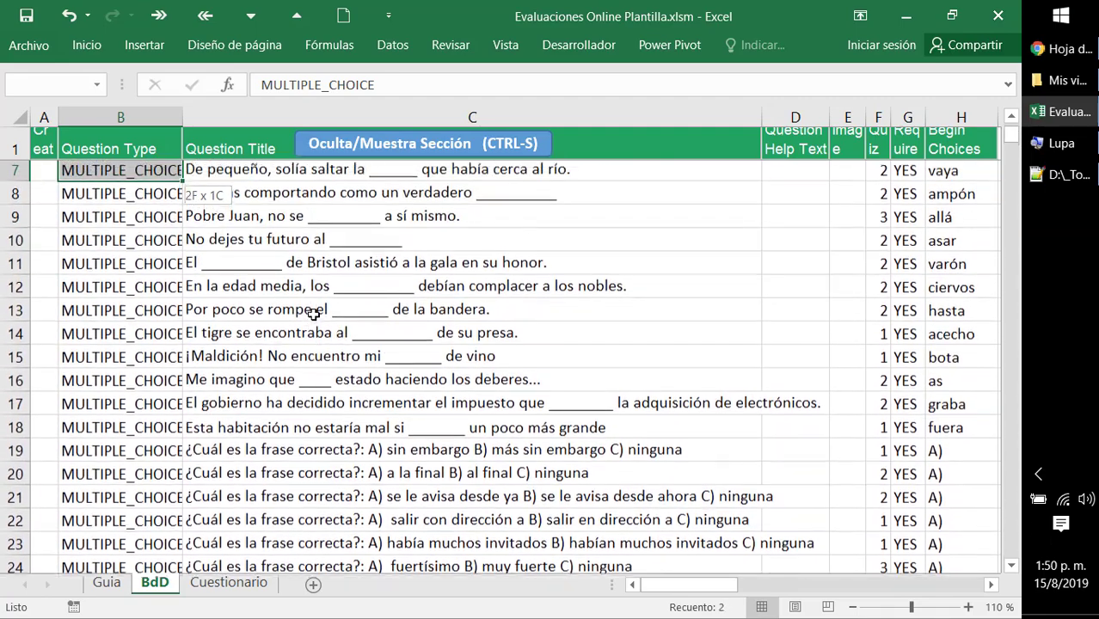
{"action": "key", "text": "shift+Up"}
- Copy the first six ORTOGRAFÍA questions with their points and answer choices, range B6:J11
{"action": "key", "text": "shift+Down"}
{"action": "key", "text": "shift+Down"}
{"action": "key", "text": "shift+Down"}
{"action": "key", "text": "shift+Down"}
{"action": "key", "text": "shift+Down"}
{"action": "key", "text": "shift+Down"}
{"action": "key", "text": "shift+Down"}
{"action": "key", "text": "shift+Down"}
{"action": "key", "text": "shift+Down"}
{"action": "key", "text": "shift+Down"}
{"action": "key", "text": "shift+Down"}
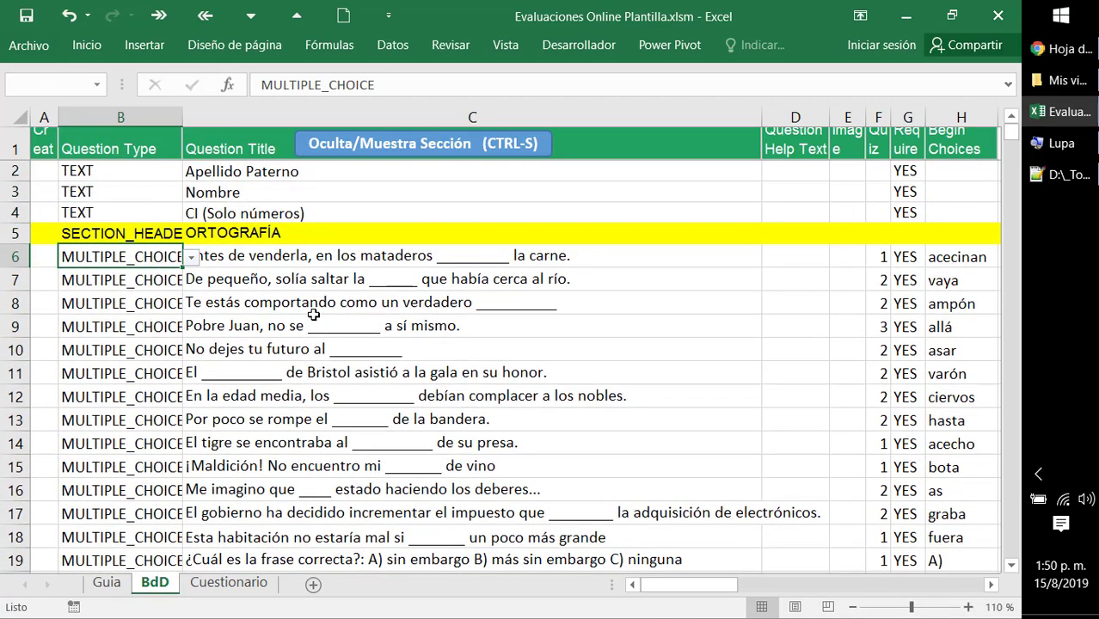
{"action": "key", "text": "shift+Up"}
{"action": "key", "text": "shift+Right"}
{"action": "key", "text": "shift+Right"}
{"action": "key", "text": "shift+Right"}
{"action": "key", "text": "shift+Right"}
{"action": "key", "text": "shift+Right"}
{"action": "key", "text": "shift+Right"}
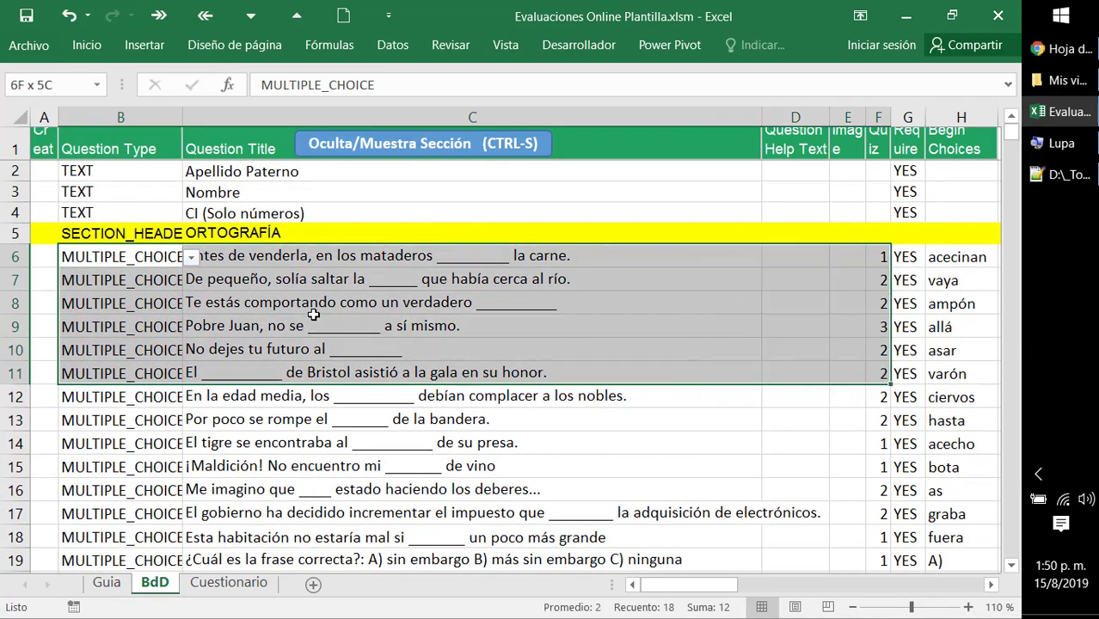
{"action": "key", "text": "shift+Right"}
{"action": "key", "text": "shift+Right"}
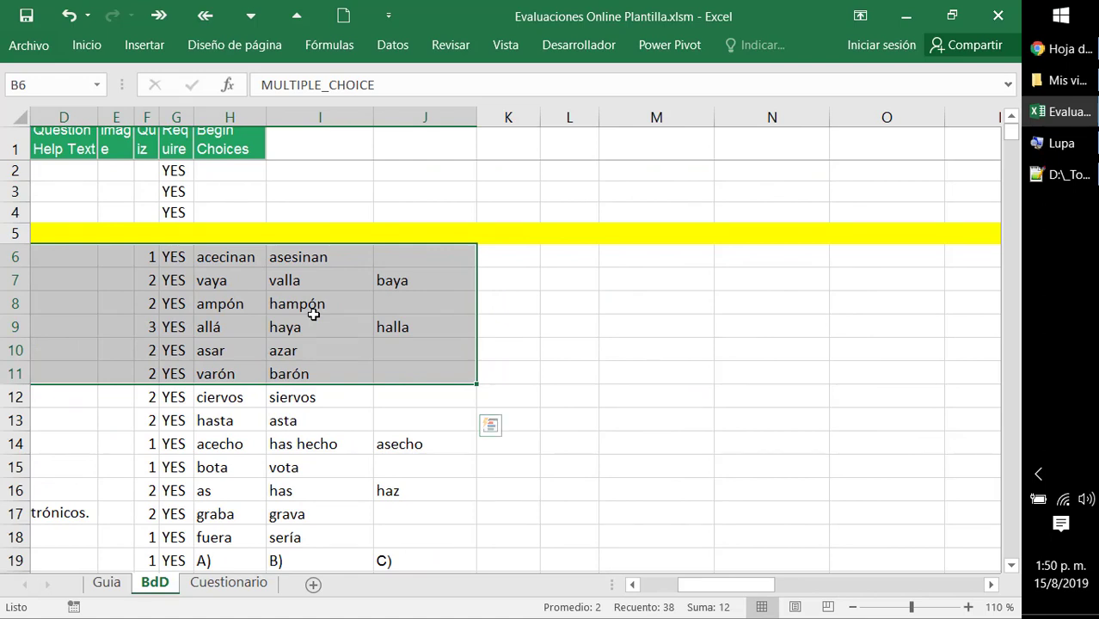
{"action": "key", "text": "ctrl+c"}
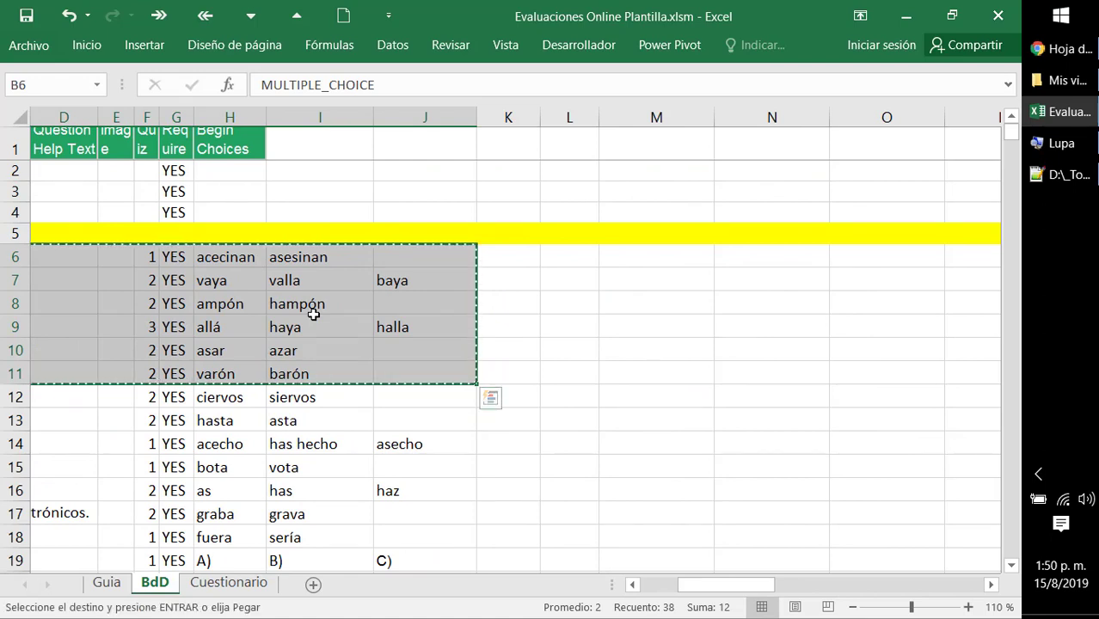
- Paste the copied questions into the Cuestionario sheet starting at B5, below the CI question
{"action": "left_click", "coordinate": [244, 593]}
{"action": "left_click", "coordinate": [87, 224]}
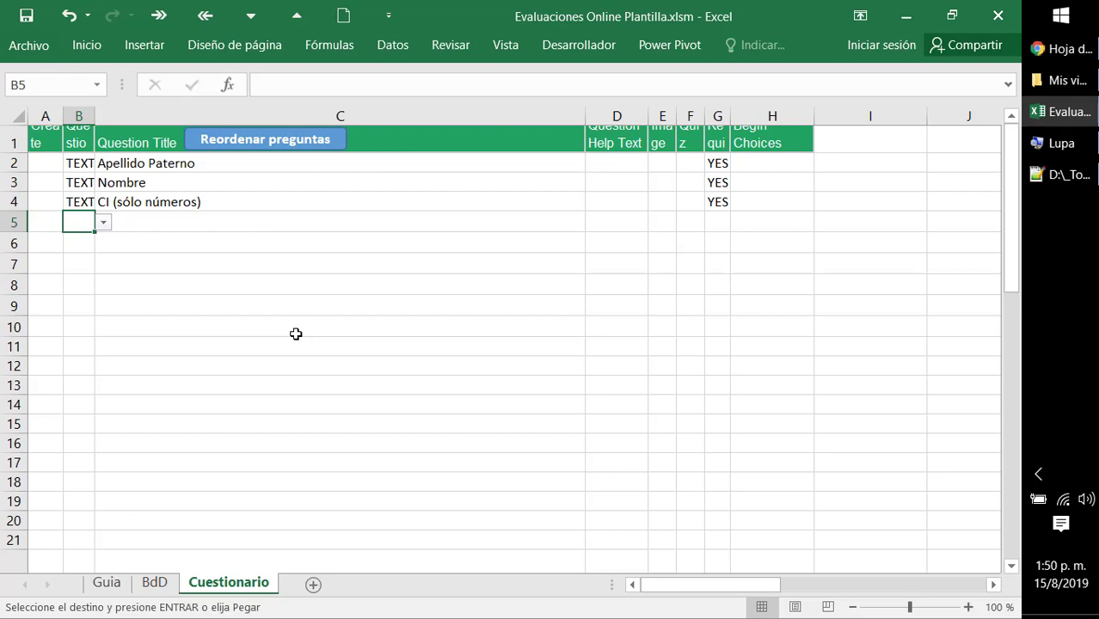
{"action": "key", "text": "ctrl+v"}
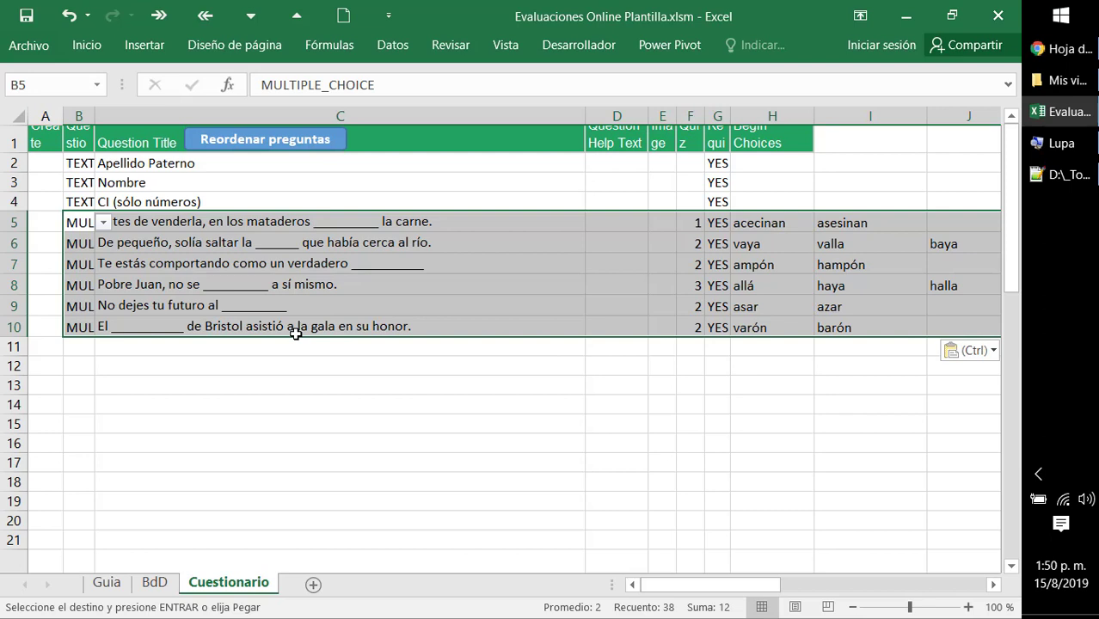
{"action": "key", "text": "Down"}
{"action": "key", "text": "Up"}
{"action": "key", "text": "Up"}
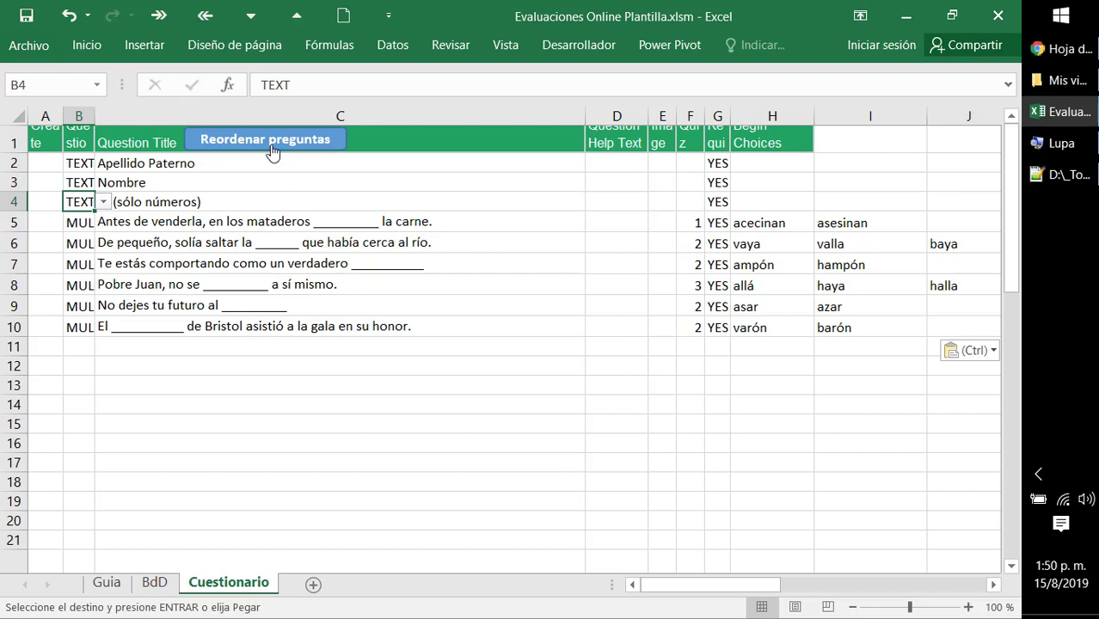
{"action": "left_click", "coordinate": [271, 137]}
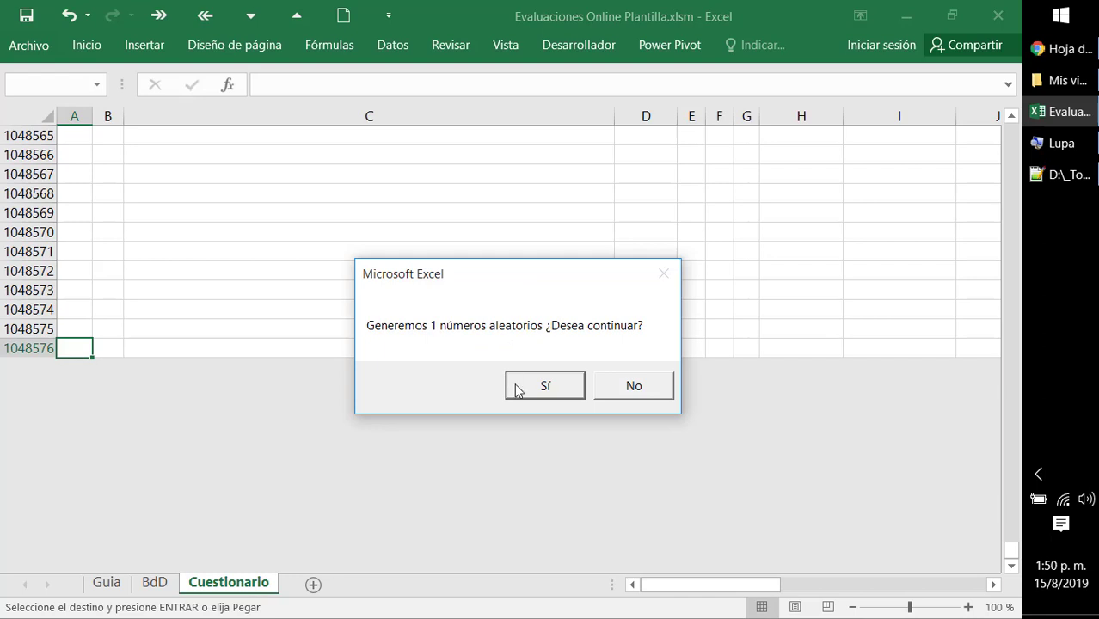
{"action": "left_click", "coordinate": [617, 388]}
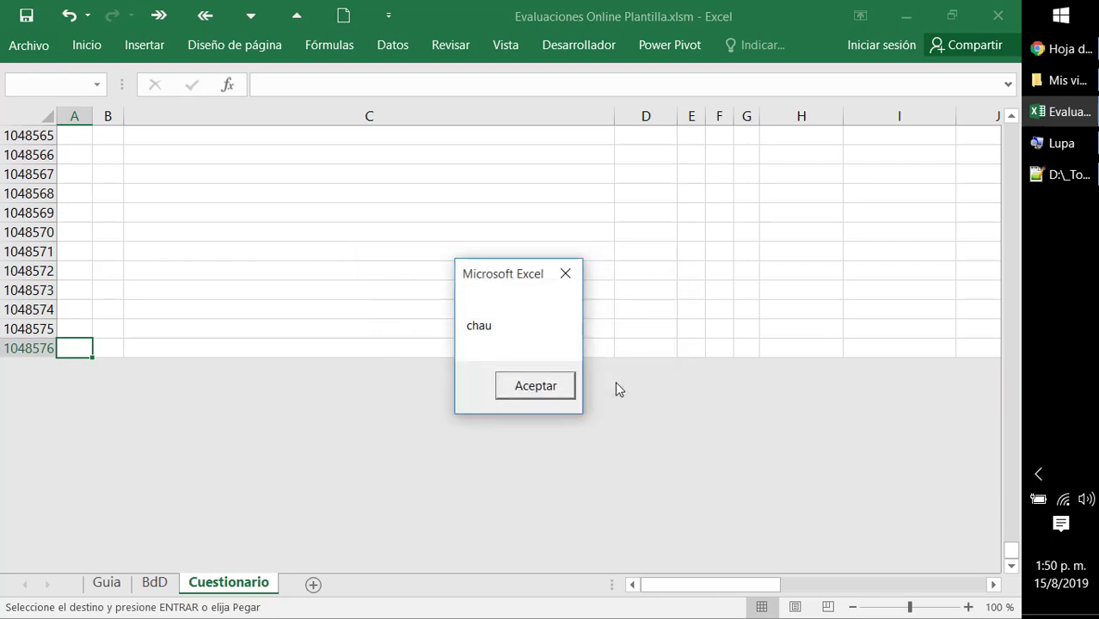
{"action": "left_click", "coordinate": [532, 393]}
{"action": "left_click", "coordinate": [430, 293]}
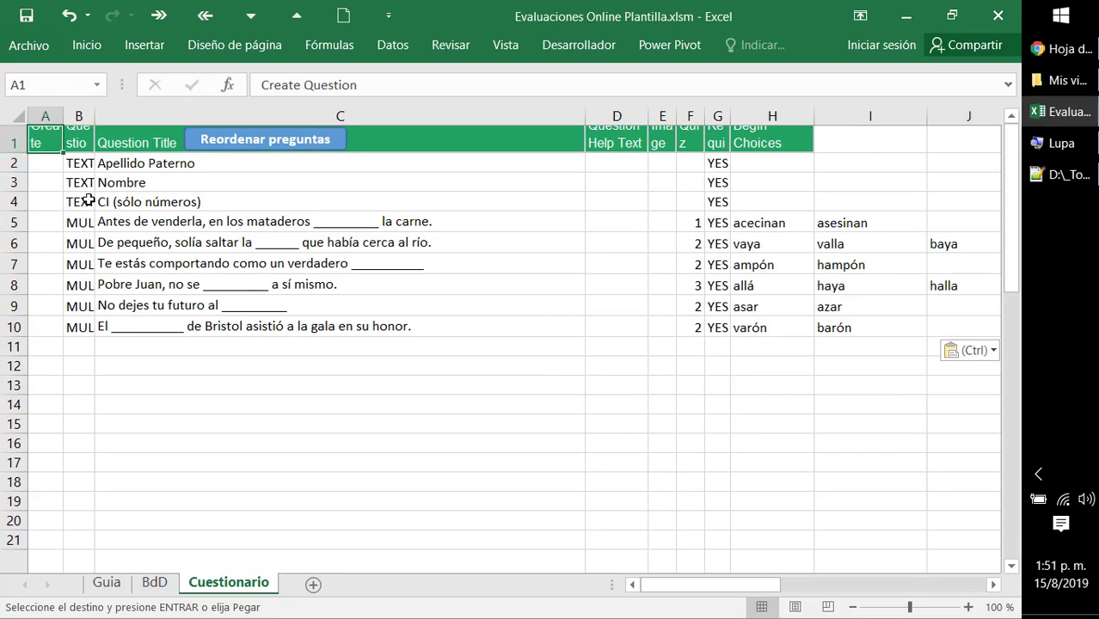
- Mark the six pasted questions for reordering by entering 1 in each Create Question cell from A5 to A10
{"action": "left_click", "coordinate": [49, 185]}
{"action": "left_click", "coordinate": [48, 218]}
{"action": "left_click", "coordinate": [46, 239]}
{"action": "left_click", "coordinate": [46, 261]}
{"action": "left_click", "coordinate": [46, 308]}
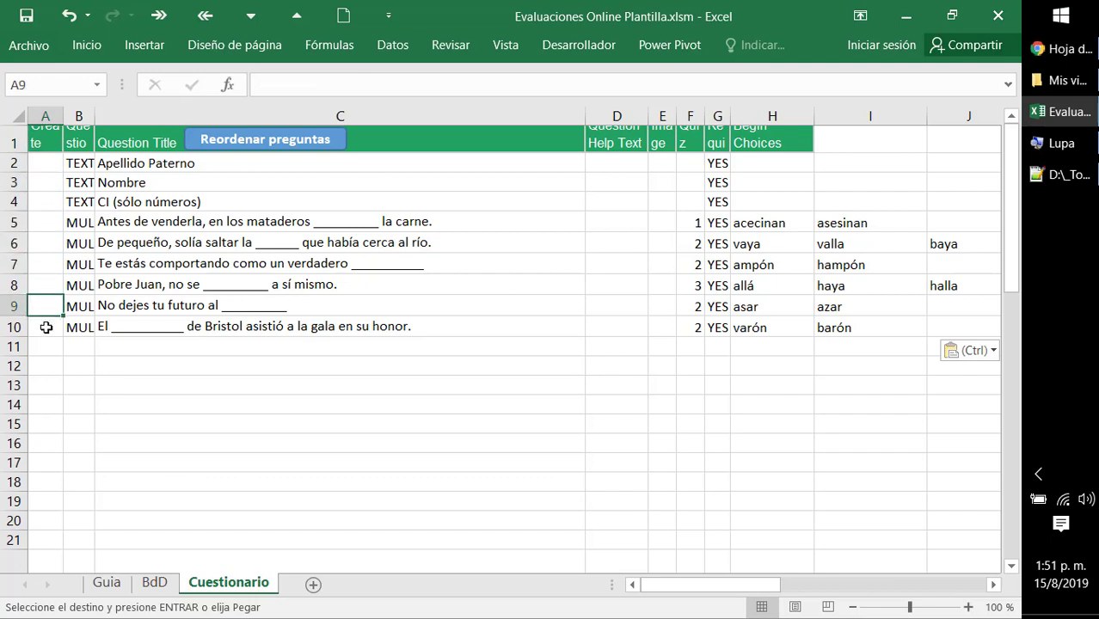
{"action": "left_click", "coordinate": [47, 328]}
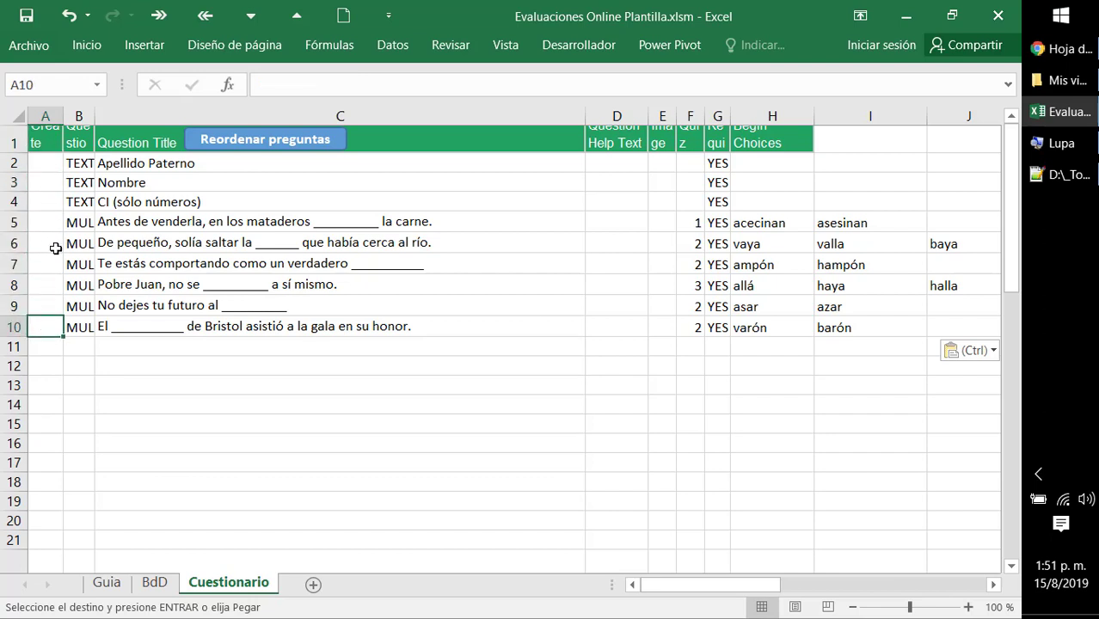
{"action": "left_click", "coordinate": [59, 219]}
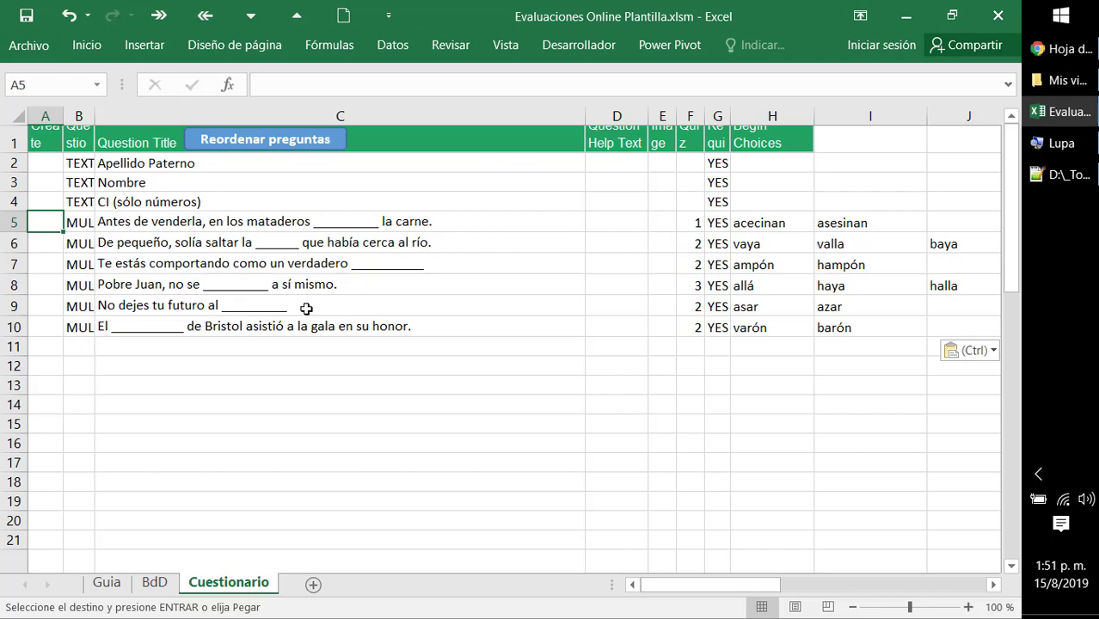
{"action": "type", "text": "1"}
{"action": "key", "text": "Return"}
{"action": "type", "text": "1"}
{"action": "key", "text": "Return"}
{"action": "type", "text": "1"}
{"action": "key", "text": "Return"}
{"action": "type", "text": "1"}
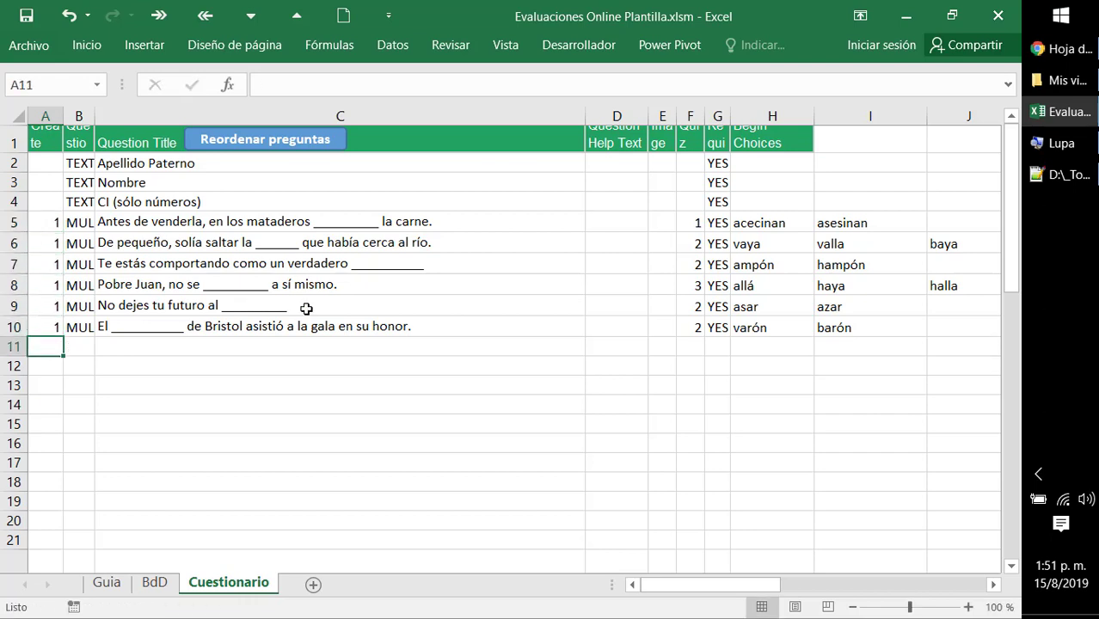
- Run the random reordering of the six marked questions and clear the marks from A5:A10
{"action": "left_click", "coordinate": [274, 145]}
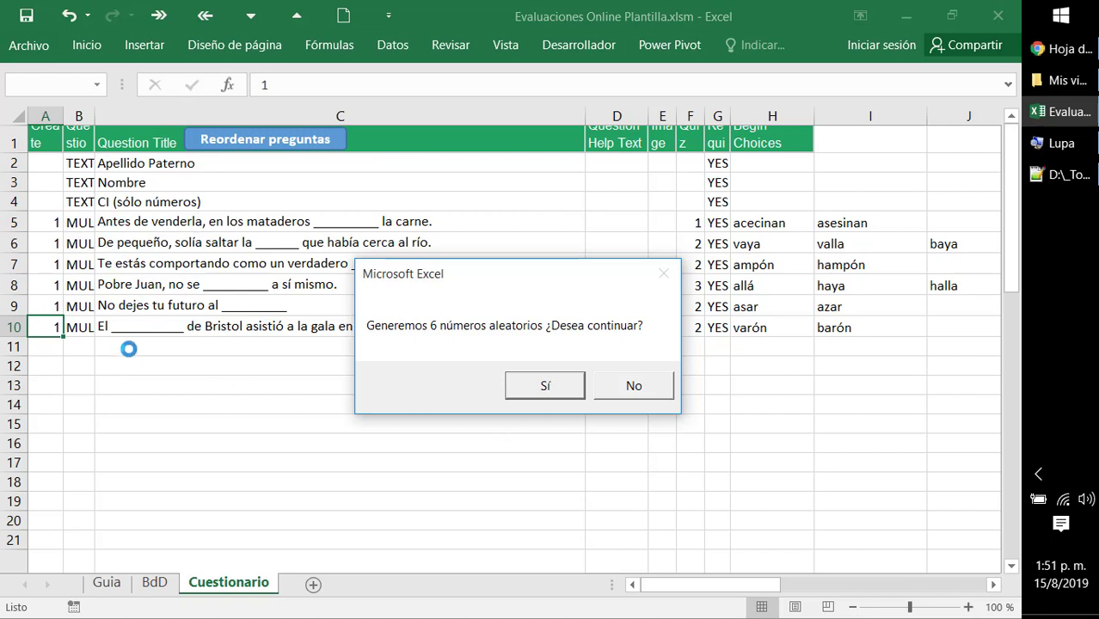
{"action": "left_click", "coordinate": [542, 387]}
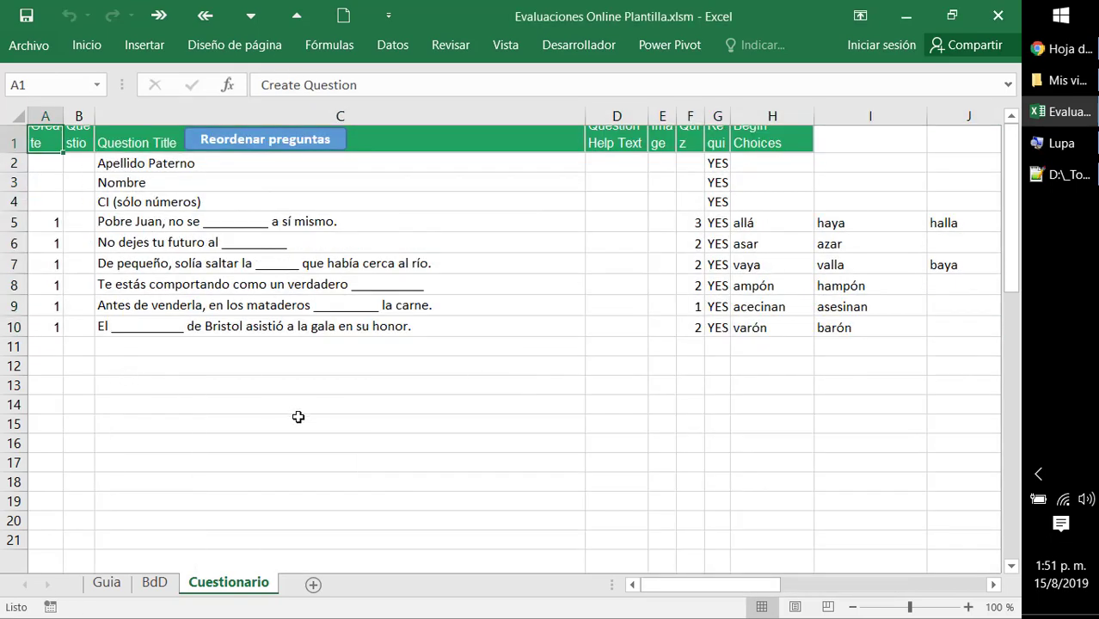
{"action": "left_click_drag", "start_coordinate": [53, 222], "coordinate": [42, 330]}
{"action": "key", "text": "Delete"}
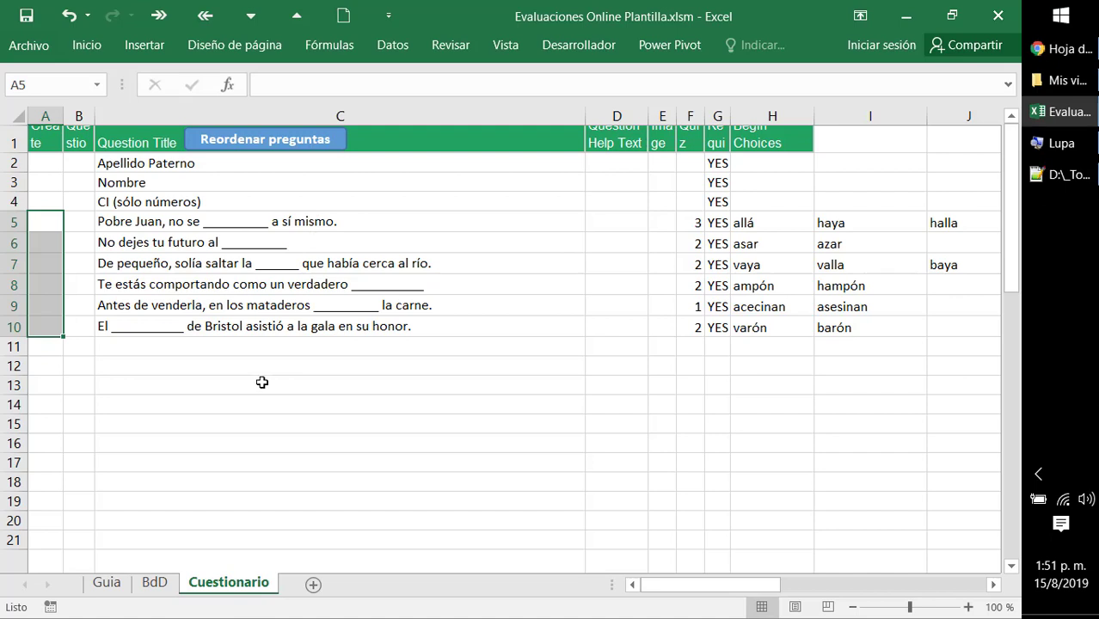
{"action": "left_click", "coordinate": [211, 363]}
- Inspect the question titles from C2 to C5 and the Question Type cells from B2 to B6
{"action": "left_click", "coordinate": [114, 164]}
{"action": "left_click_drag", "start_coordinate": [114, 164], "coordinate": [124, 212]}
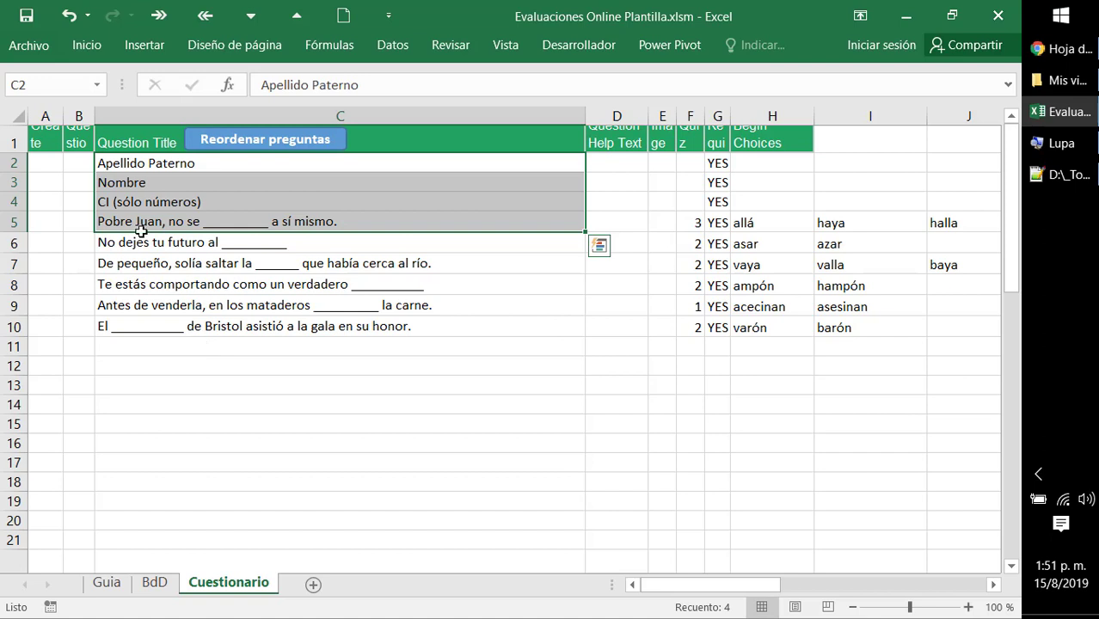
{"action": "left_click", "coordinate": [79, 140]}
{"action": "left_click", "coordinate": [79, 162]}
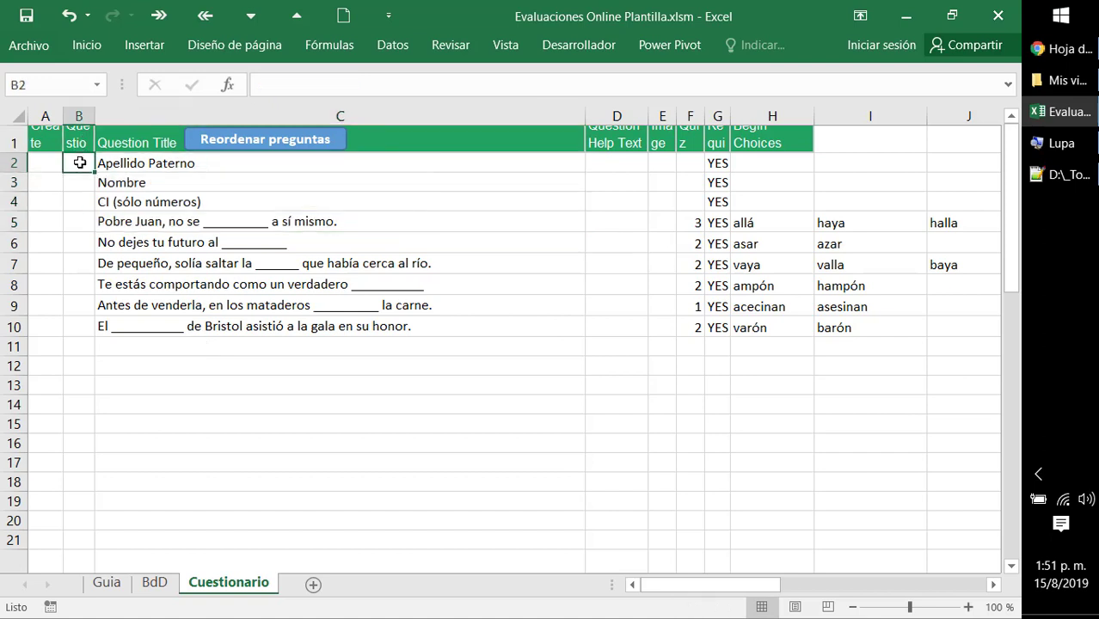
{"action": "left_click", "coordinate": [81, 184]}
{"action": "left_click", "coordinate": [83, 207]}
{"action": "left_click", "coordinate": [79, 247]}
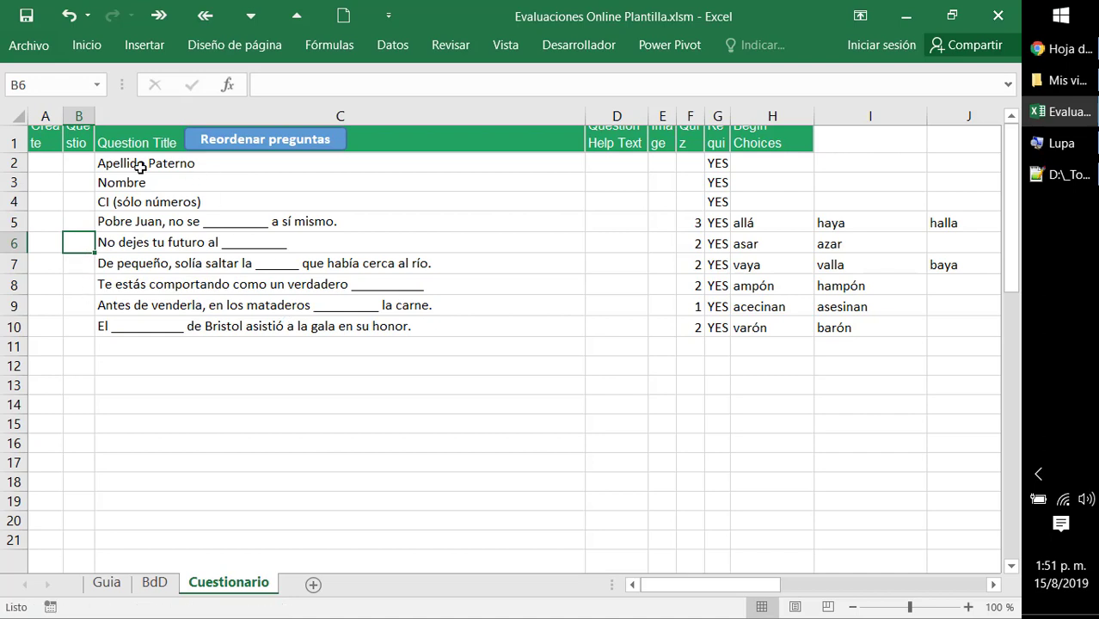
- Enter TEXT as the question type of Apellido Paterno in B2
{"action": "left_click", "coordinate": [85, 163]}
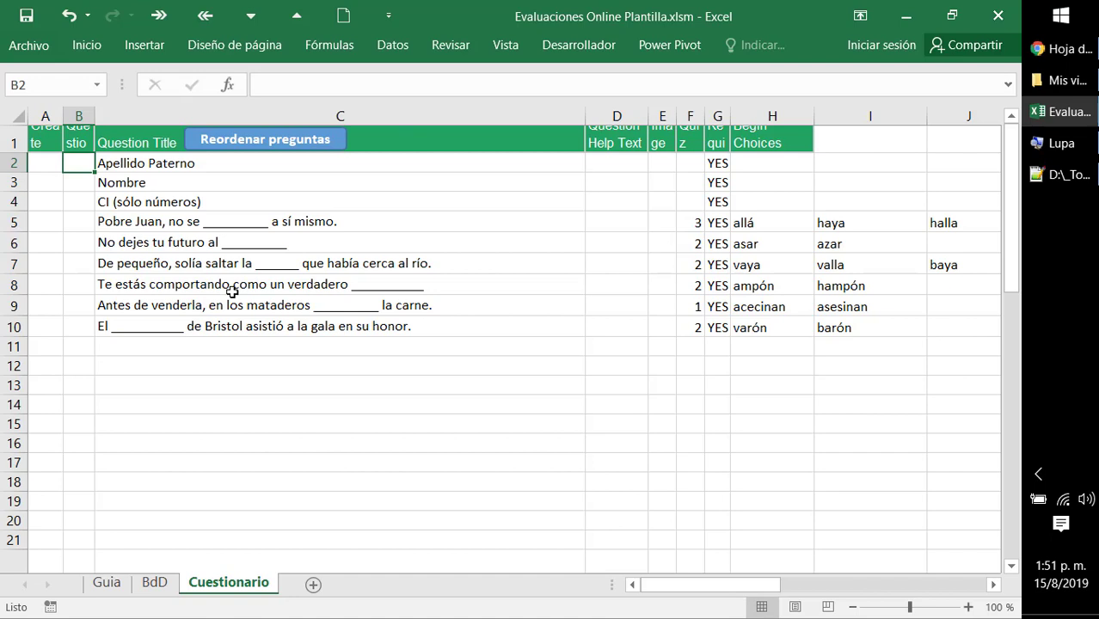
{"action": "key", "text": "Up"}
{"action": "key", "text": "Down"}
{"action": "type", "text": "Tex"}
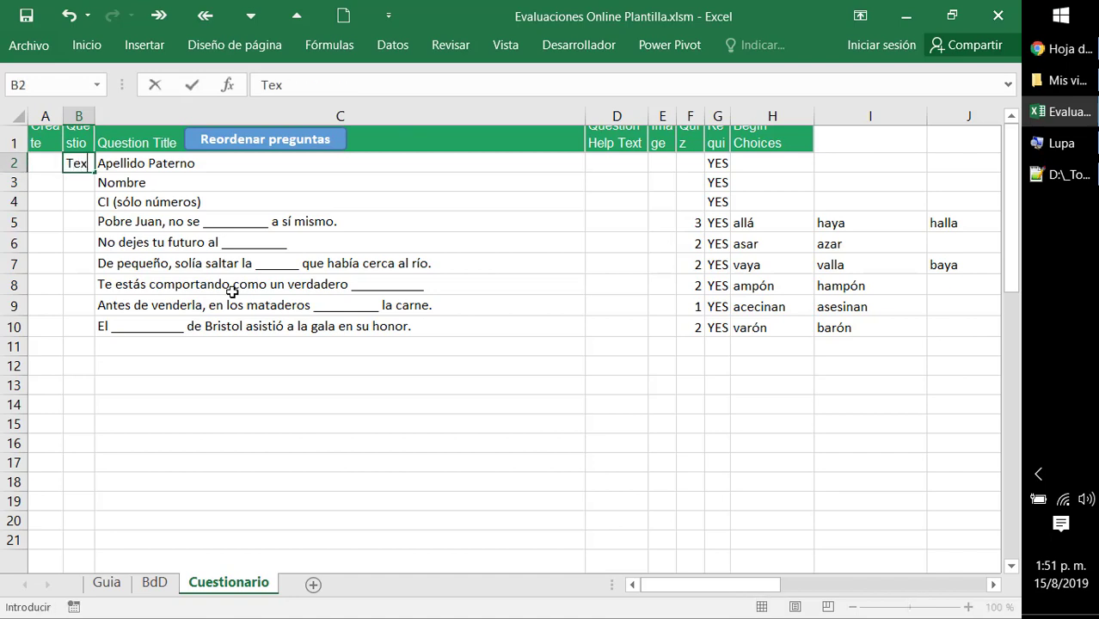
{"action": "key", "text": "BackSpace"}
{"action": "key", "text": "BackSpace"}
{"action": "type", "text": "EXT"}
{"action": "key", "text": "Return"}
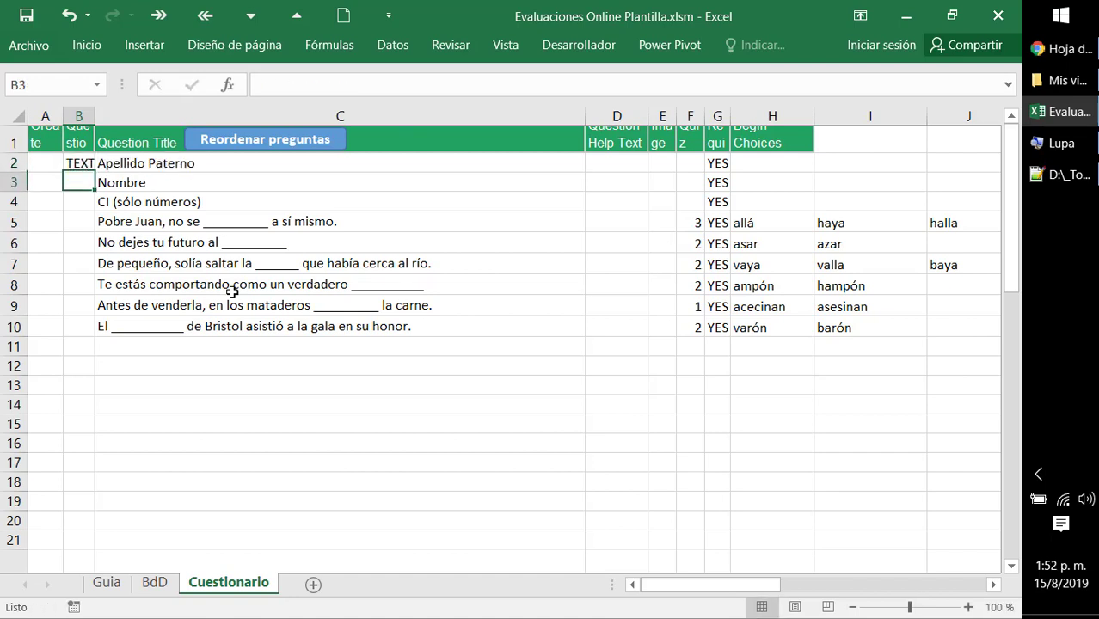
- Copy the TEXT question type from B2 into B3:B4 for the Nombre and CI questions
{"action": "key", "text": "Up"}
{"action": "key", "text": "ctrl+c"}
{"action": "key", "text": "Down"}
{"action": "key", "text": "shift+Down"}
{"action": "key", "text": "shift+Down"}
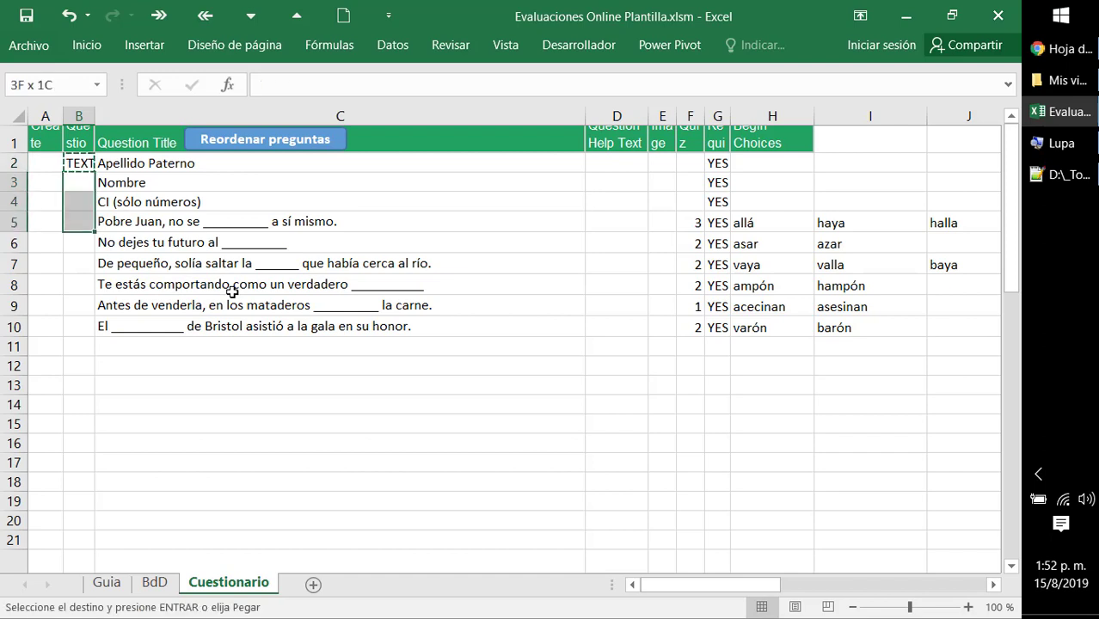
{"action": "key", "text": "shift+Up"}
{"action": "key", "text": "ctrl+v"}
{"action": "key", "text": "Down"}
{"action": "key", "text": "Down"}
{"action": "key", "text": "Down"}
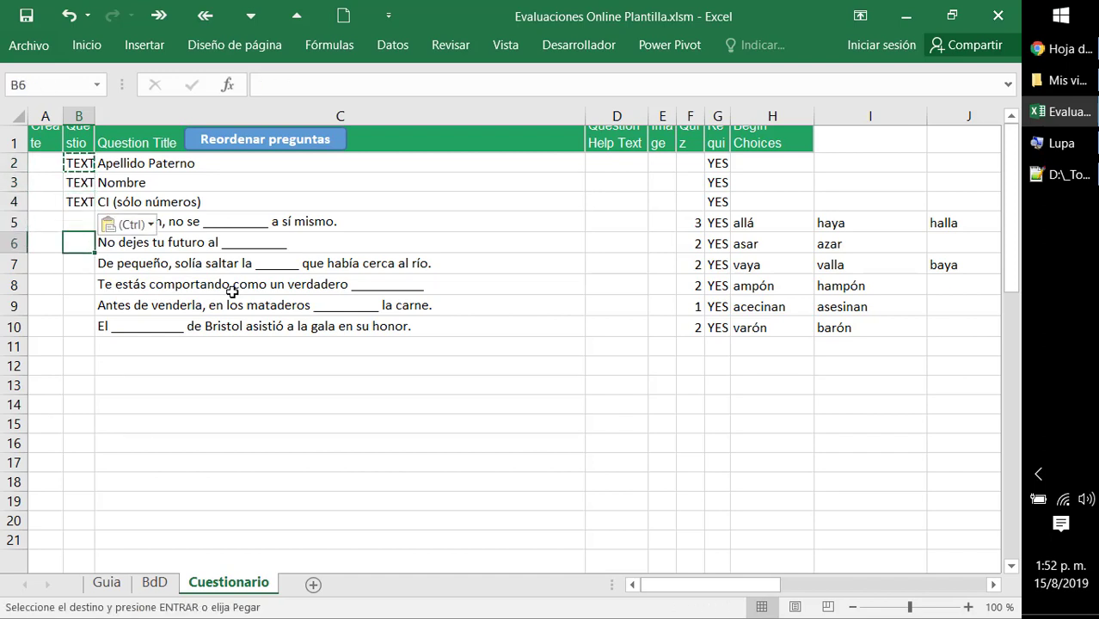
{"action": "key", "text": "Up"}
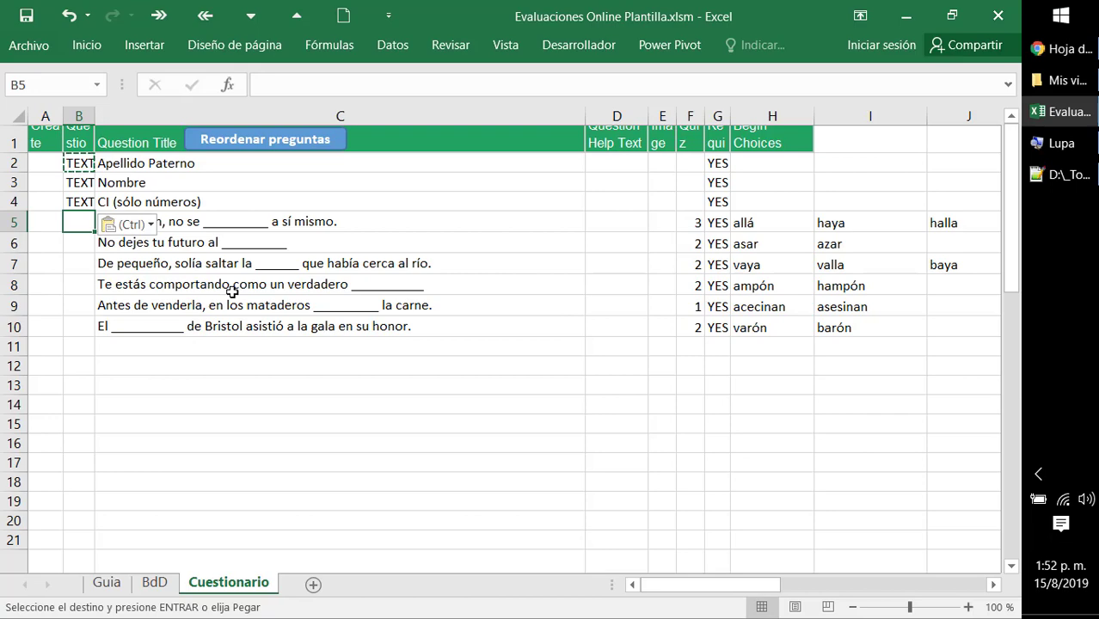
- Copy the MULTIPLE_CHOICE question type from B6 of the BdD sheet into B5:B10 of the Cuestionario sheet
{"action": "key", "text": "ctrl+Page_Up"}
{"action": "key", "text": "Left"}
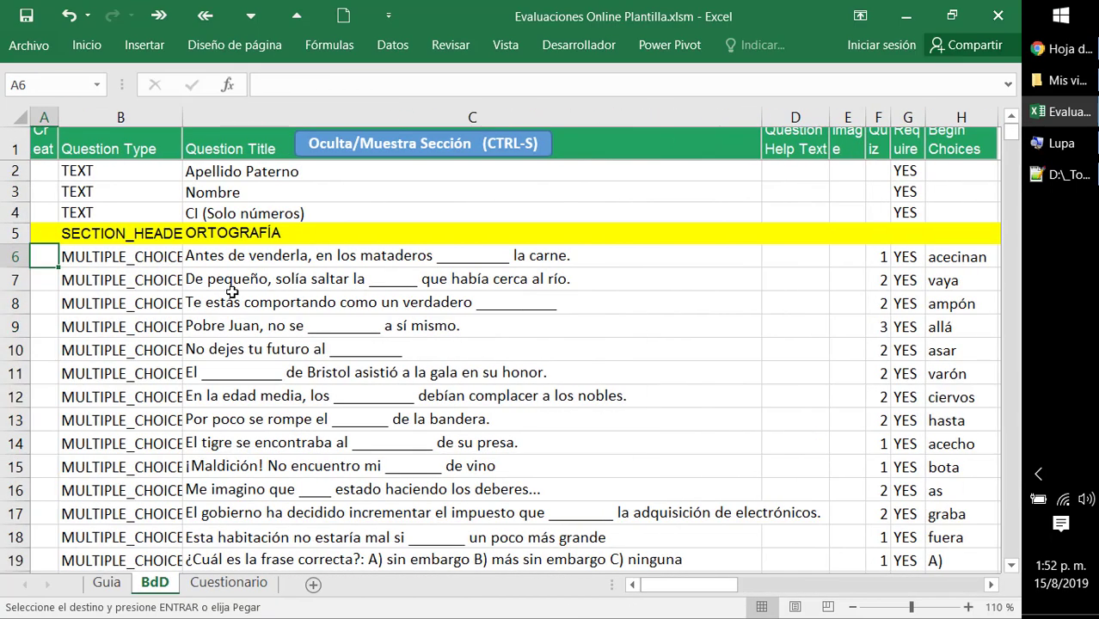
{"action": "key", "text": "Right"}
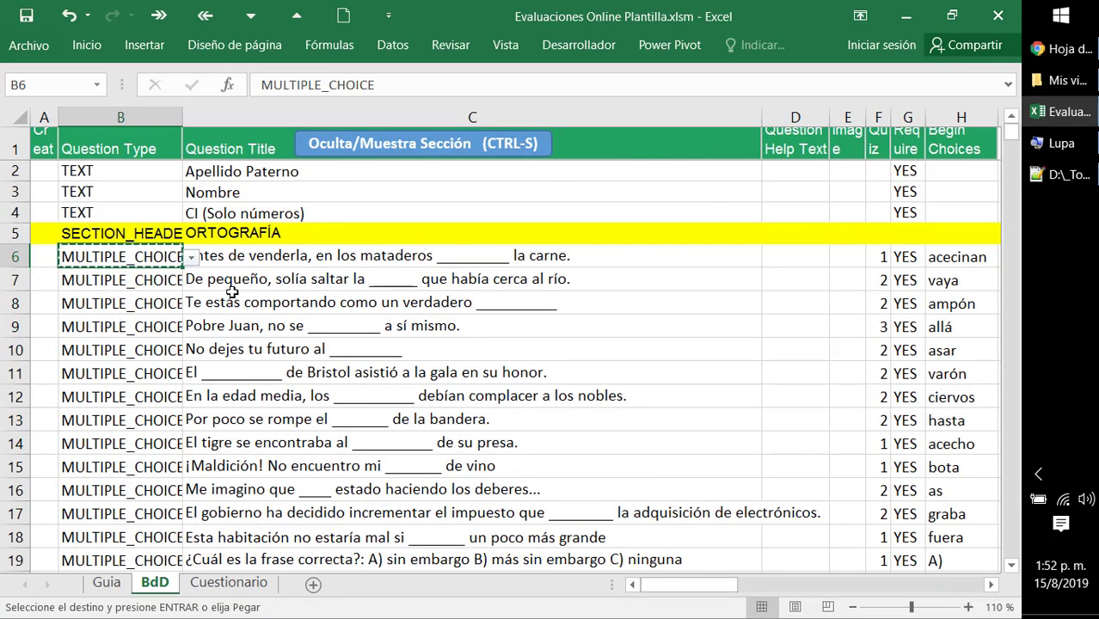
{"action": "key", "text": "ctrl+Page_Down"}
{"action": "key", "text": "shift+Down"}
{"action": "key", "text": "shift+Down"}
{"action": "key", "text": "shift+Down"}
{"action": "key", "text": "shift+Down"}
{"action": "key", "text": "shift+Down"}
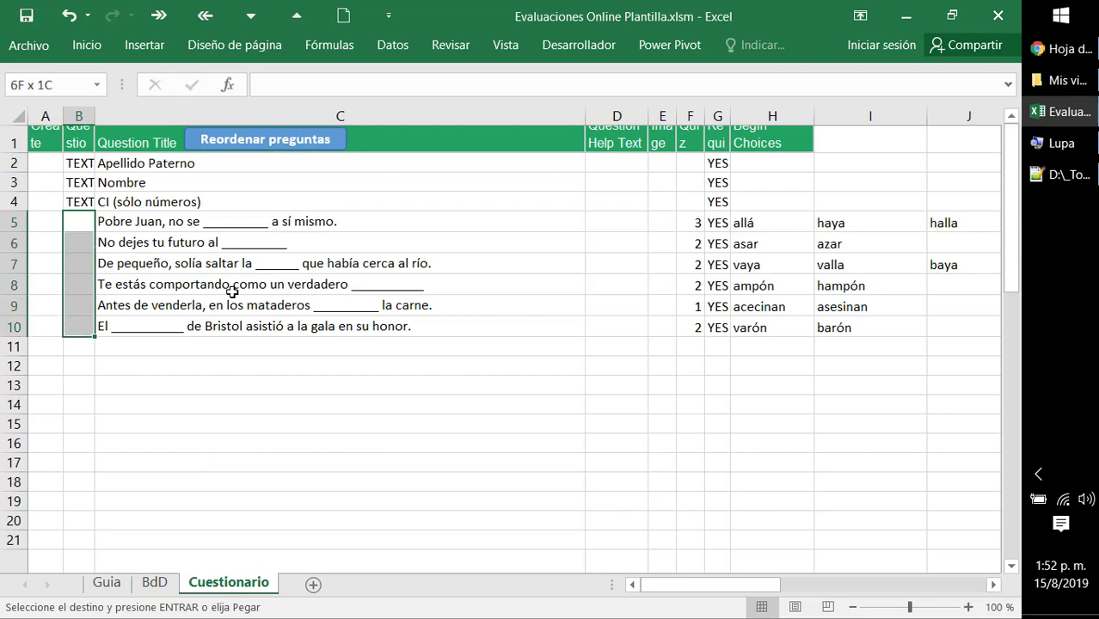
{"action": "key", "text": "ctrl+v"}
- Review the Question Type column from its header in B1 down through the filled cells
{"action": "key", "text": "Right"}
{"action": "key", "text": "Right"}
{"action": "key", "text": "Down"}
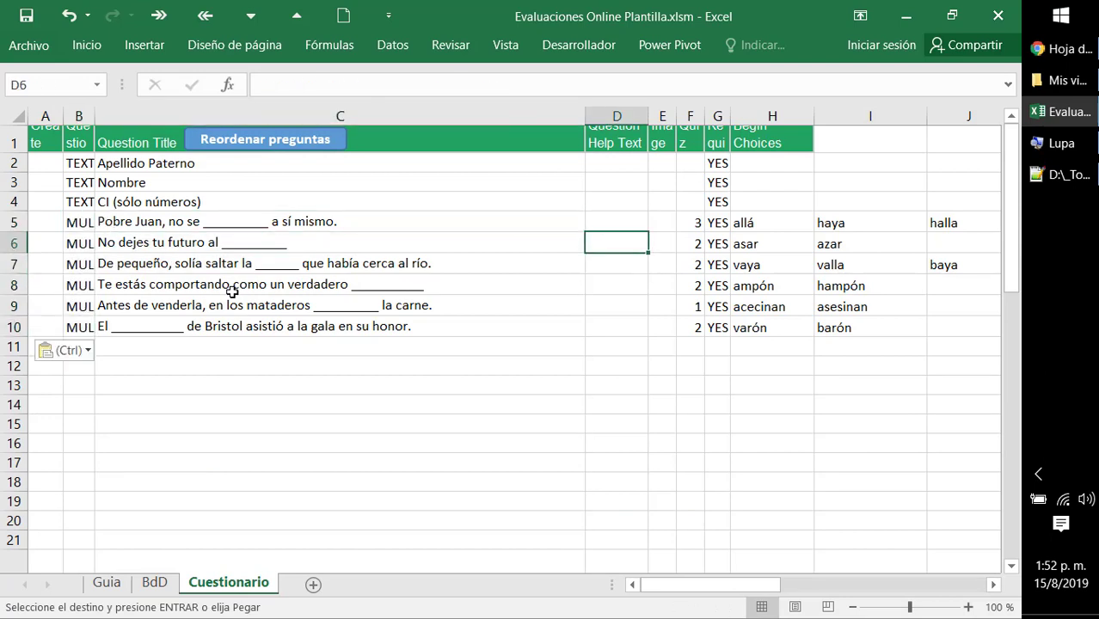
{"action": "key", "text": "Left"}
{"action": "key", "text": "Left"}
{"action": "key", "text": "Left"}
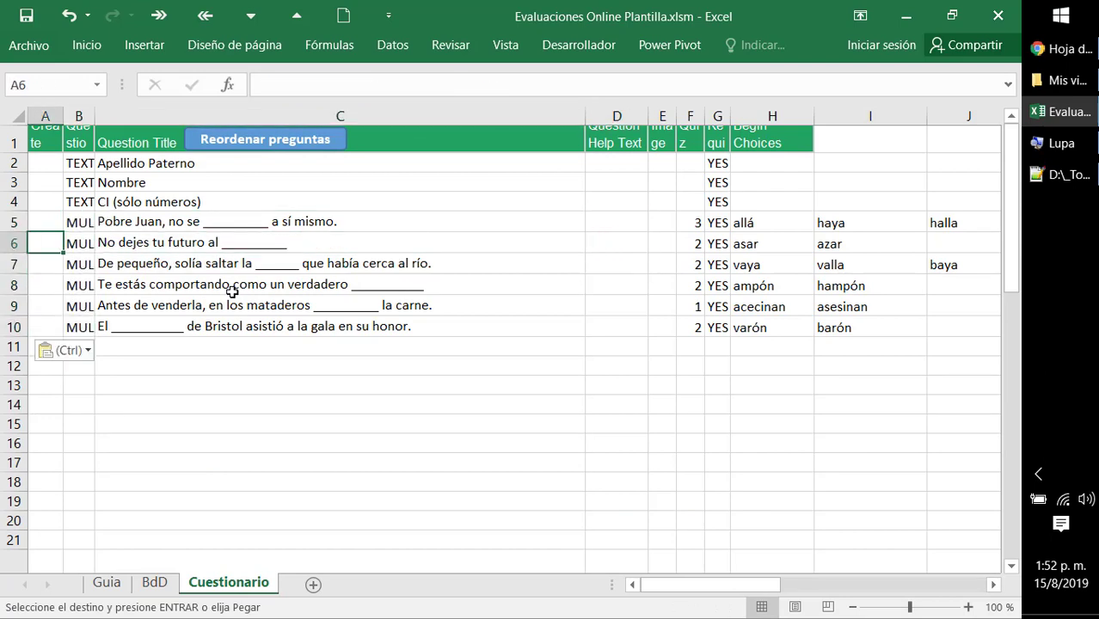
{"action": "key", "text": "Up"}
{"action": "key", "text": "Up"}
{"action": "key", "text": "Up"}
{"action": "key", "text": "Up"}
{"action": "key", "text": "Right"}
{"action": "key", "text": "Up"}
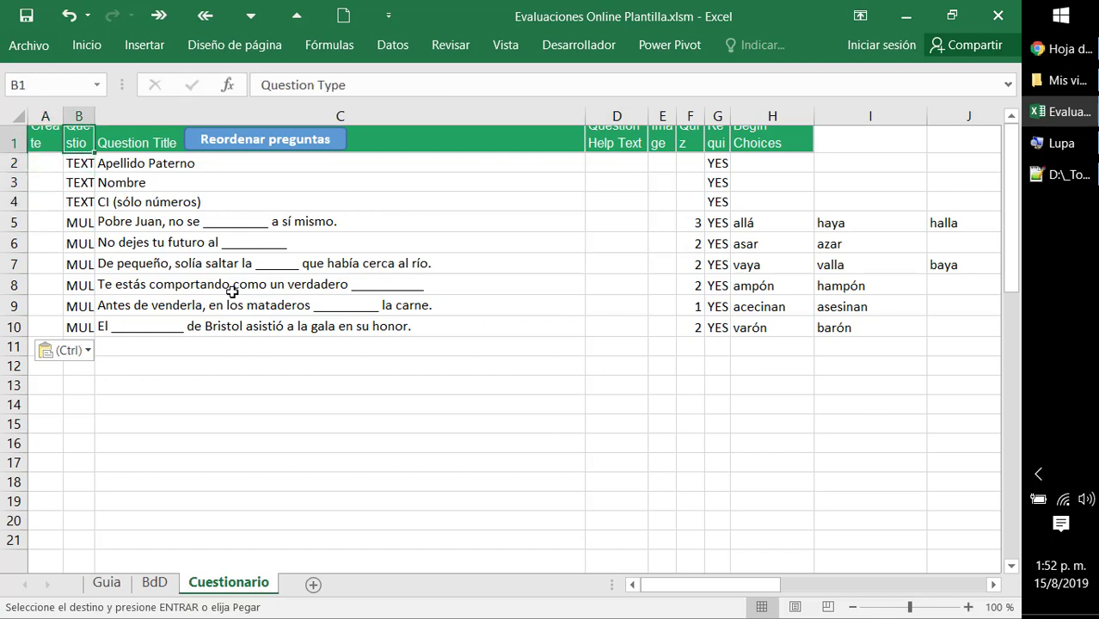
{"action": "key", "text": "Down"}
{"action": "key", "text": "Down"}
{"action": "key", "text": "Down"}
{"action": "key", "text": "Down"}
{"action": "key", "text": "Down"}
{"action": "key", "text": "Down"}
{"action": "key", "text": "Down"}
{"action": "key", "text": "Down"}
{"action": "key", "text": "Down"}
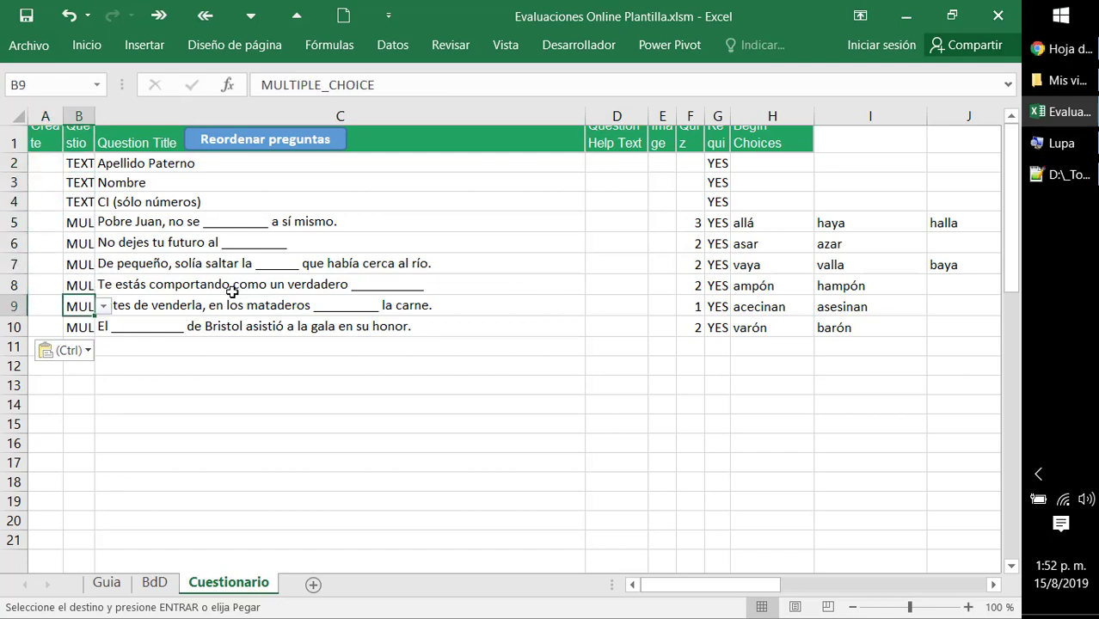
{"action": "key", "text": "Up"}
{"action": "key", "text": "Up"}
{"action": "key", "text": "Up"}
{"action": "key", "text": "Up"}
{"action": "key", "text": "Right"}
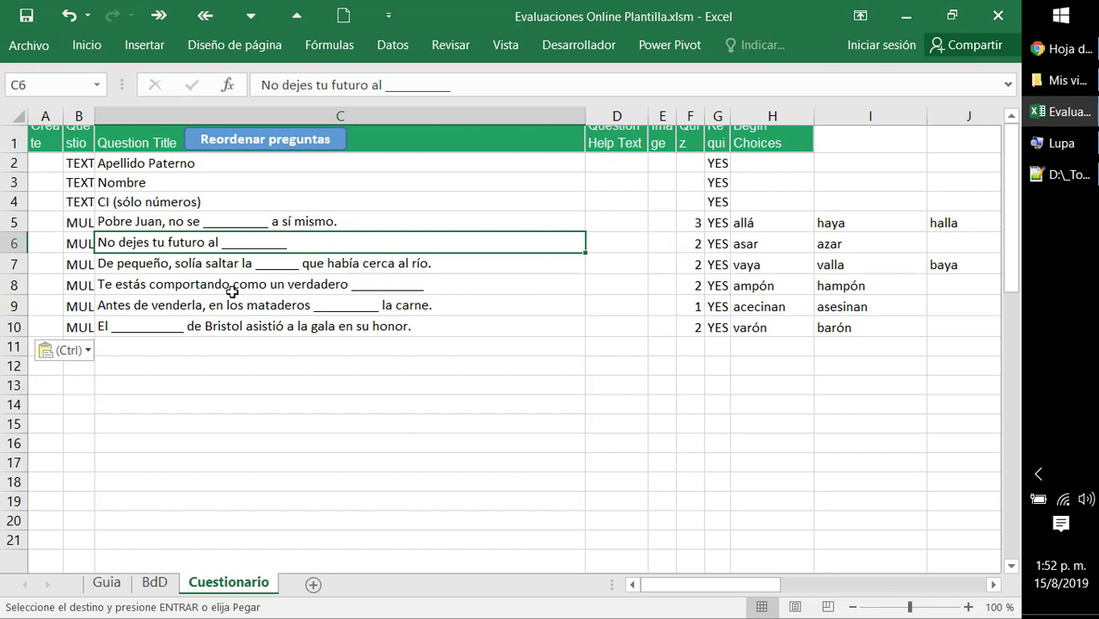
- Examine the Question Help Text, Image items and Quiz Question Point Value columns in D, E and F
{"action": "key", "text": "Right"}
{"action": "key", "text": "Up"}
{"action": "key", "text": "Up"}
{"action": "key", "text": "Up"}
{"action": "key", "text": "Up"}
{"action": "key", "text": "Up"}
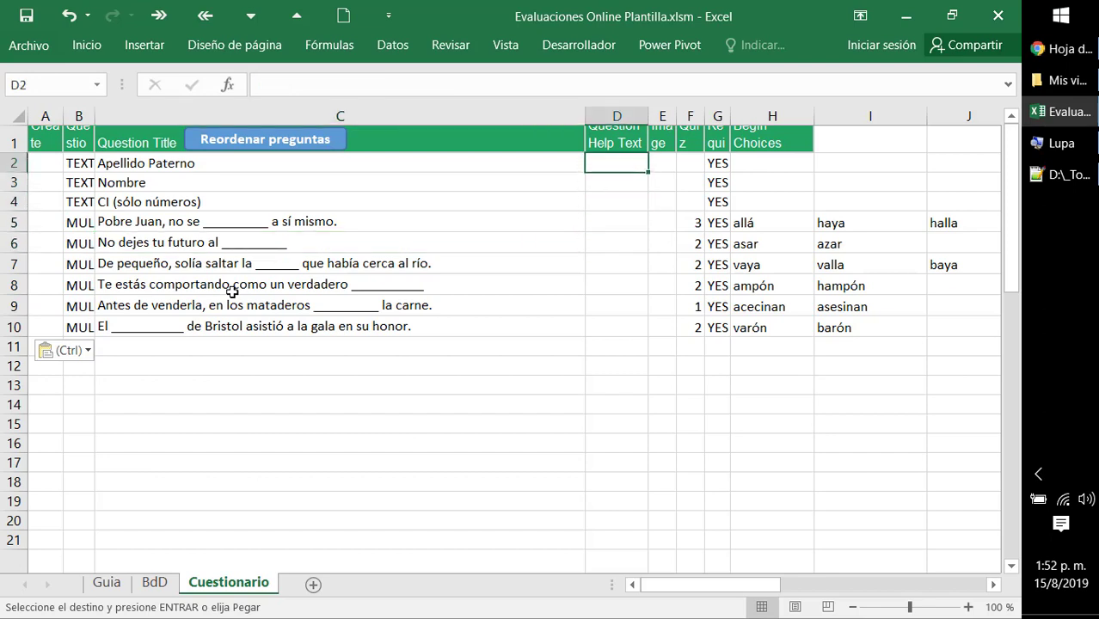
{"action": "key", "text": "Right"}
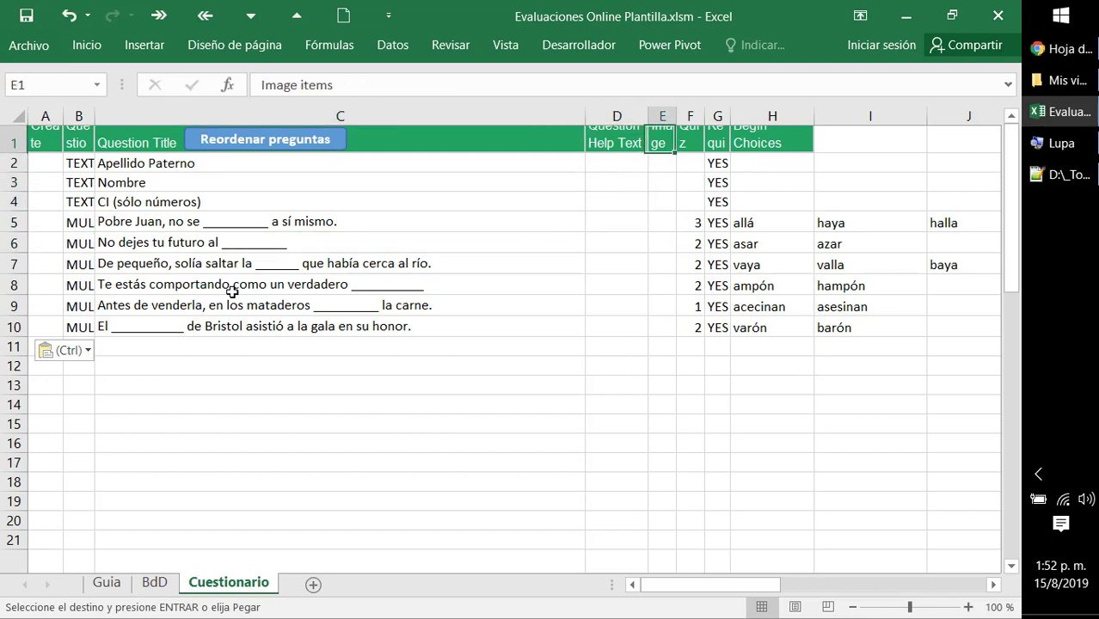
{"action": "key", "text": "Right"}
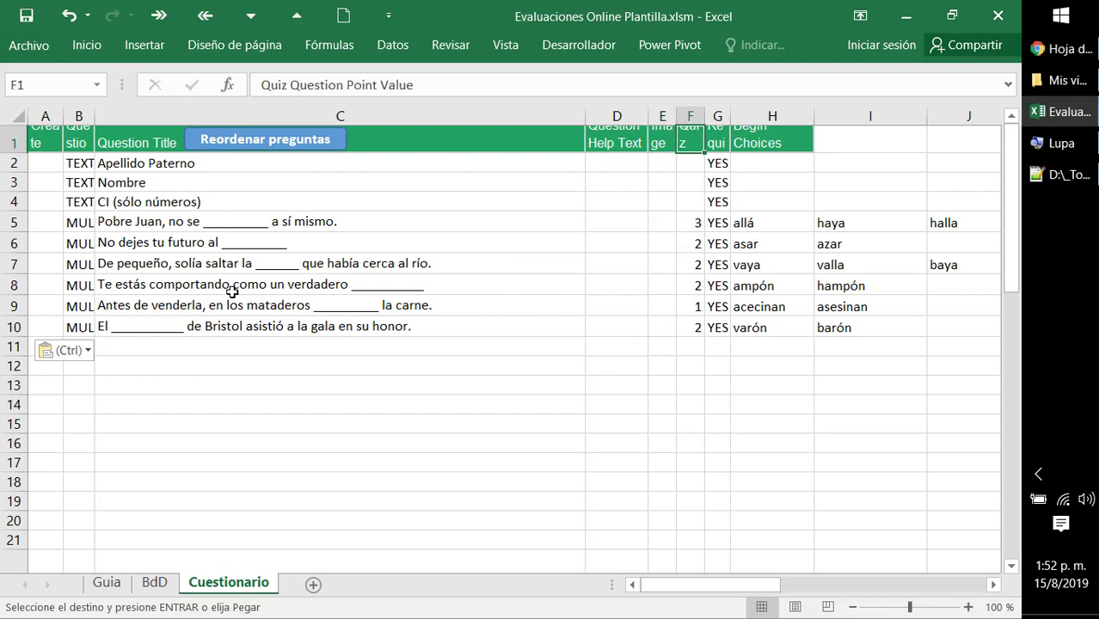
{"action": "key", "text": "Left"}
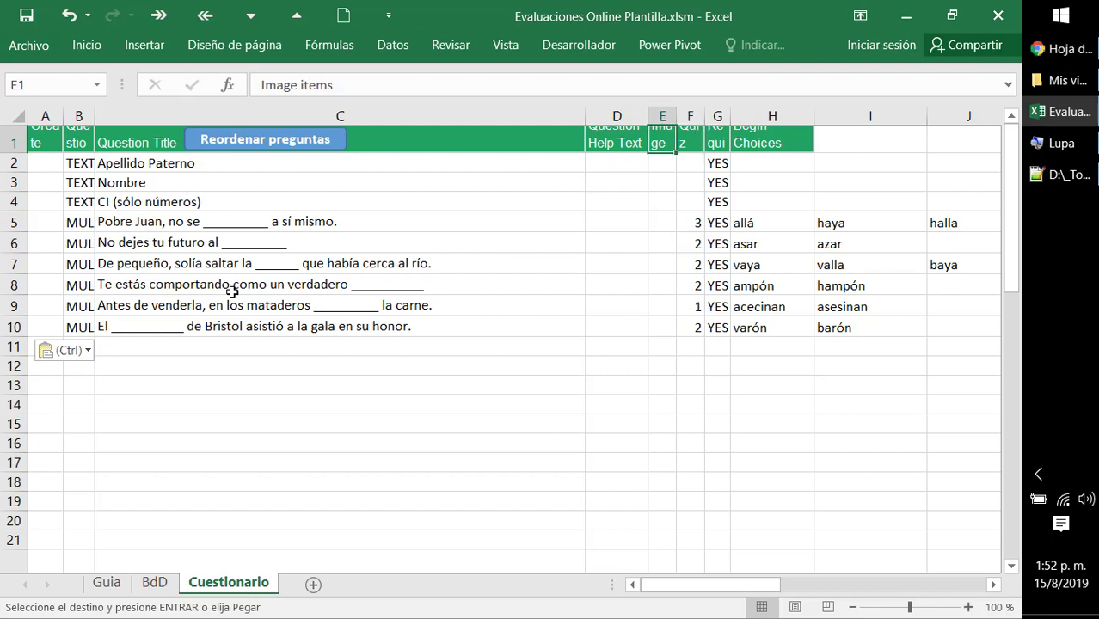
{"action": "key", "text": "Right"}
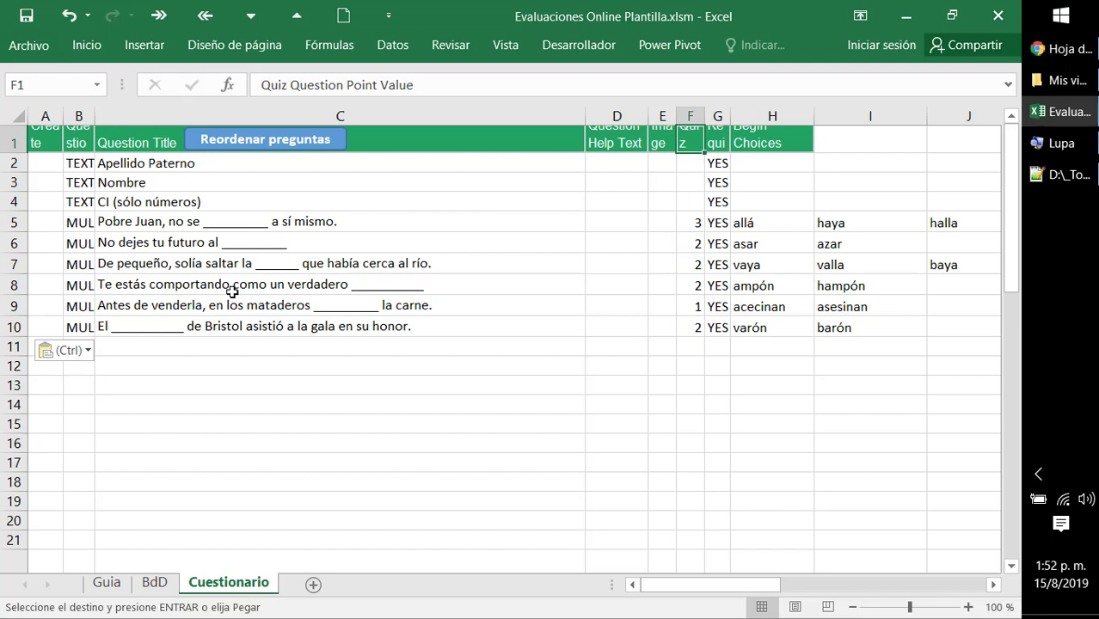
- Examine the point value of each multiple-choice question in F5:F10
{"action": "key", "text": "Down"}
{"action": "key", "text": "Down"}
{"action": "key", "text": "Down"}
{"action": "key", "text": "Down"}
{"action": "key", "text": "Down"}
{"action": "key", "text": "Down"}
{"action": "key", "text": "Down"}
{"action": "key", "text": "Down"}
{"action": "key", "text": "Down"}
{"action": "key", "text": "Down"}
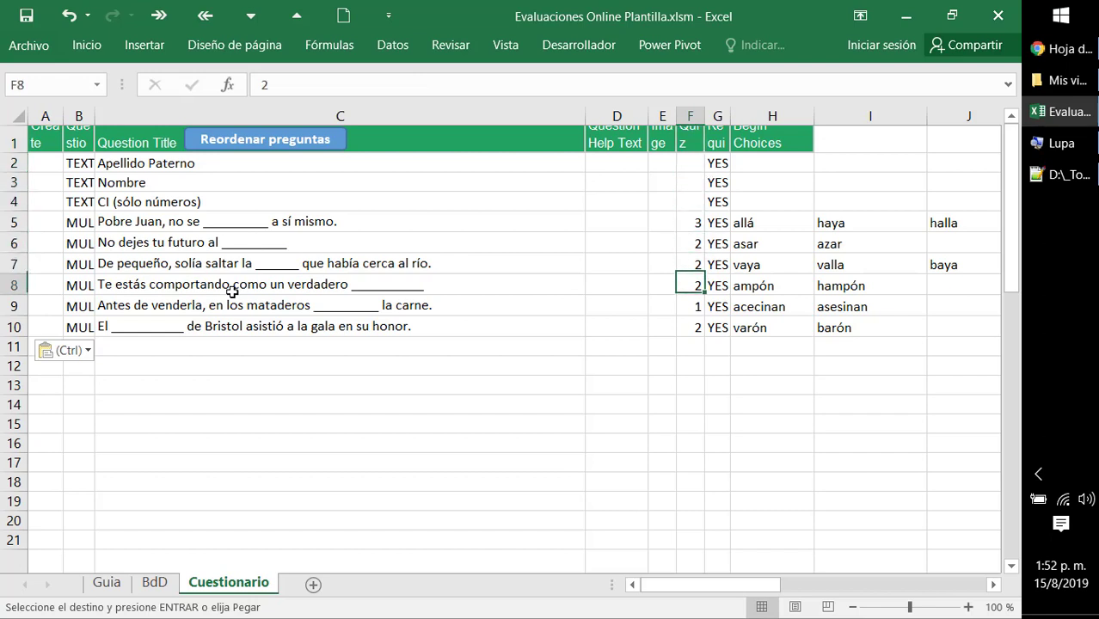
{"action": "key", "text": "Up"}
{"action": "key", "text": "Up"}
{"action": "key", "text": "Up"}
{"action": "key", "text": "Up"}
{"action": "key", "text": "Up"}
{"action": "key", "text": "Up"}
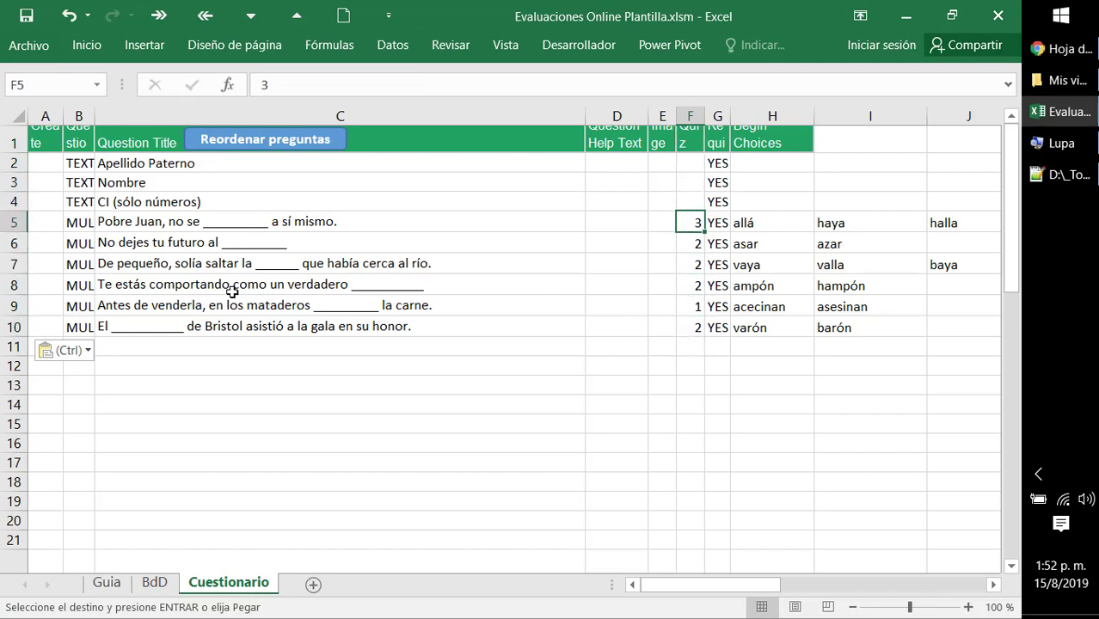
{"action": "key", "text": "Down"}
{"action": "key", "text": "Down"}
{"action": "key", "text": "Down"}
{"action": "key", "text": "Down"}
{"action": "key", "text": "Down"}
{"action": "key", "text": "Down"}
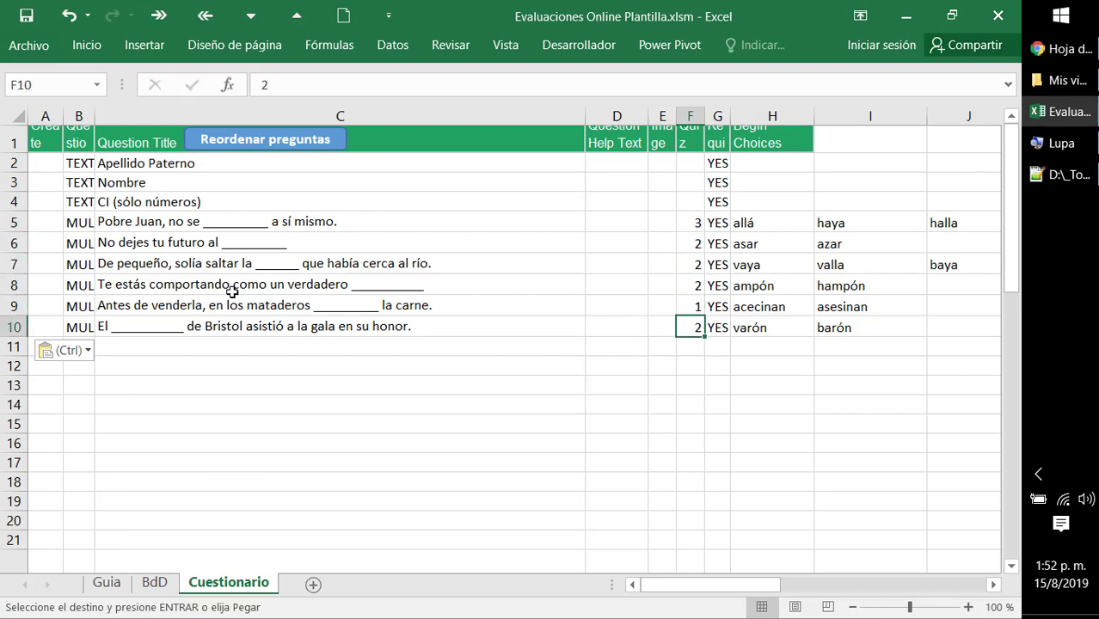
{"action": "key", "text": "Up"}
{"action": "key", "text": "Up"}
{"action": "key", "text": "Up"}
{"action": "key", "text": "Up"}
{"action": "key", "text": "Up"}
{"action": "key", "text": "Up"}
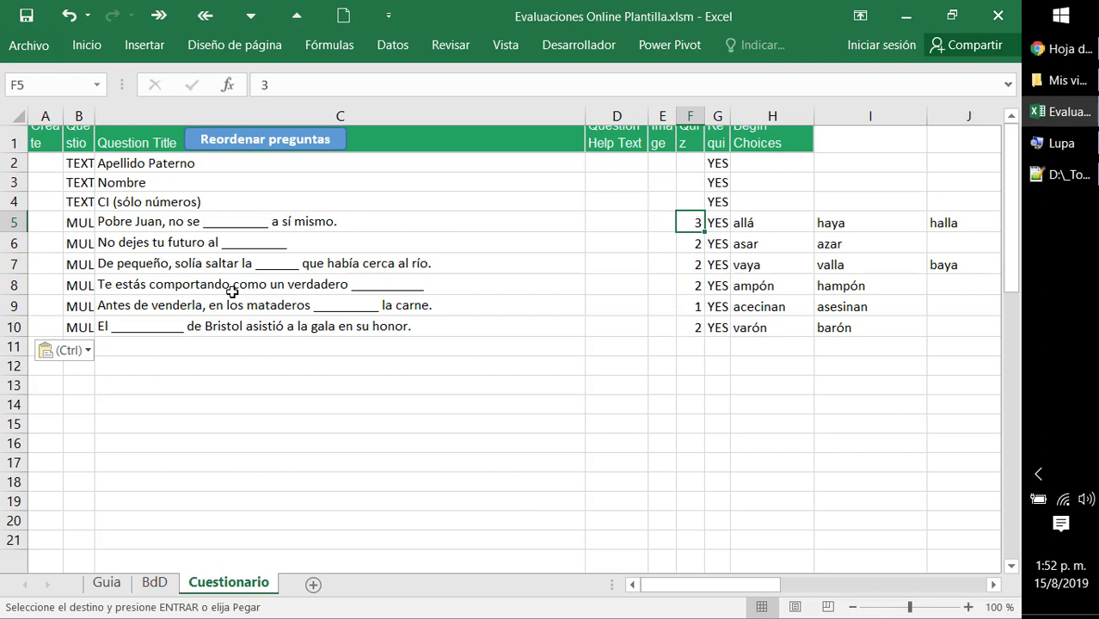
{"action": "key", "text": "Down"}
{"action": "key", "text": "Down"}
{"action": "key", "text": "Down"}
{"action": "key", "text": "Down"}
{"action": "key", "text": "Down"}
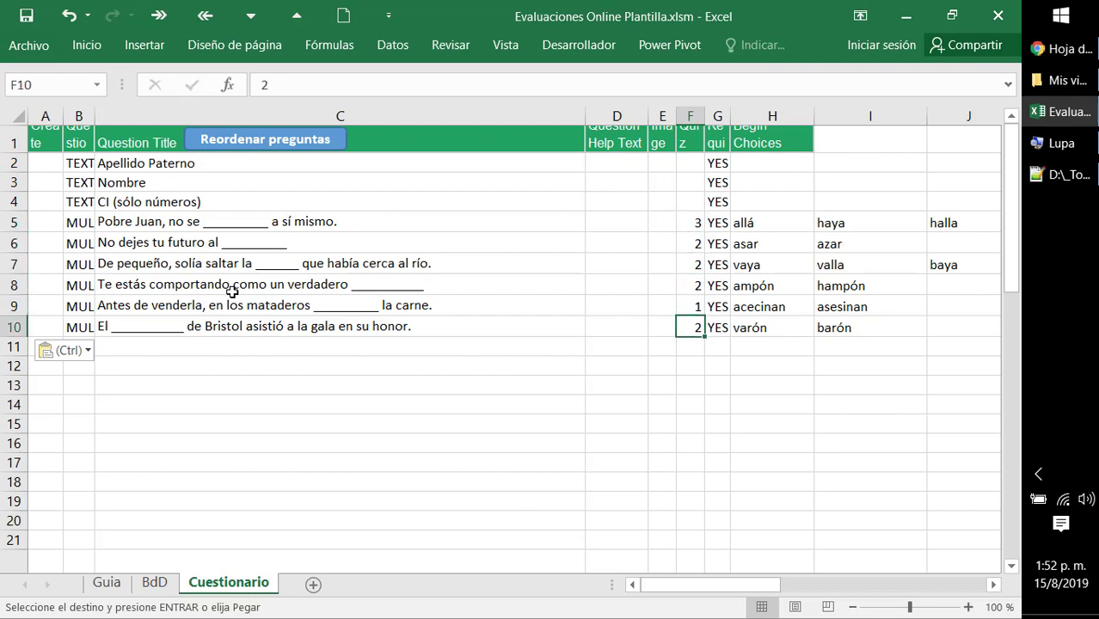
{"action": "key", "text": "Up"}
{"action": "key", "text": "Up"}
{"action": "key", "text": "Up"}
{"action": "key", "text": "Up"}
{"action": "key", "text": "Up"}
{"action": "key", "text": "Up"}
{"action": "key", "text": "Down"}
{"action": "key", "text": "Up"}
{"action": "key", "text": "Up"}
{"action": "key", "text": "Up"}
{"action": "key", "text": "Up"}
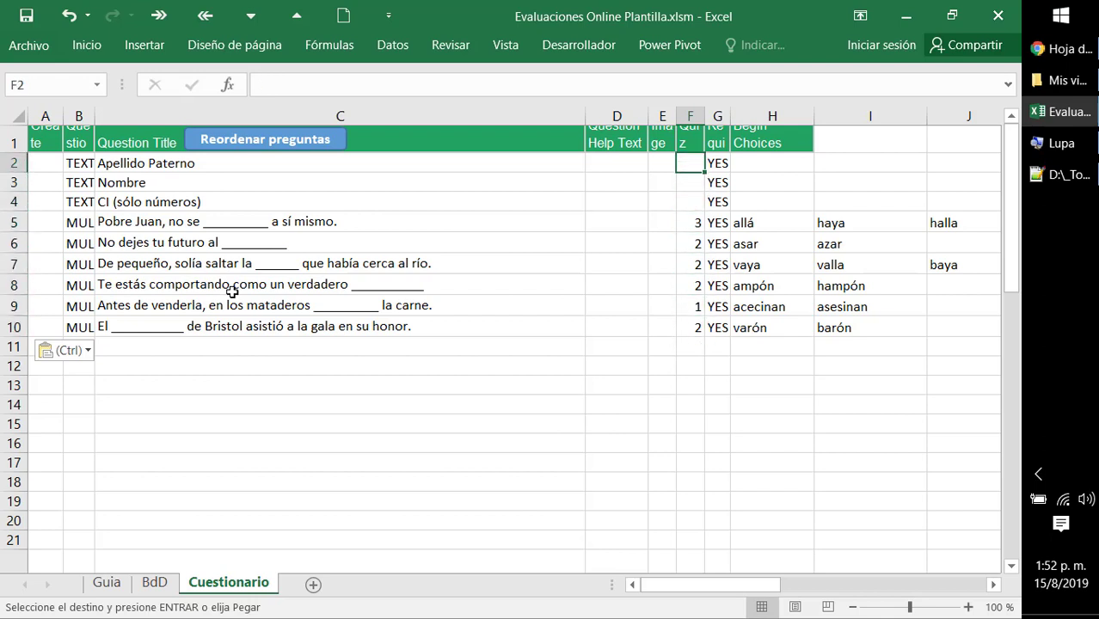
- Check the required-question setting in column G for the questionnaire rows
{"action": "key", "text": "Right"}
{"action": "key", "text": "Down"}
{"action": "key", "text": "Down"}
{"action": "key", "text": "Down"}
{"action": "key", "text": "Down"}
{"action": "key", "text": "Down"}
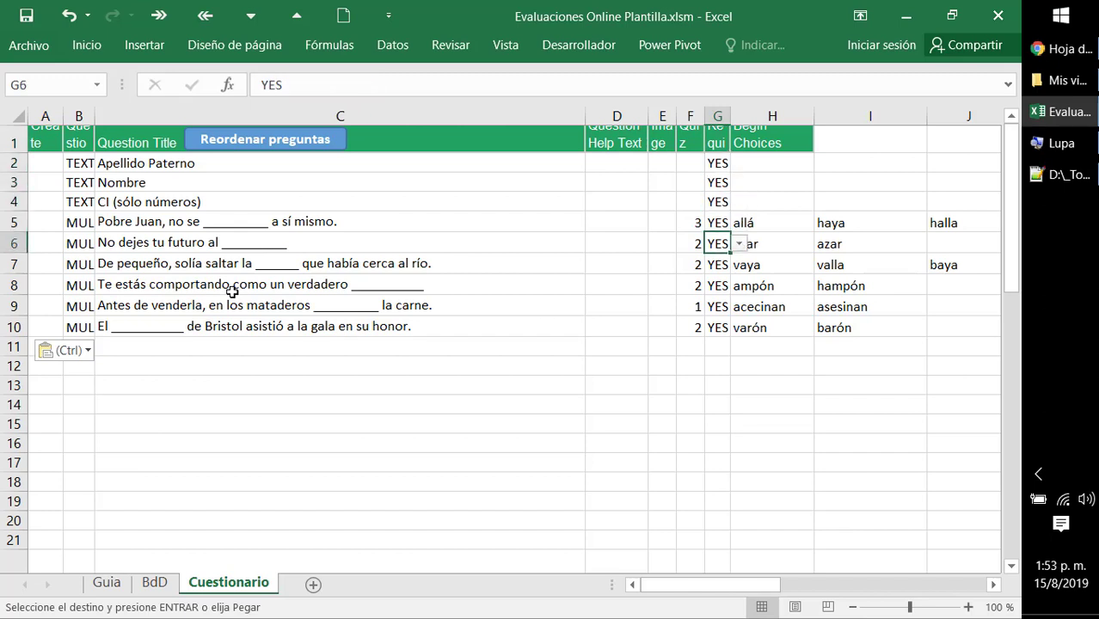
{"action": "key", "text": "Down"}
{"action": "key", "text": "Down"}
{"action": "key", "text": "Down"}
{"action": "key", "text": "Down"}
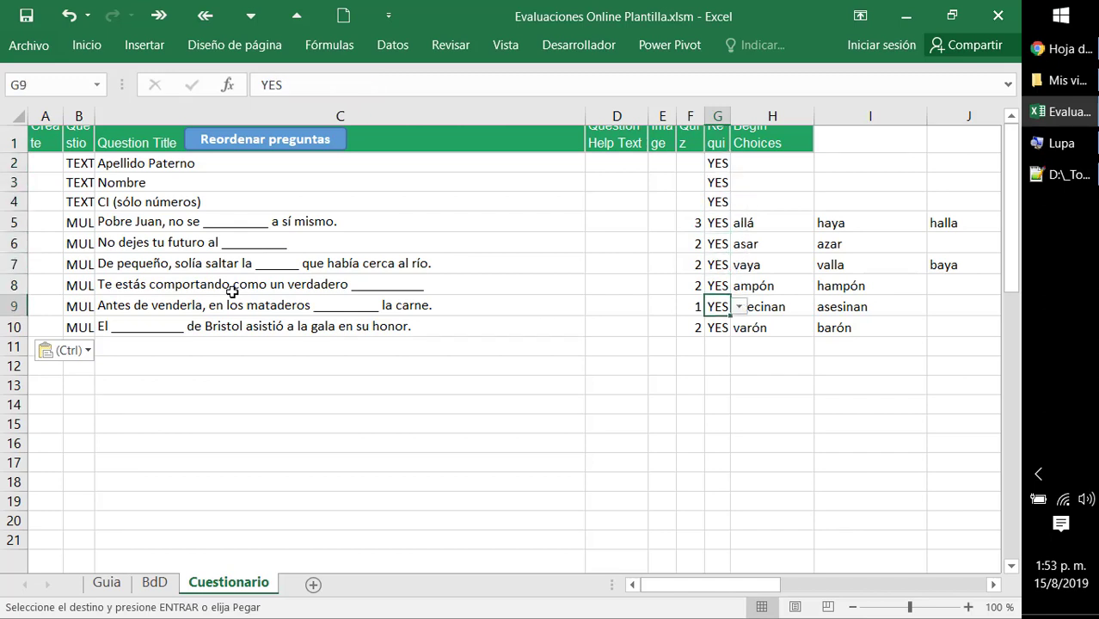
{"action": "key", "text": "Up"}
{"action": "key", "text": "Up"}
{"action": "key", "text": "Up"}
{"action": "key", "text": "Up"}
{"action": "key", "text": "Up"}
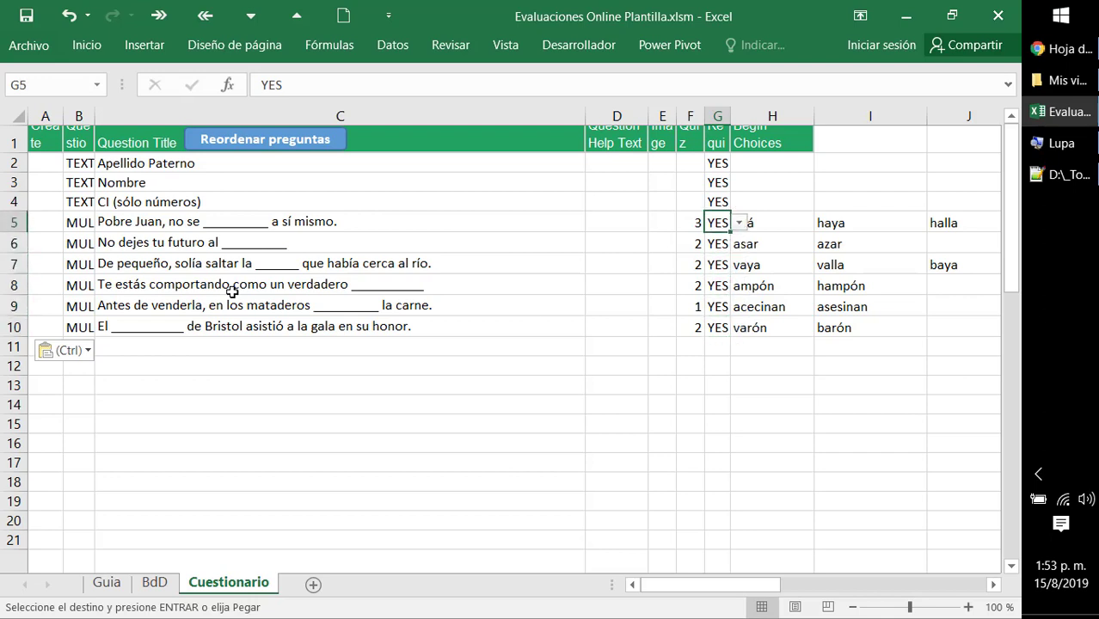
{"action": "key", "text": "Up"}
{"action": "key", "text": "Up"}
{"action": "key", "text": "Up"}
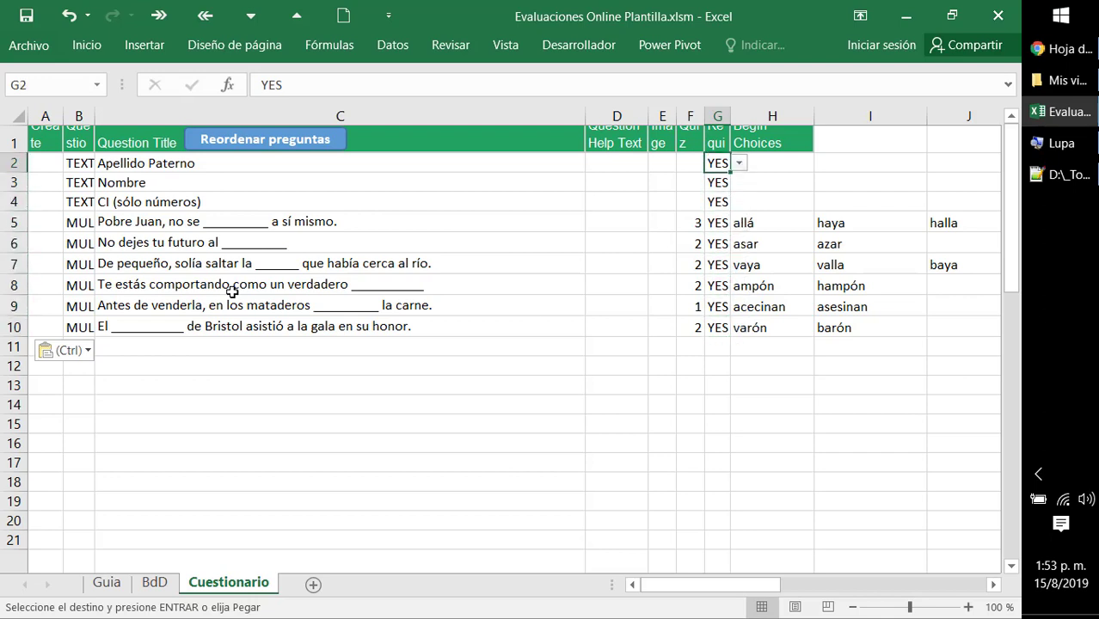
- Review the Begin Choices column from its header in H1 down to H10
{"action": "key", "text": "Right"}
{"action": "key", "text": "Up"}
{"action": "key", "text": "Down"}
{"action": "key", "text": "Down"}
{"action": "key", "text": "Down"}
{"action": "key", "text": "Down"}
{"action": "key", "text": "Down"}
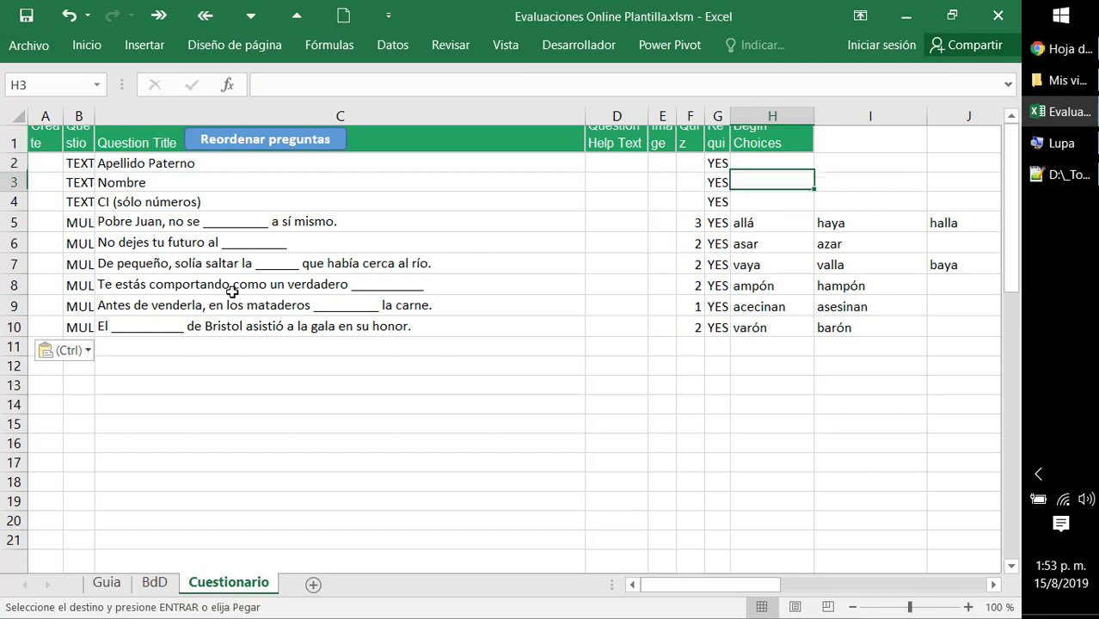
{"action": "key", "text": "Down"}
{"action": "key", "text": "Down"}
{"action": "key", "text": "Down"}
{"action": "key", "text": "Down"}
- Clear the stray random number from O11 and cancel the pending copy selection
{"action": "key", "text": "Right"}
{"action": "key", "text": "Right"}
{"action": "key", "text": "Right"}
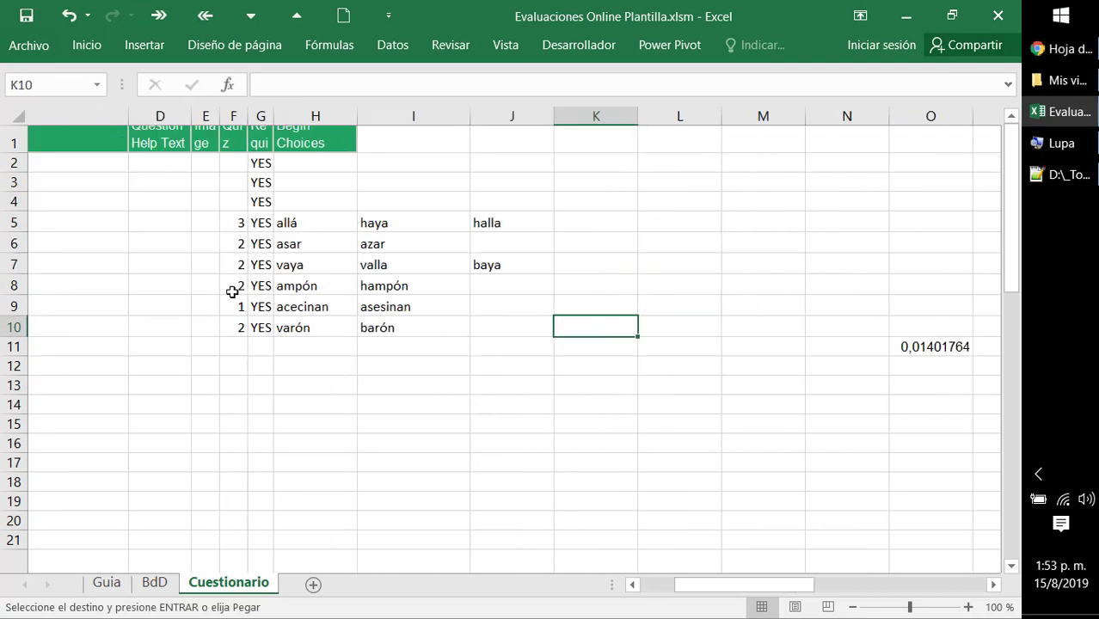
{"action": "key", "text": "Right"}
{"action": "key", "text": "Right"}
{"action": "key", "text": "Right"}
{"action": "key", "text": "Right"}
{"action": "key", "text": "Down"}
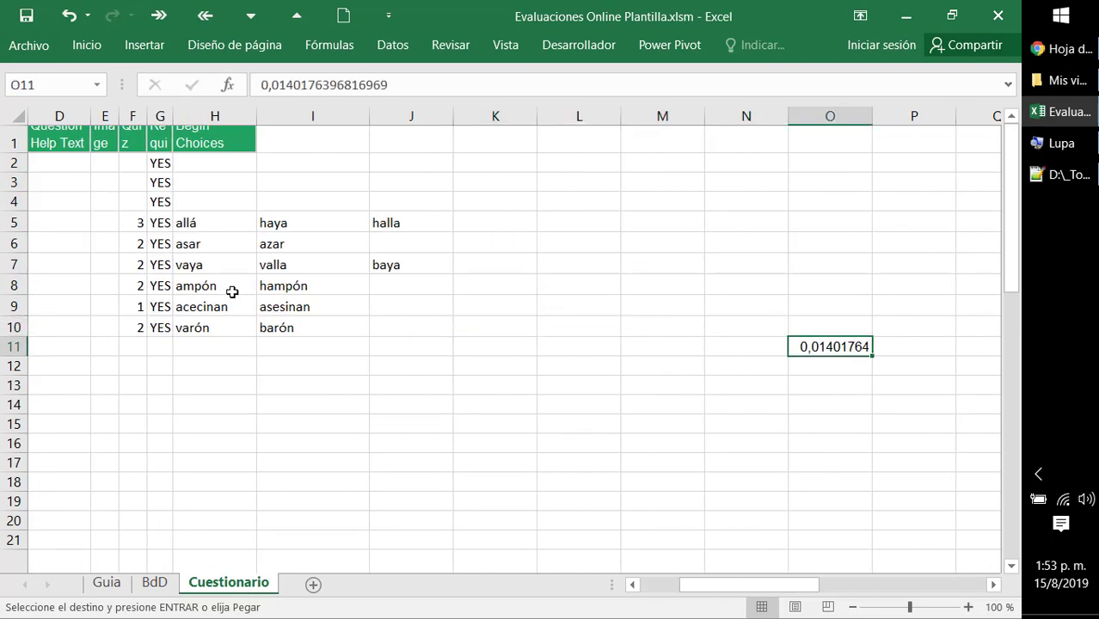
{"action": "key", "text": "Escape"}
- Inspect the answer choices in columns H to J, particularly those of the question in row 7
{"action": "key", "text": "Left"}
{"action": "key", "text": "Left"}
{"action": "key", "text": "Left"}
{"action": "key", "text": "Left"}
{"action": "key", "text": "Left"}
{"action": "key", "text": "Left"}
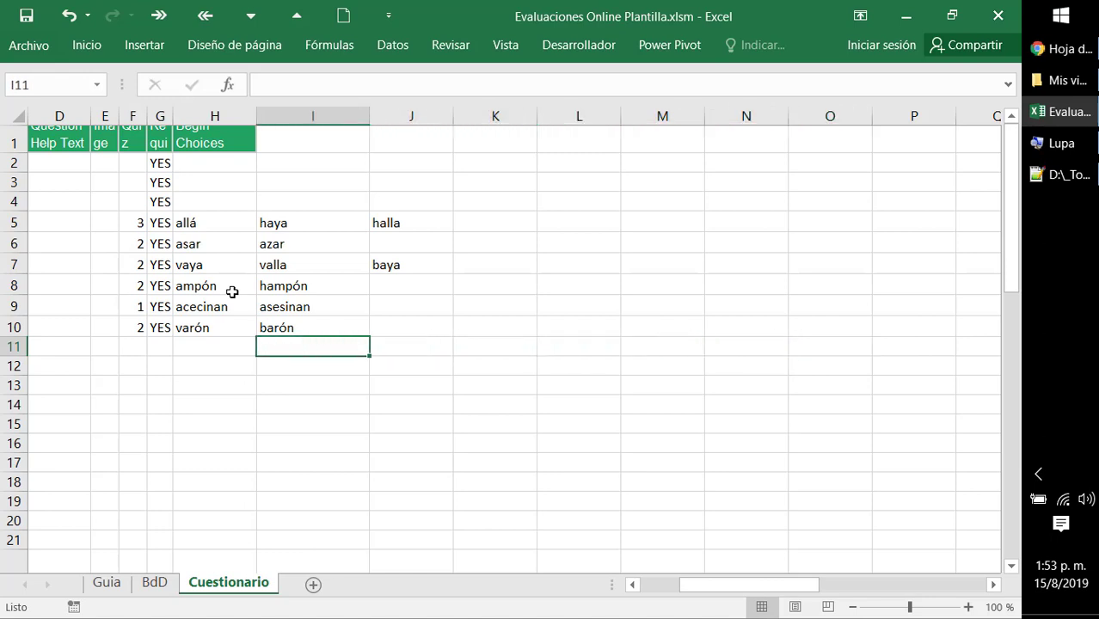
{"action": "key", "text": "Up"}
{"action": "key", "text": "Up"}
{"action": "key", "text": "Up"}
{"action": "key", "text": "Left"}
{"action": "key", "text": "Up"}
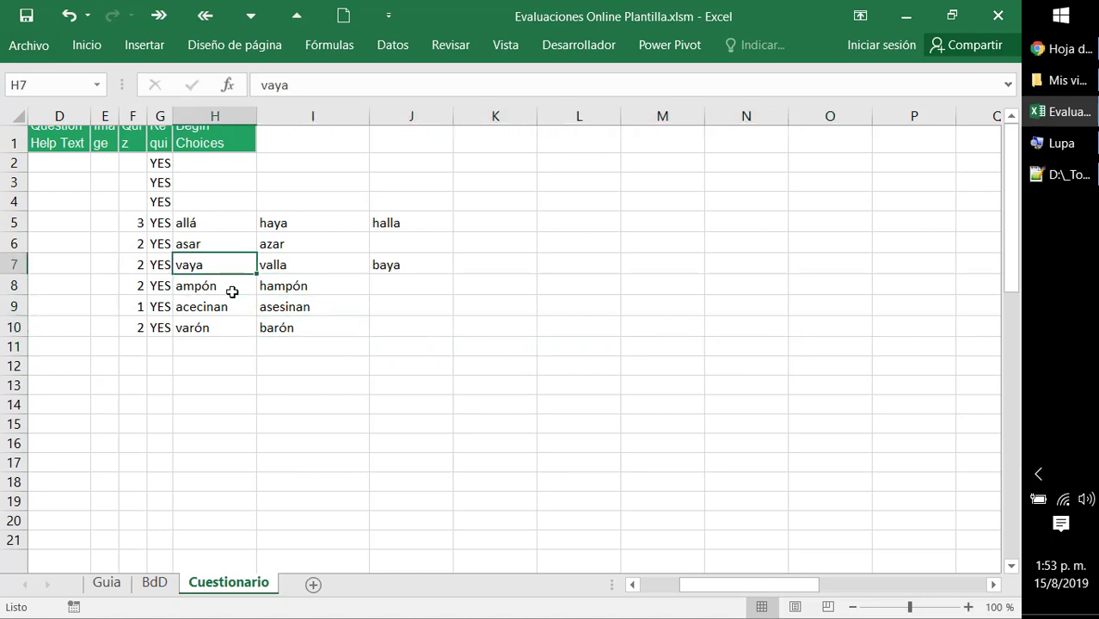
{"action": "key", "text": "Right"}
{"action": "key", "text": "Right"}
{"action": "key", "text": "Right"}
{"action": "key", "text": "Left"}
{"action": "key", "text": "Left"}
- Copy the questionnaire range B2:J10 from the Cuestionario sheet
{"action": "key", "text": "Home"}
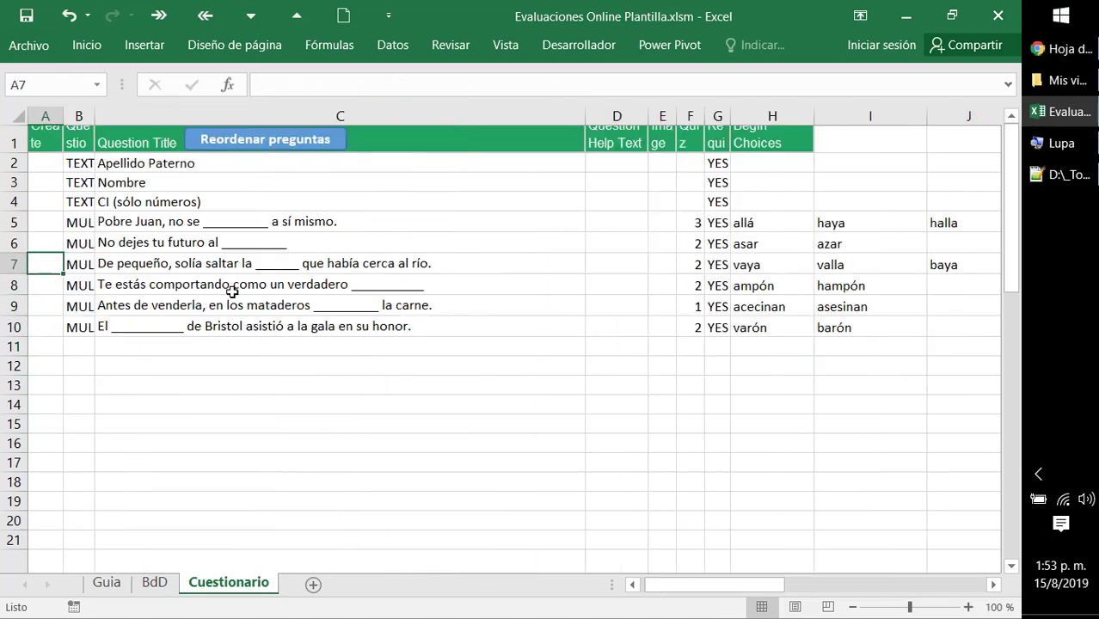
{"action": "key", "text": "Right"}
{"action": "key", "text": "Right"}
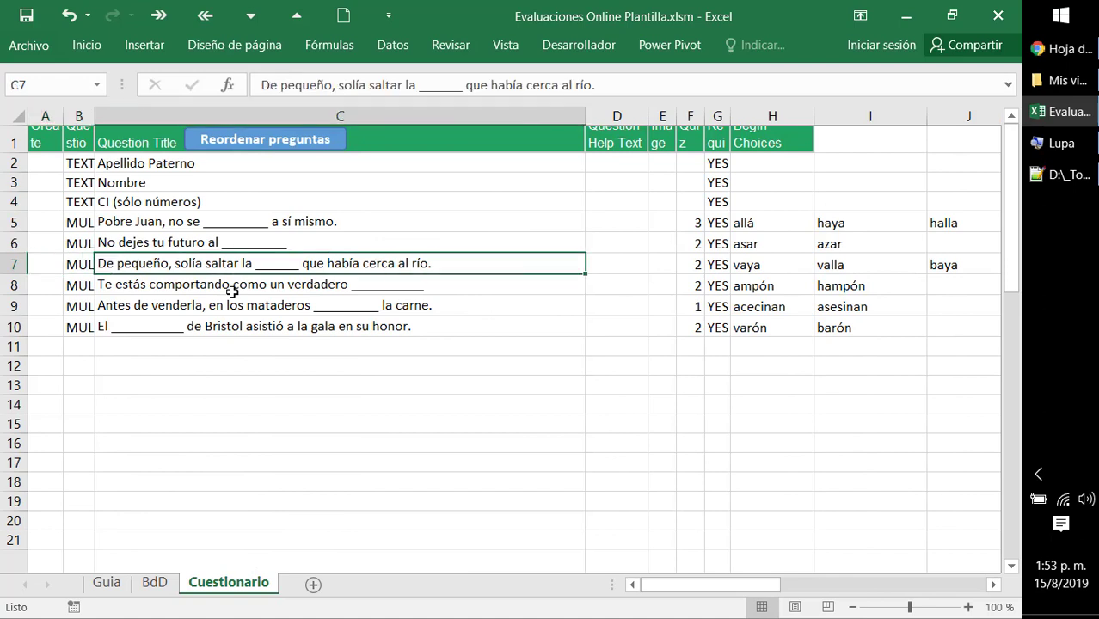
{"action": "key", "text": "Left"}
{"action": "key", "text": "Down"}
{"action": "key", "text": "Down"}
{"action": "key", "text": "Down"}
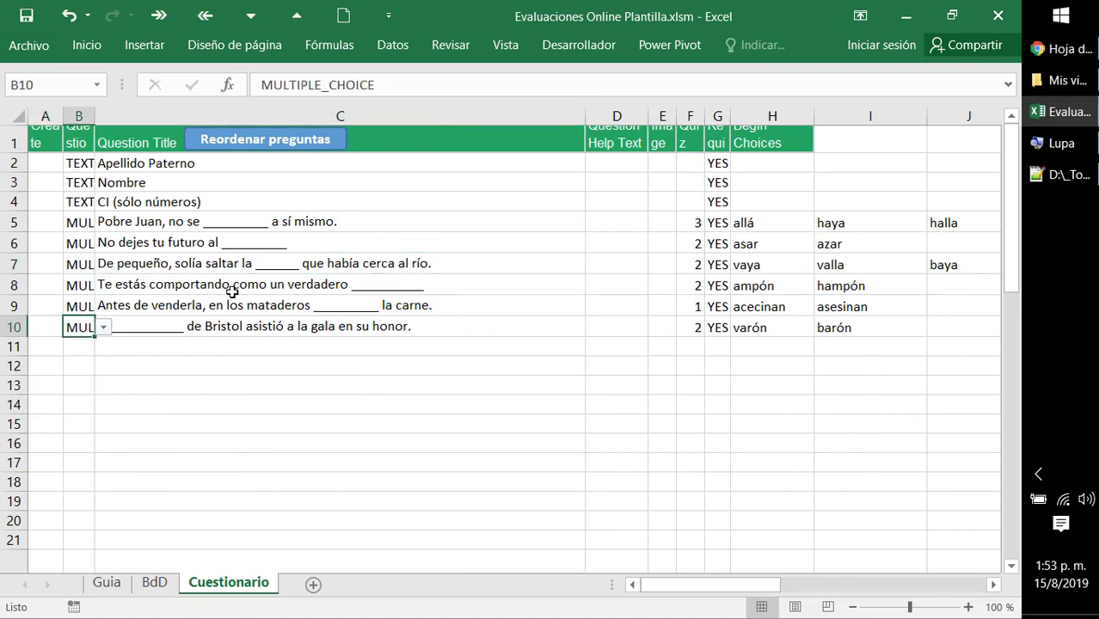
{"action": "key", "text": "shift+Right"}
{"action": "key", "text": "shift+Right"}
{"action": "key", "text": "shift+Right"}
{"action": "key", "text": "shift+Right"}
{"action": "key", "text": "shift+Right"}
{"action": "key", "text": "shift+Right"}
{"action": "key", "text": "shift+Right"}
{"action": "key", "text": "shift+Right"}
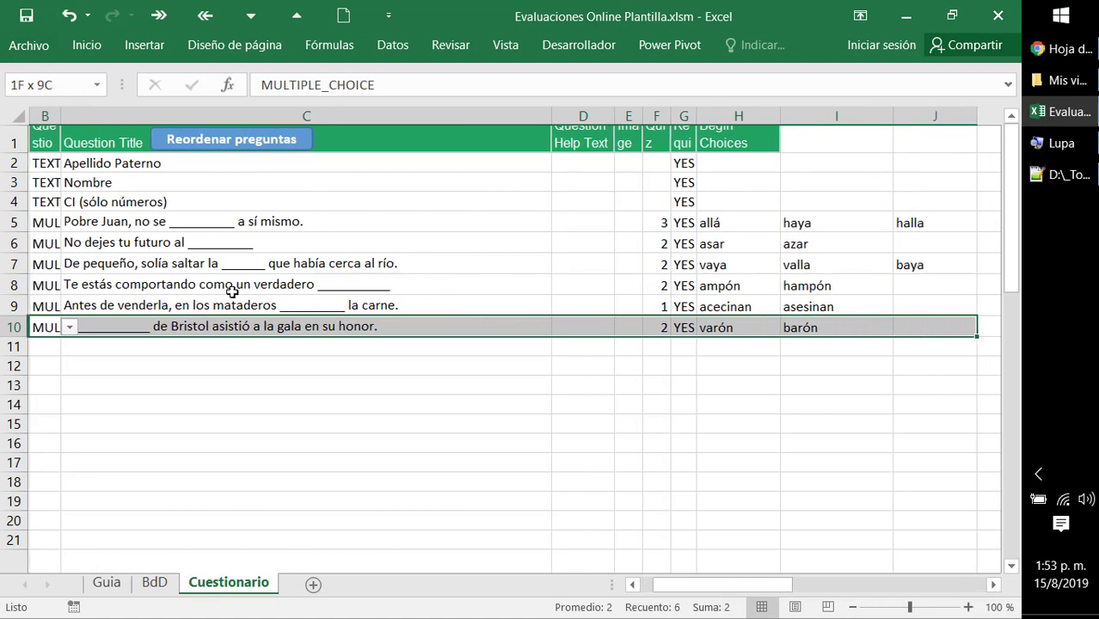
{"action": "key", "text": "shift+Up"}
{"action": "key", "text": "shift+Up"}
{"action": "key", "text": "shift+Up"}
{"action": "key", "text": "shift+Up"}
{"action": "key", "text": "shift+Up"}
{"action": "key", "text": "shift+Up"}
{"action": "key", "text": "shift+Up"}
{"action": "key", "text": "shift+Up"}
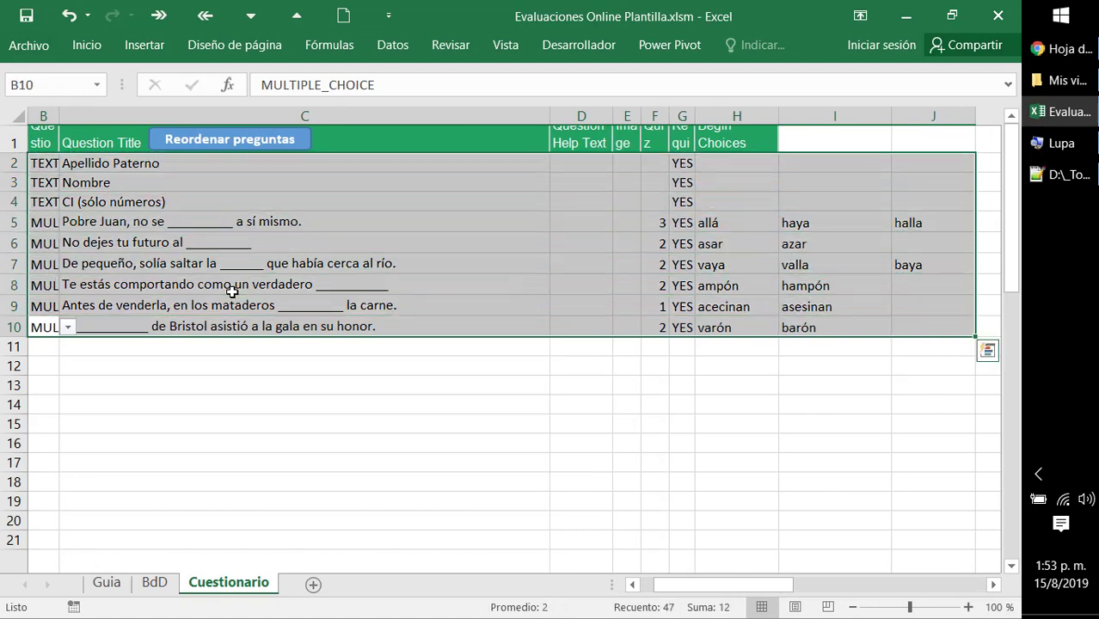
{"action": "key", "text": "ctrl+c"}
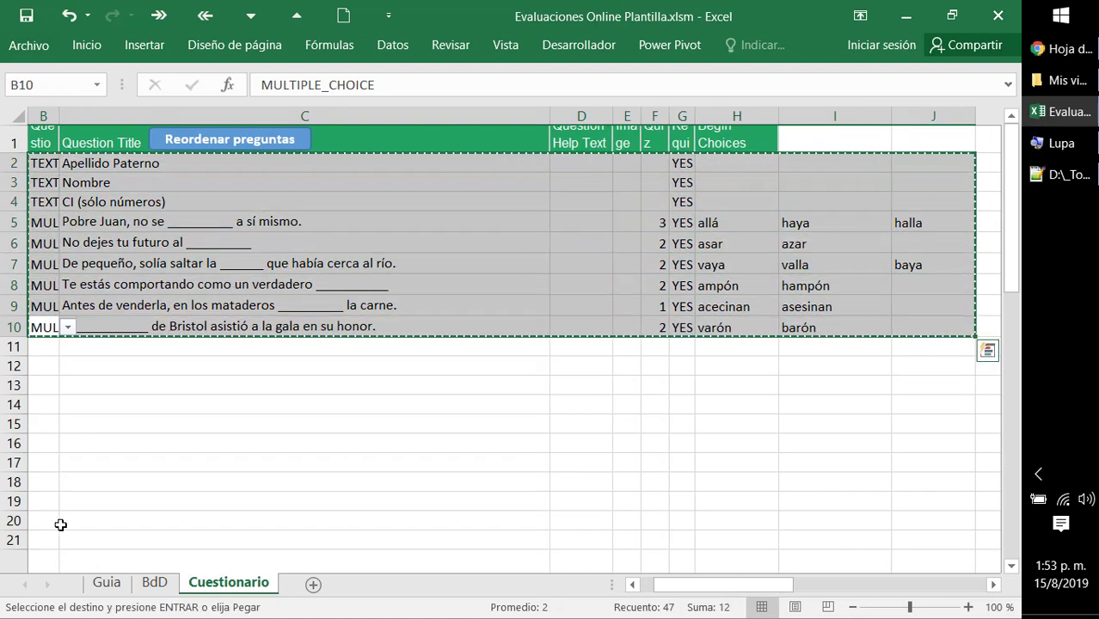
- Compare the Question Type header in B1 of the Excel questionnaire with column B of the Google Sheets FormCreator template
{"action": "left_click", "coordinate": [1061, 49]}
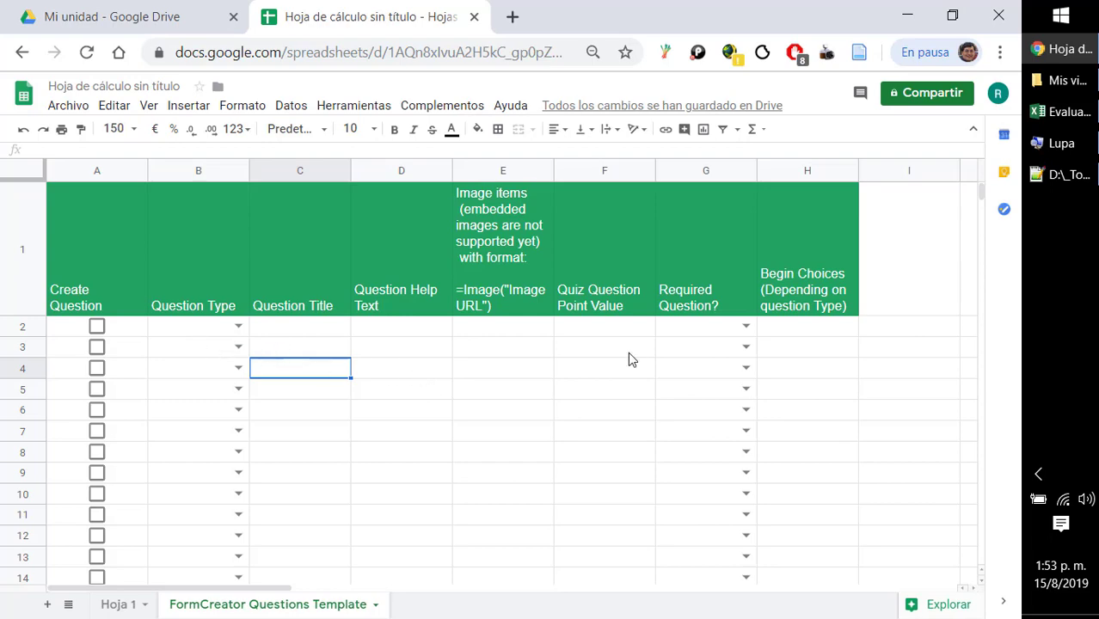
{"action": "left_click", "coordinate": [1061, 112]}
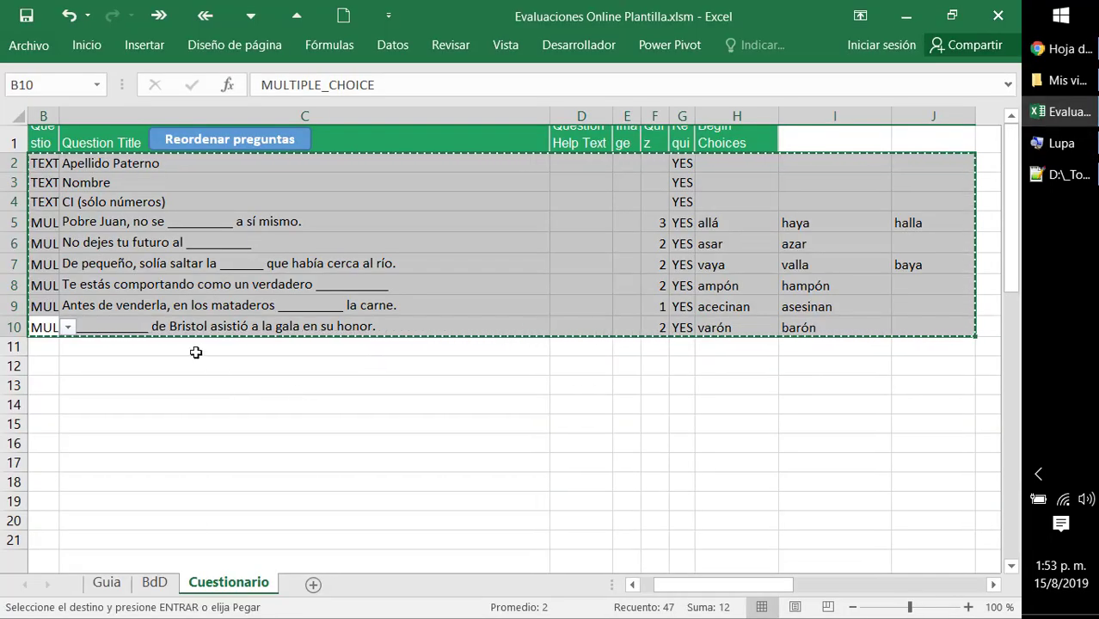
{"action": "left_click", "coordinate": [634, 585]}
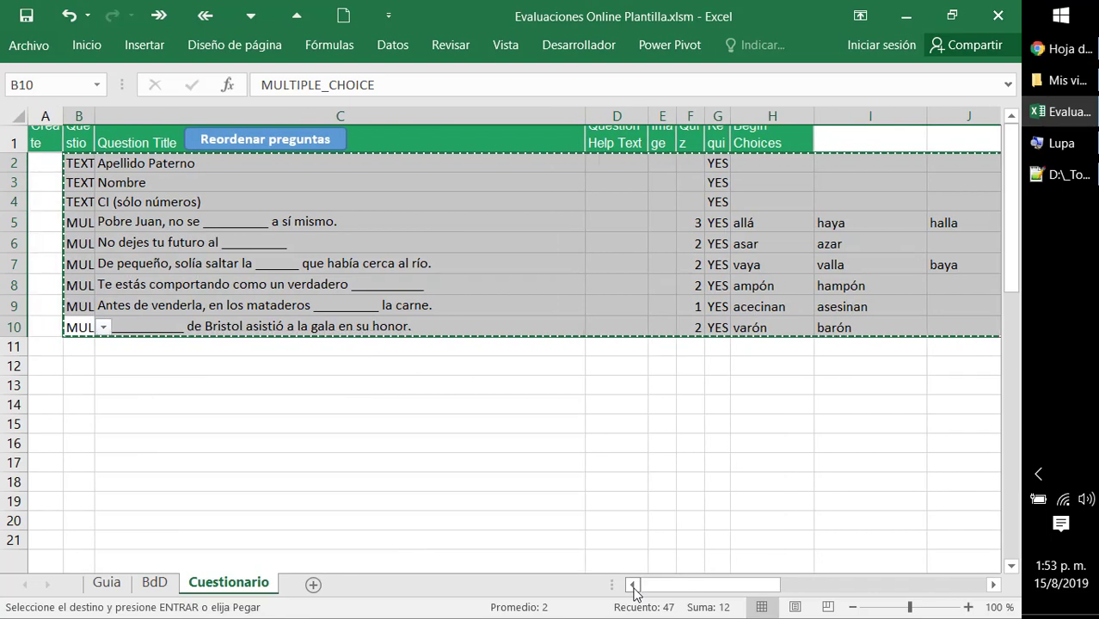
{"action": "left_click", "coordinate": [76, 142]}
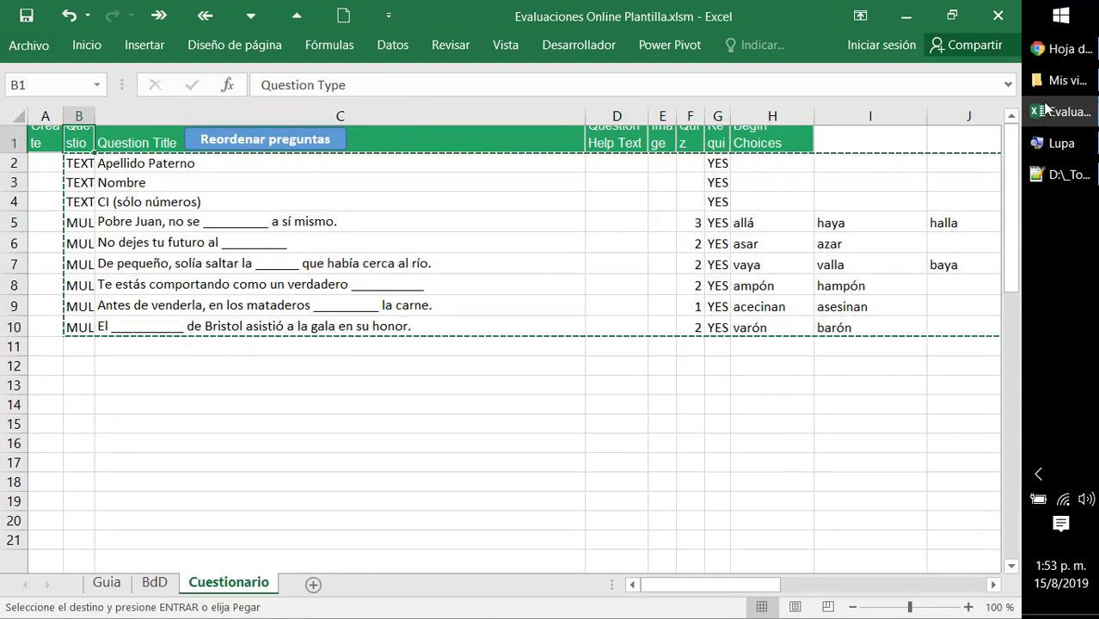
{"action": "left_click", "coordinate": [1047, 47]}
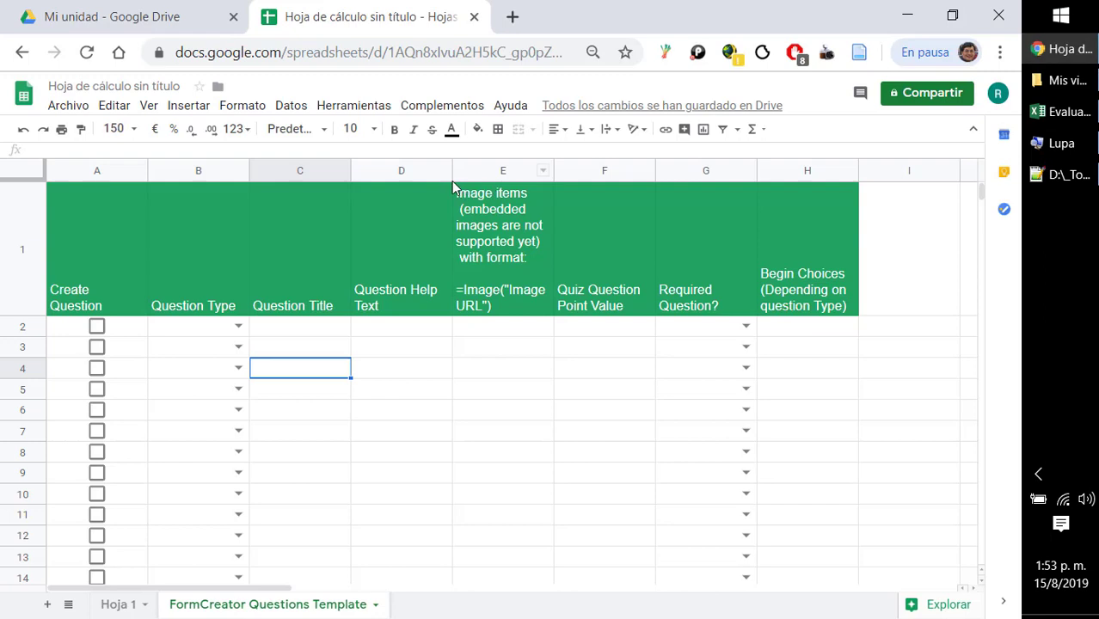
{"action": "left_click", "coordinate": [205, 279]}
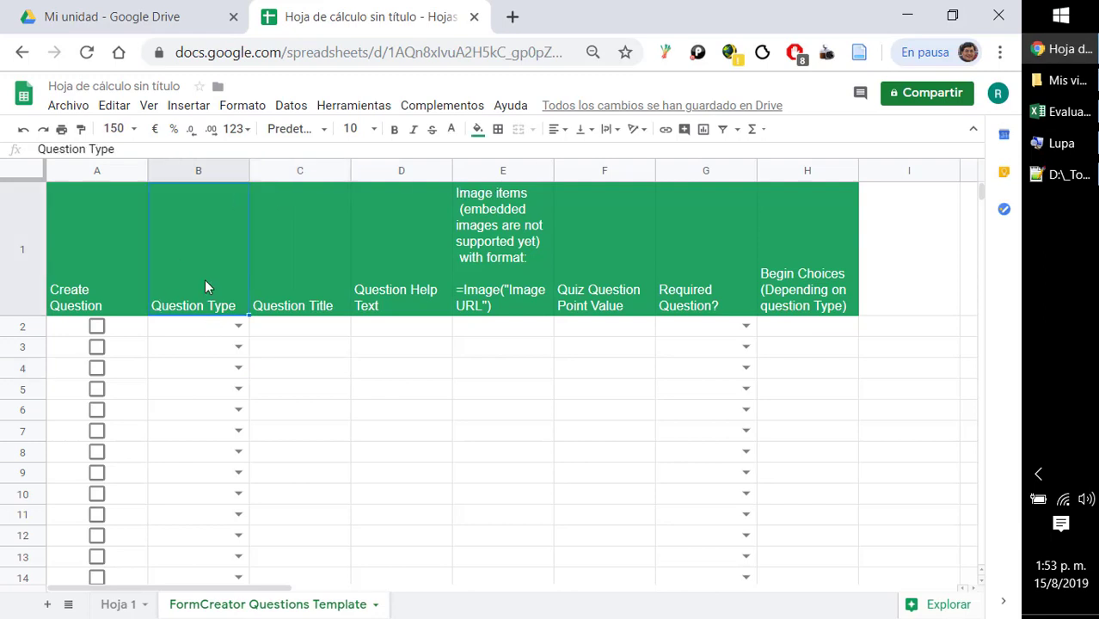
{"action": "left_click", "coordinate": [198, 173]}
- Paste the copied questionnaire rows into the FormCreator Questions Template sheet starting at cell B2
{"action": "left_click", "coordinate": [201, 346]}
{"action": "left_click", "coordinate": [203, 332]}
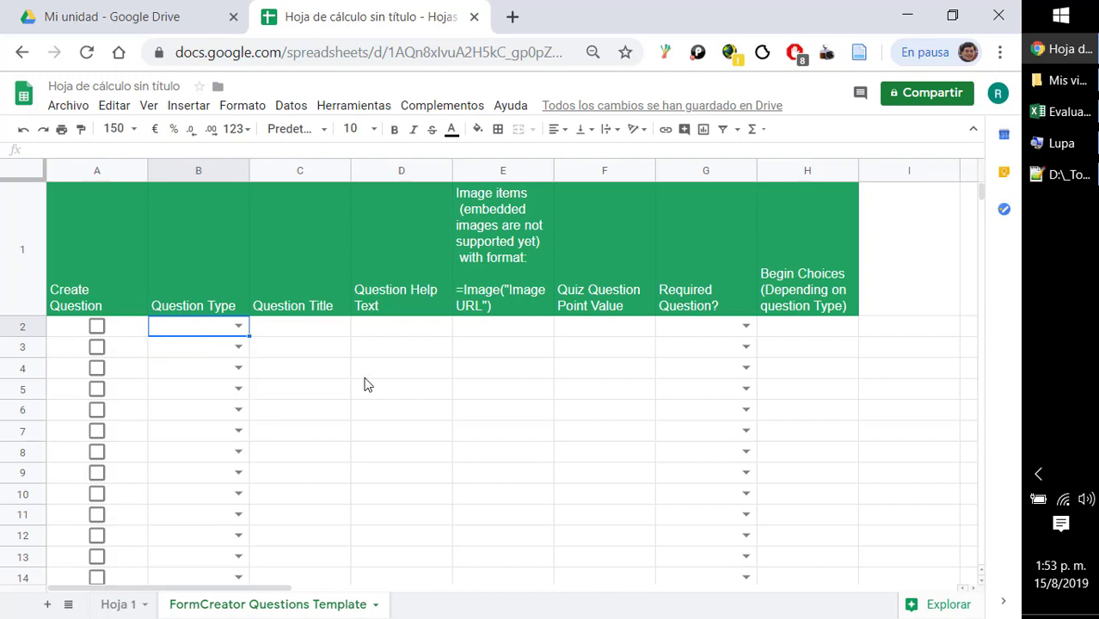
{"action": "key", "text": "ctrl+v"}
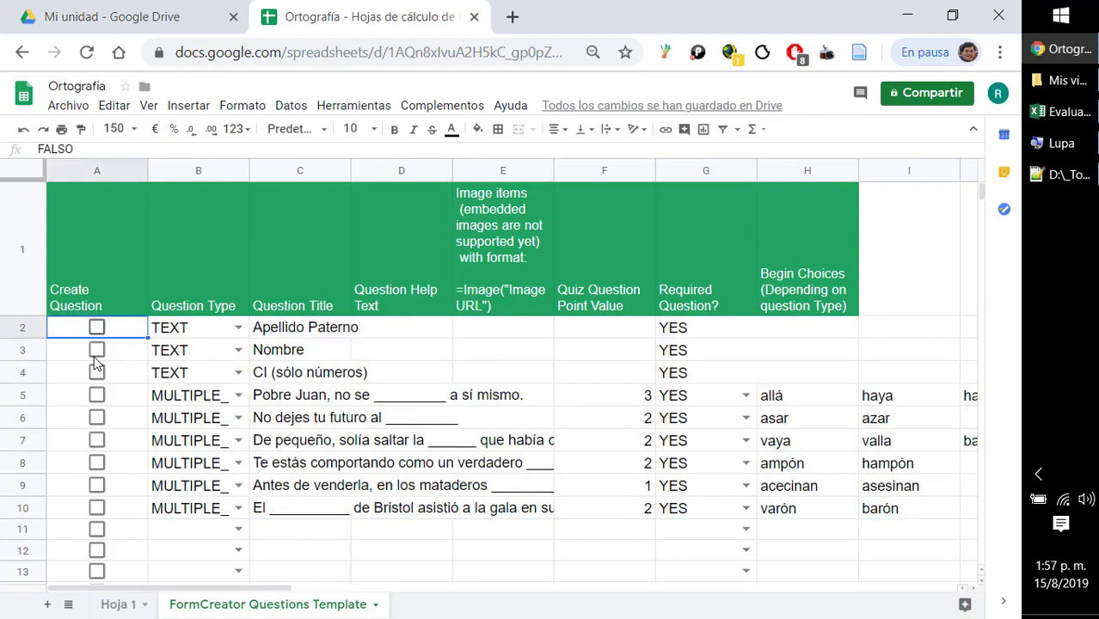
- Tick the Create Question checkboxes for all the questionnaire rows, A2 to A10
{"action": "left_click", "coordinate": [96, 327]}
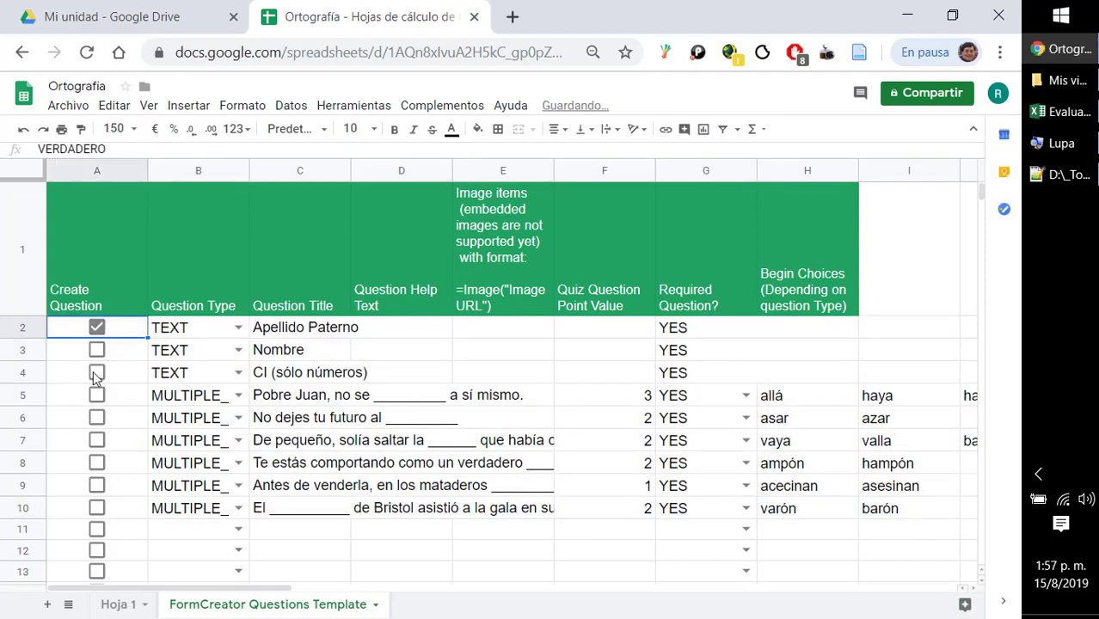
{"action": "left_click", "coordinate": [96, 351]}
{"action": "left_click", "coordinate": [97, 372]}
{"action": "left_click", "coordinate": [97, 396]}
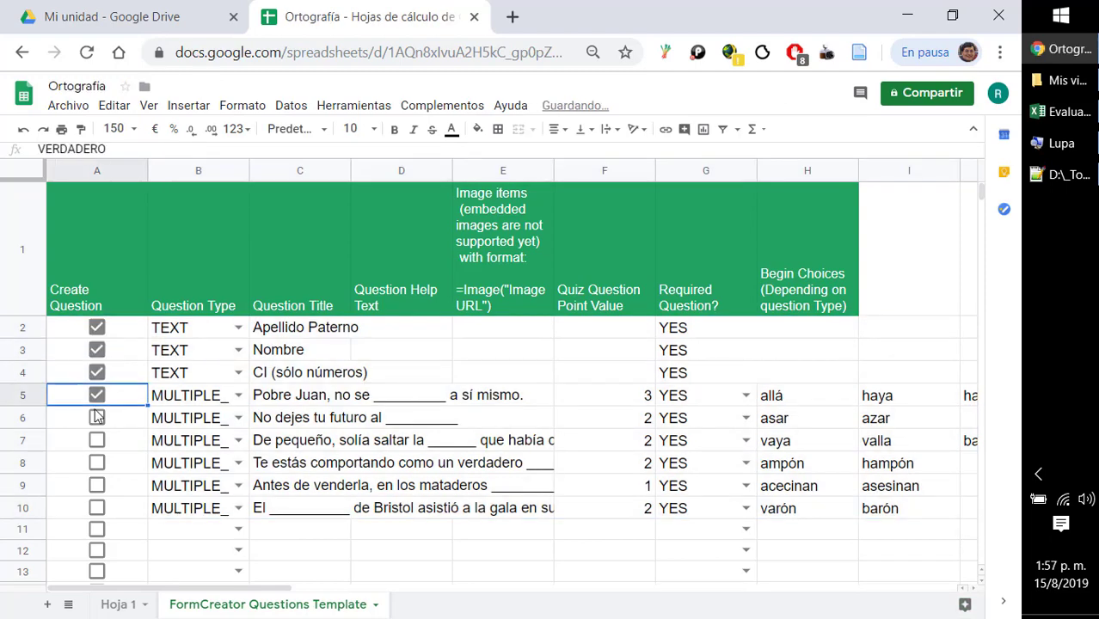
{"action": "left_click", "coordinate": [96, 418]}
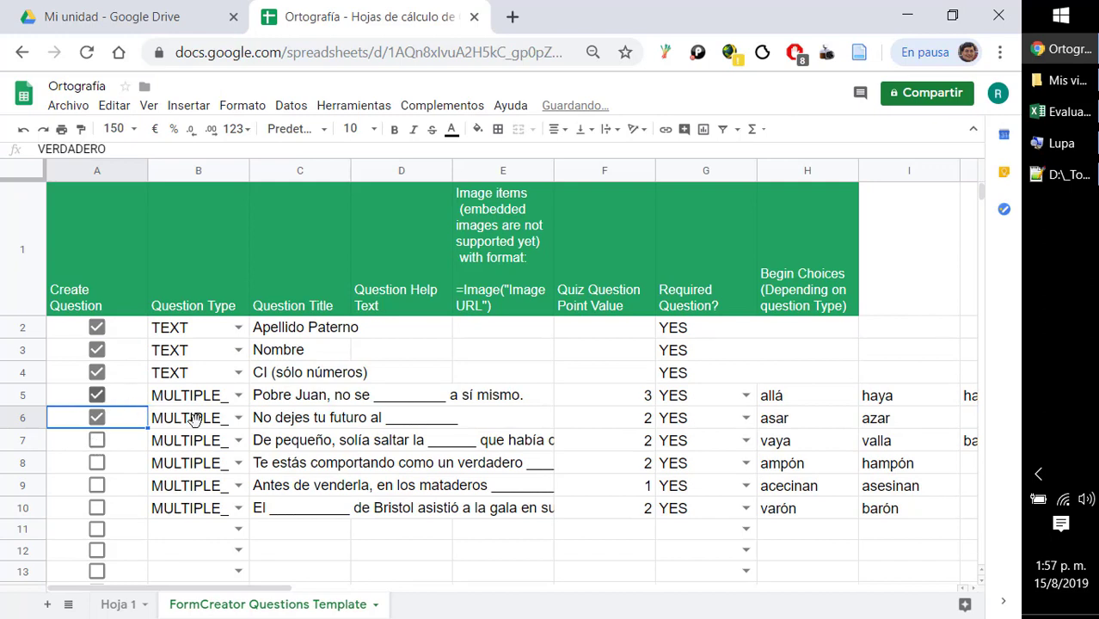
{"action": "key", "text": "Down"}
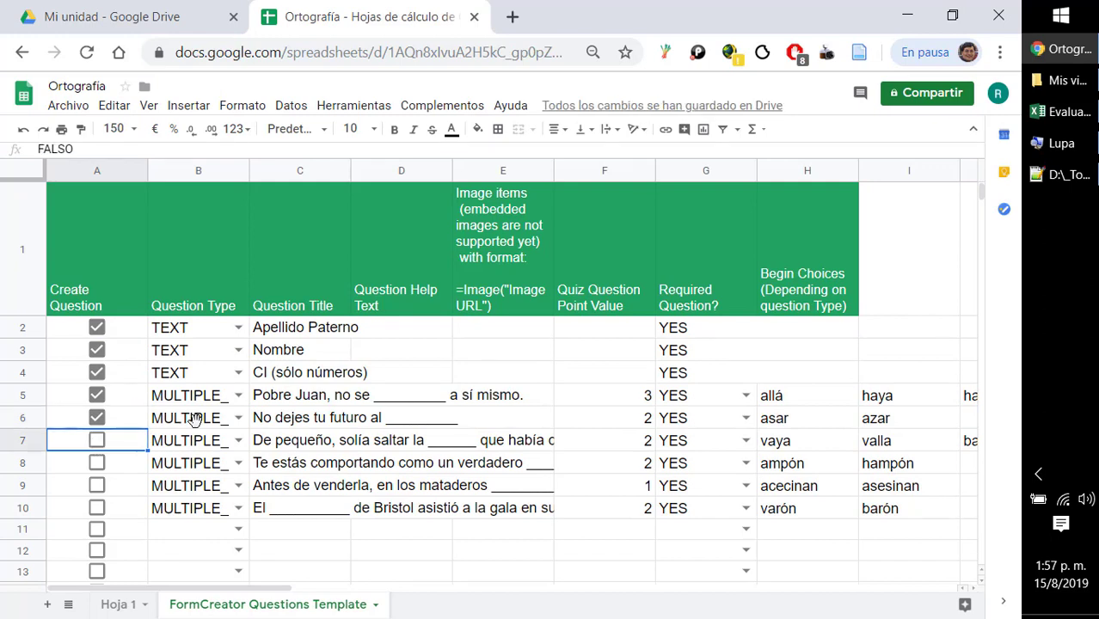
{"action": "key", "text": "space"}
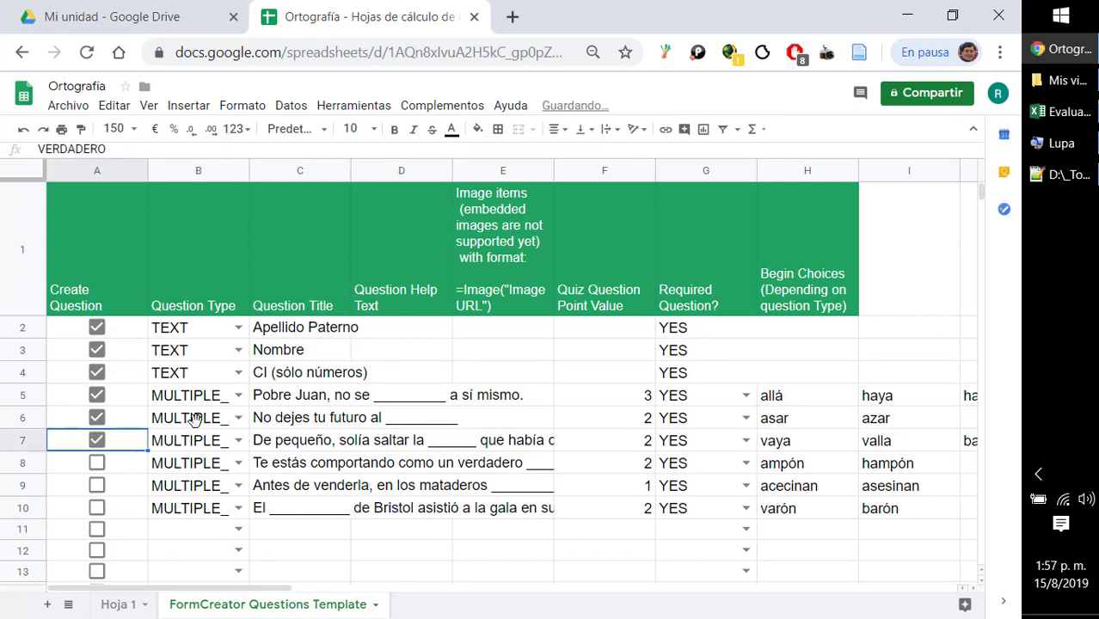
{"action": "key", "text": "Down"}
{"action": "key", "text": "space"}
{"action": "key", "text": "Down"}
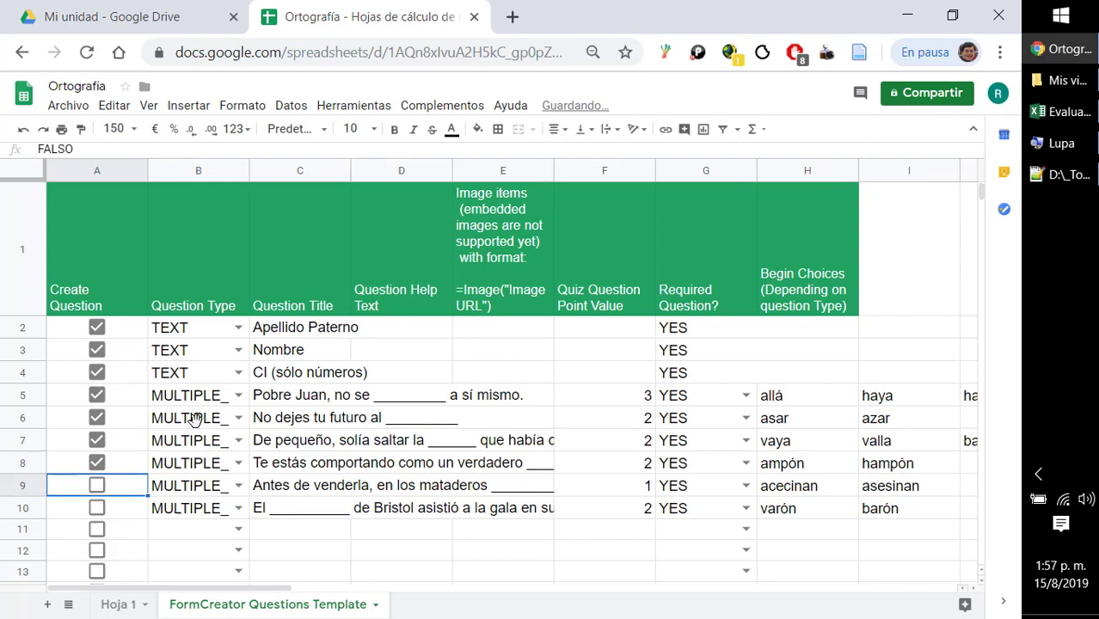
{"action": "key", "text": "space"}
{"action": "key", "text": "Down"}
{"action": "key", "text": "space"}
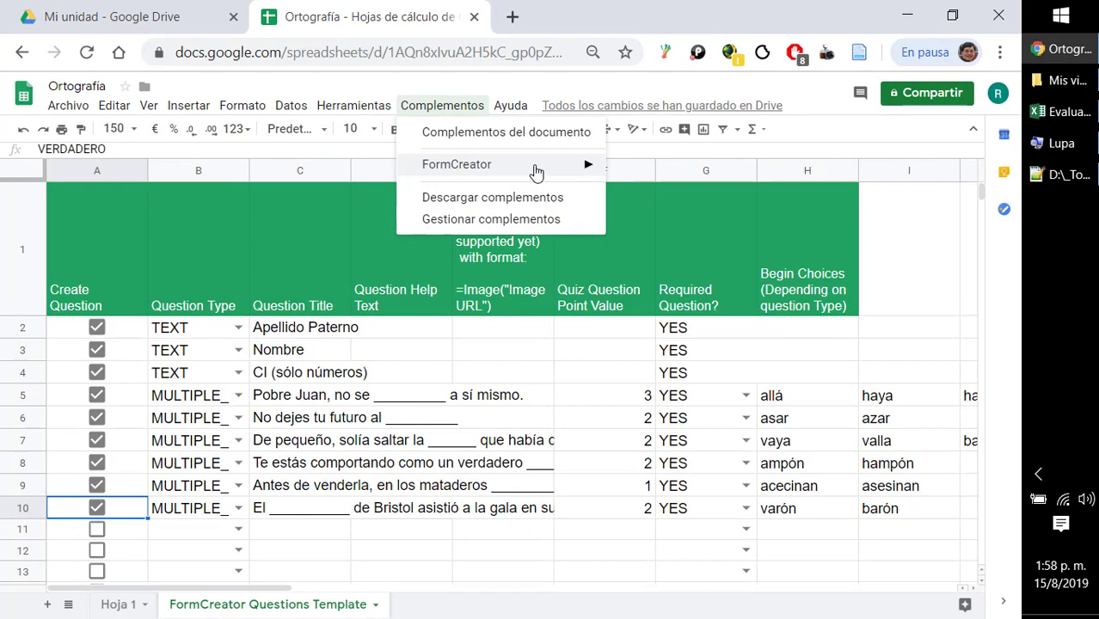
- Start FormCreator's Create Form command and choose FormCreator Questions Template as the questions sheet
{"action": "mouse_move", "coordinate": [540, 166]}
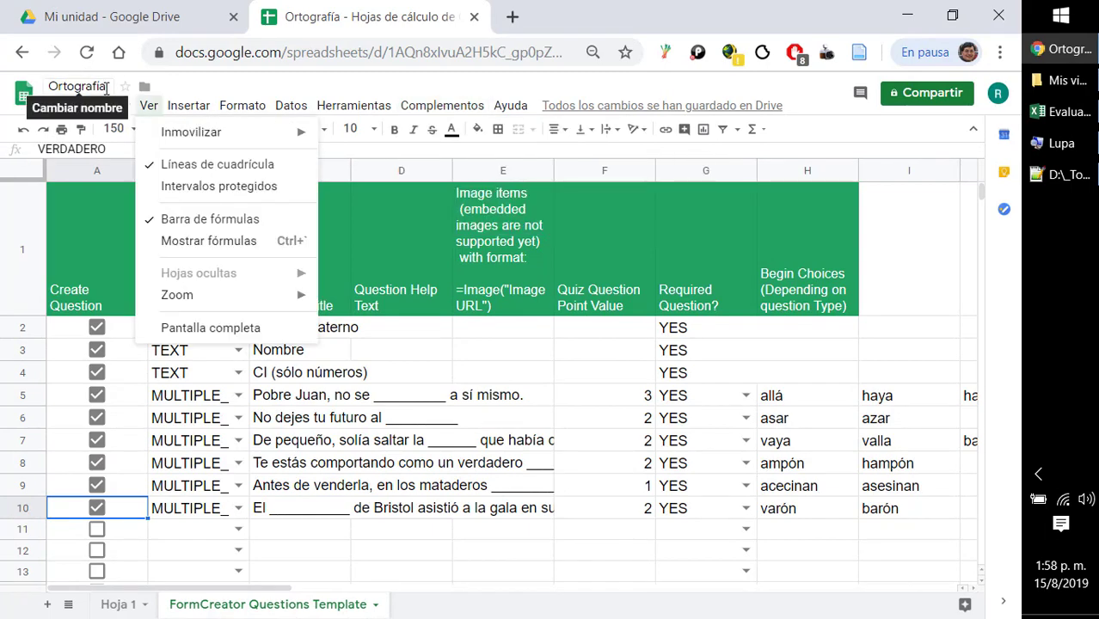
{"action": "left_click", "coordinate": [106, 83]}
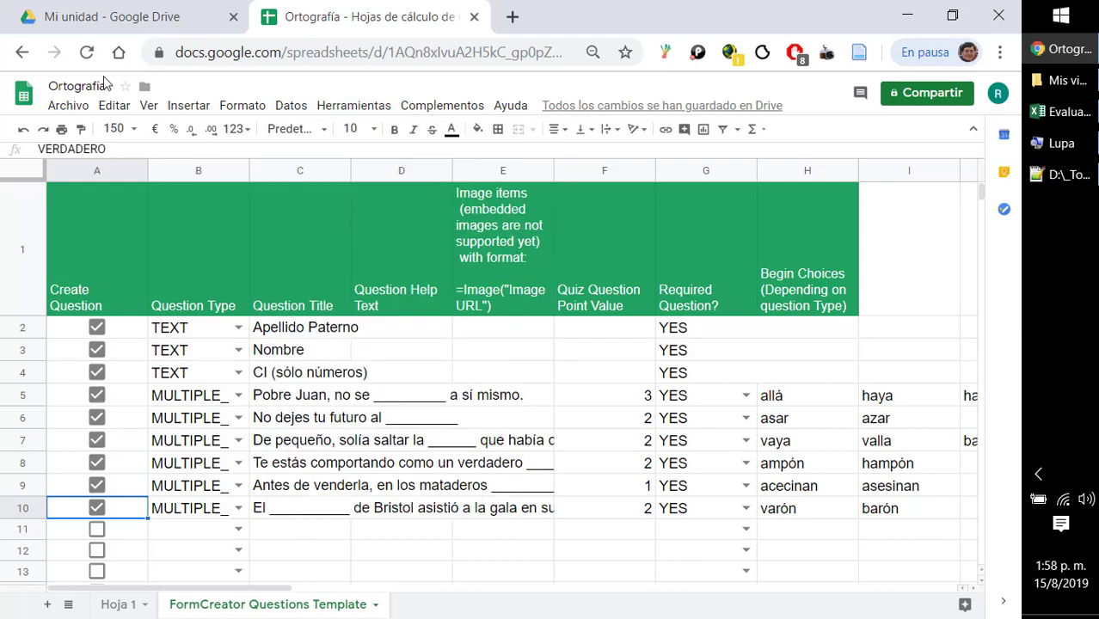
{"action": "left_click", "coordinate": [443, 107]}
{"action": "mouse_move", "coordinate": [487, 167]}
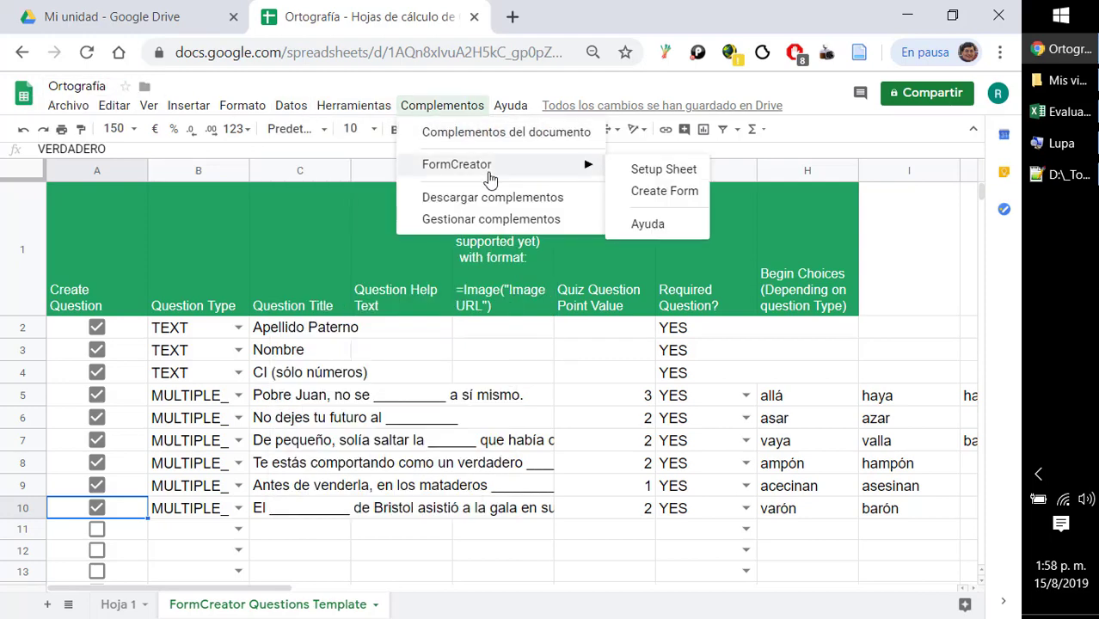
{"action": "left_click", "coordinate": [647, 199]}
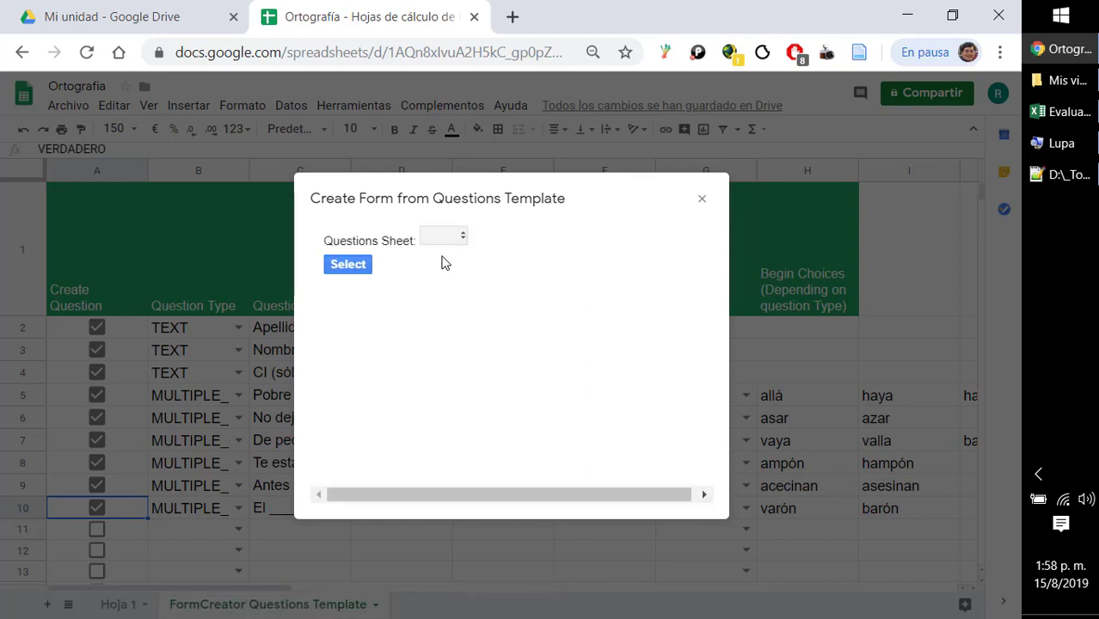
{"action": "left_click", "coordinate": [436, 242]}
{"action": "left_click", "coordinate": [449, 266]}
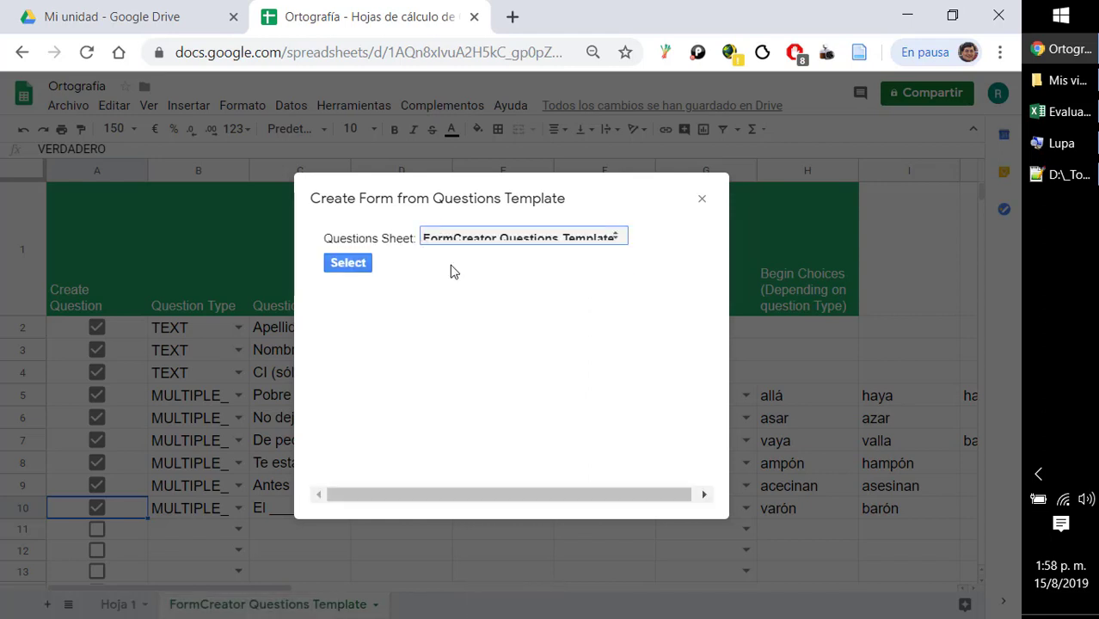
{"action": "left_click", "coordinate": [347, 263]}
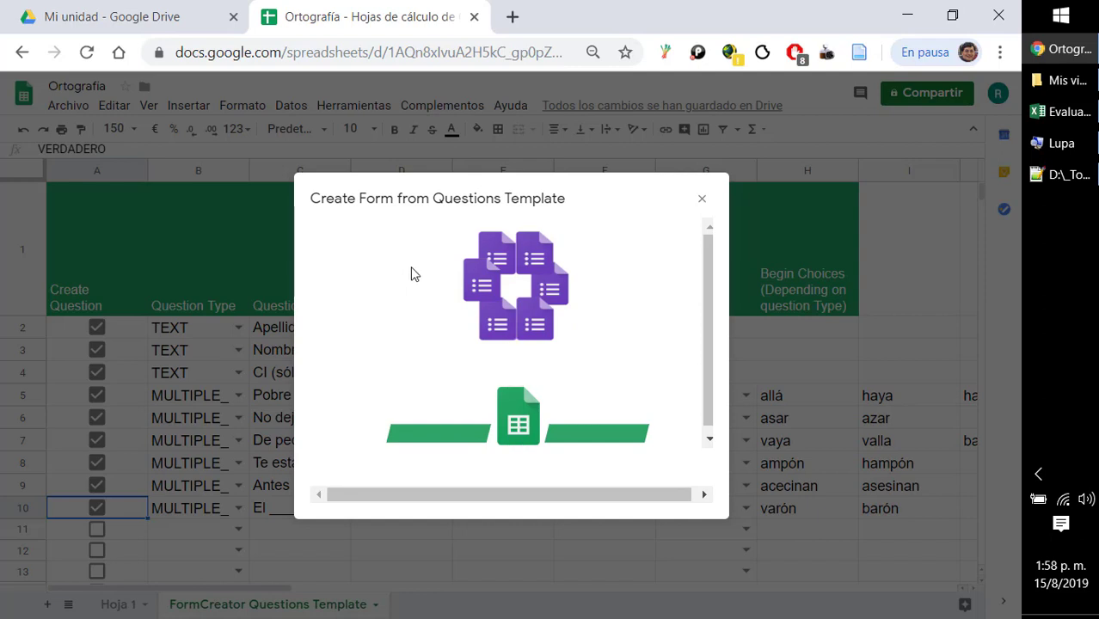
- Title the new form Ortografía and create it from the questions template
{"action": "left_click", "coordinate": [400, 246]}
{"action": "key", "text": "ctrl+v"}
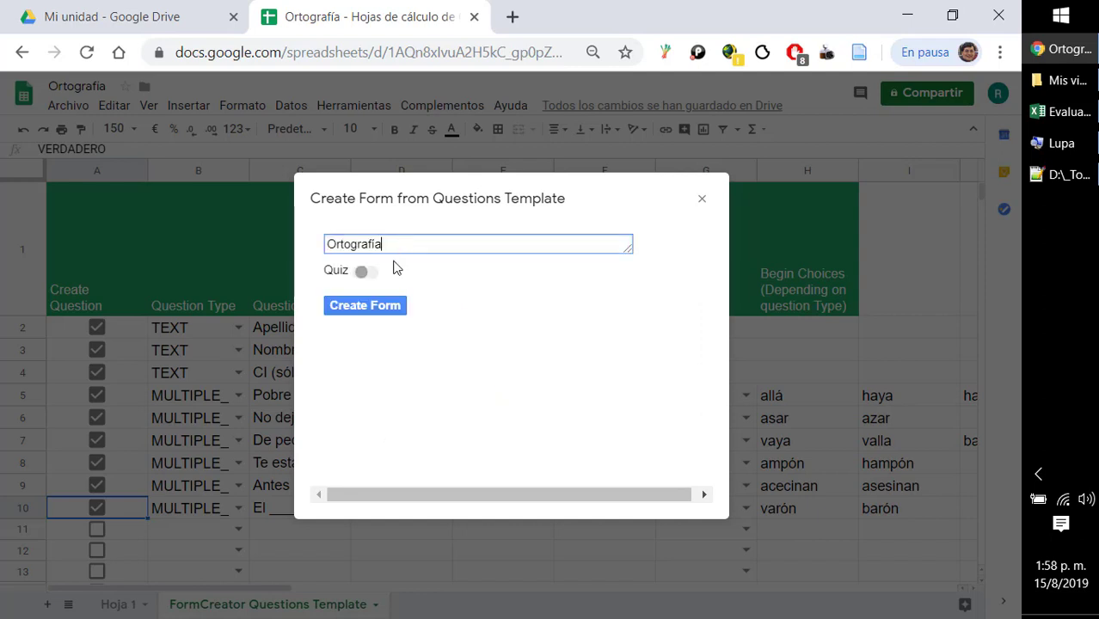
{"action": "left_click", "coordinate": [356, 308]}
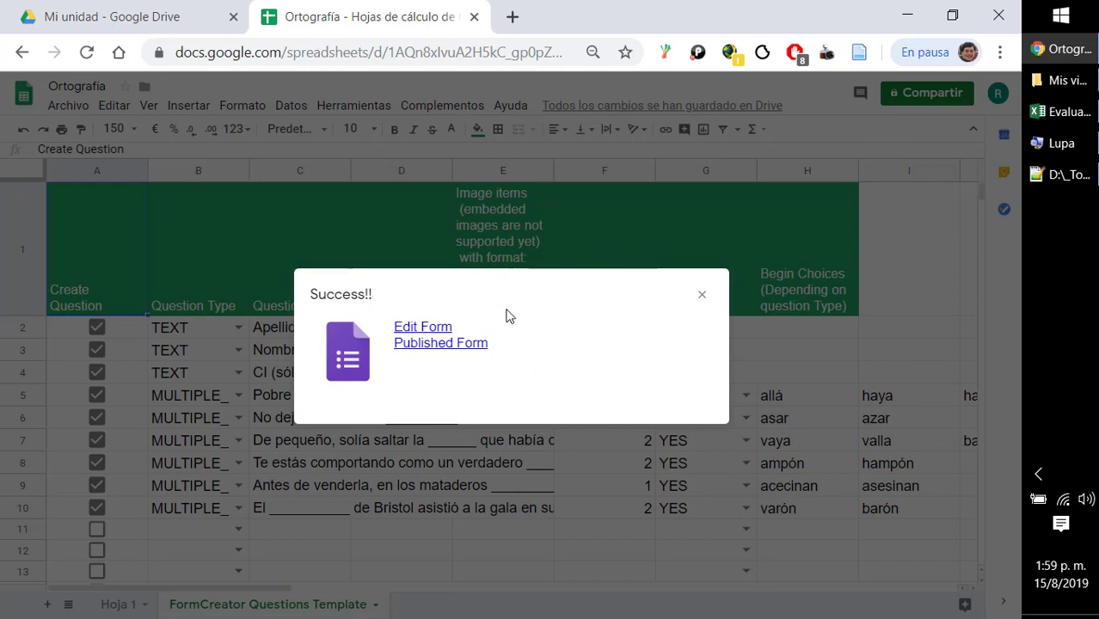
- Open the generated Ortografía form for editing and review its text fields and multiple-choice questions
{"action": "left_click", "coordinate": [434, 332]}
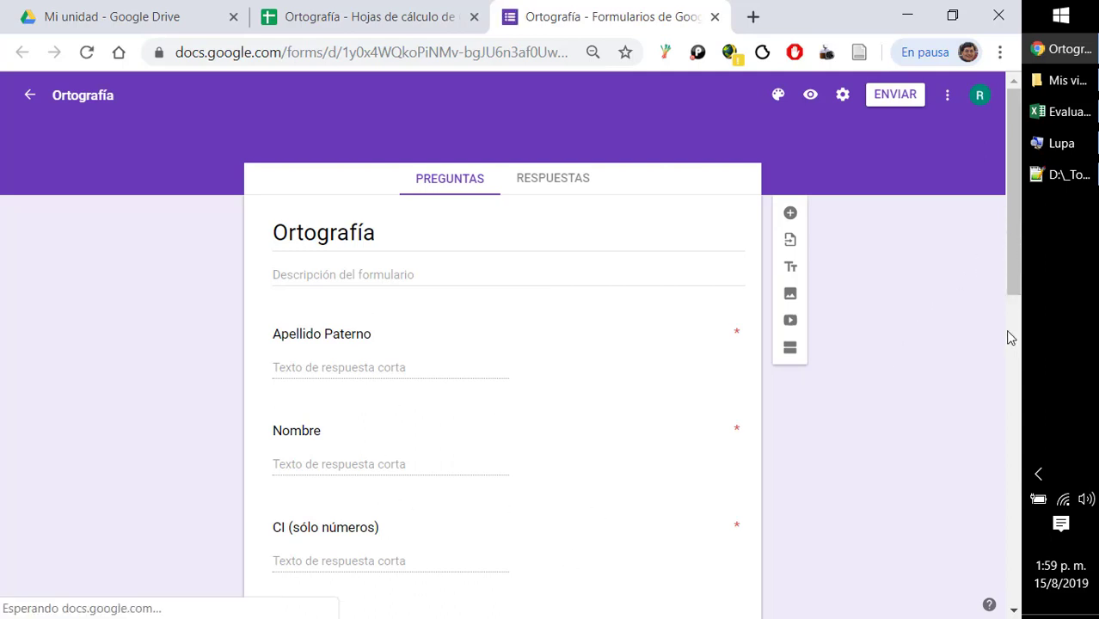
{"action": "scroll", "coordinate": [972, 344], "scroll_direction": "down", "scroll_amount": 4}
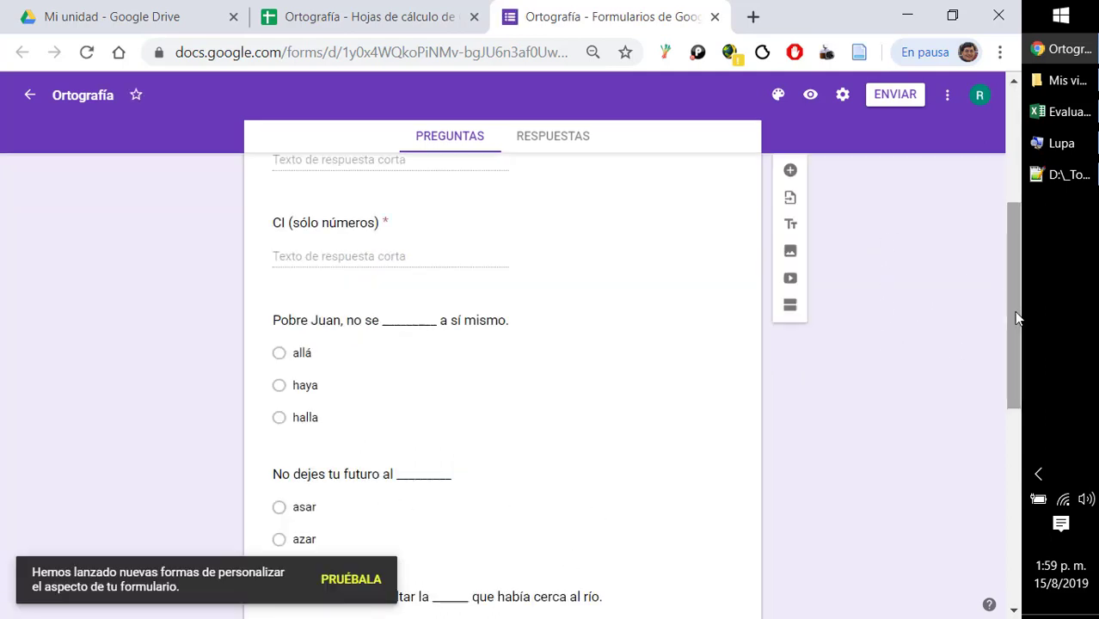
{"action": "left_click_drag", "start_coordinate": [1017, 319], "coordinate": [1017, 129]}
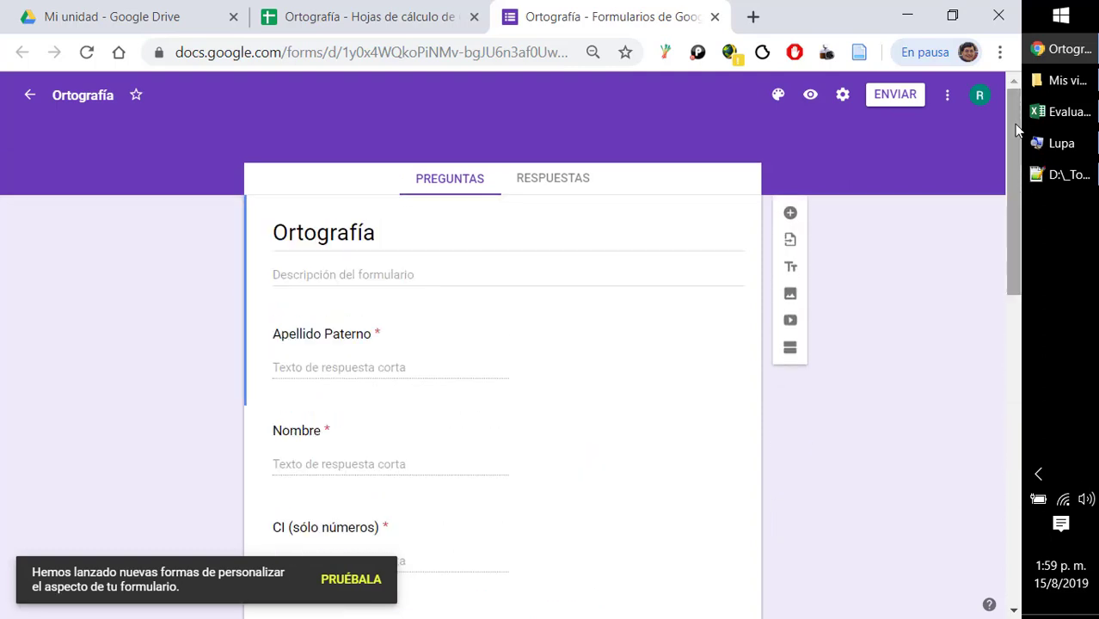
- Return to the Ortografía spreadsheet, dismiss the form creation dialog and check the Required Question? column
{"action": "left_click", "coordinate": [380, 18]}
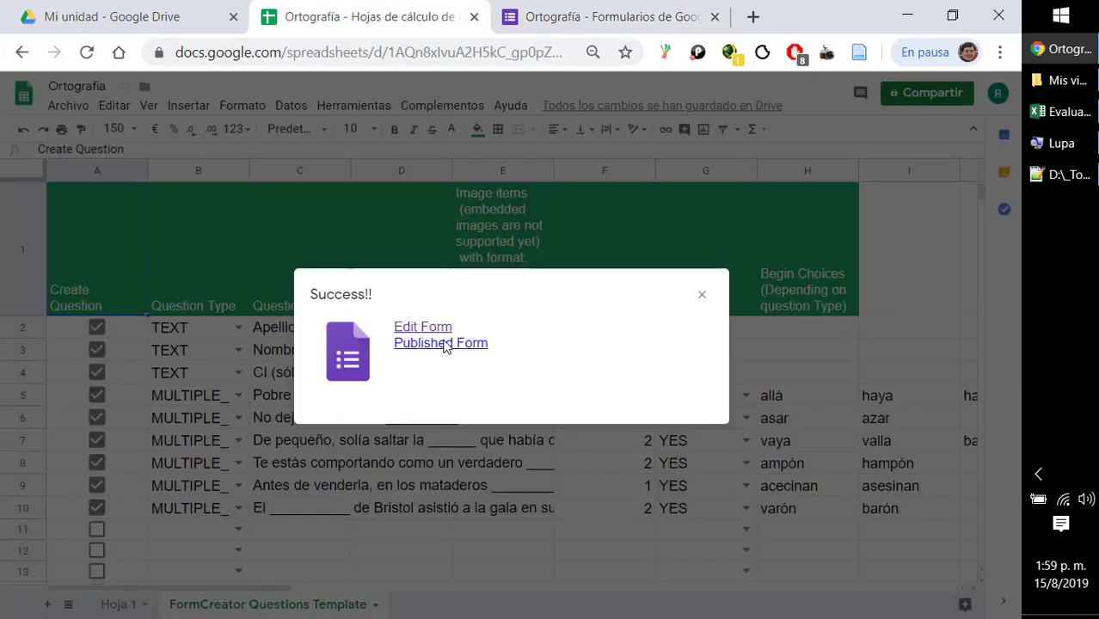
{"action": "left_click", "coordinate": [702, 294]}
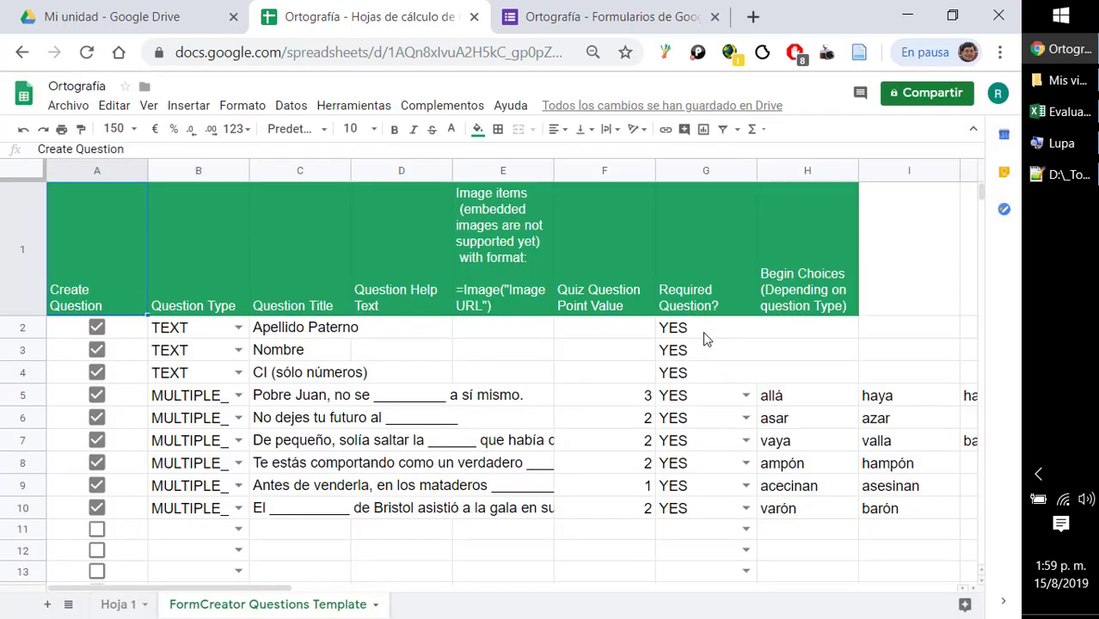
{"action": "left_click", "coordinate": [701, 170]}
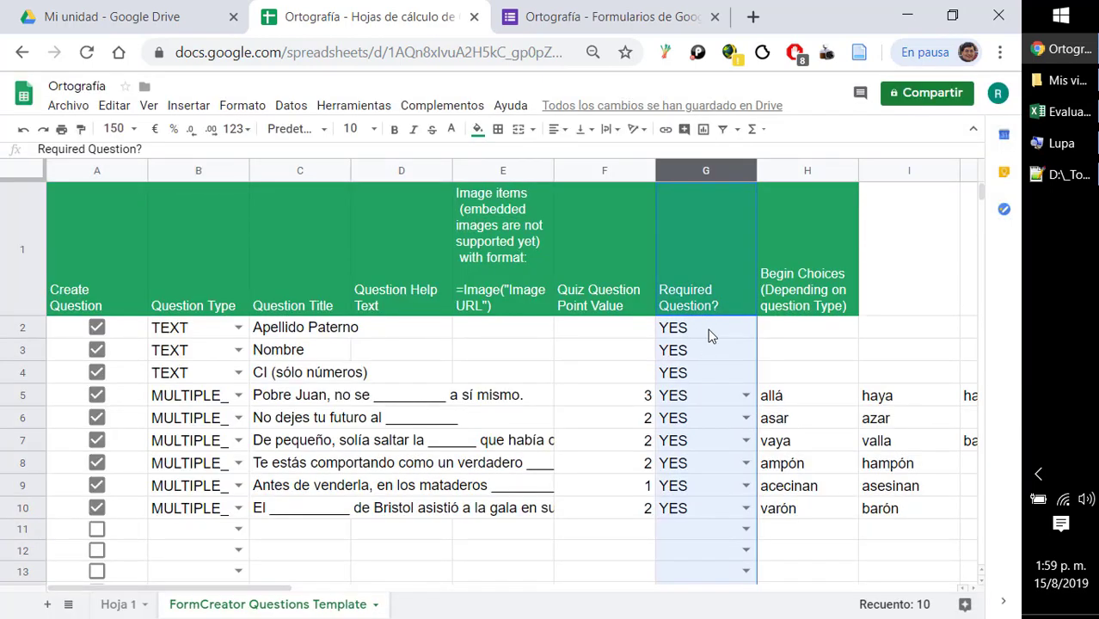
- Check the Required Question? values of the text rows, and compare them with the required marks on the generated form's questions
{"action": "left_click", "coordinate": [709, 335]}
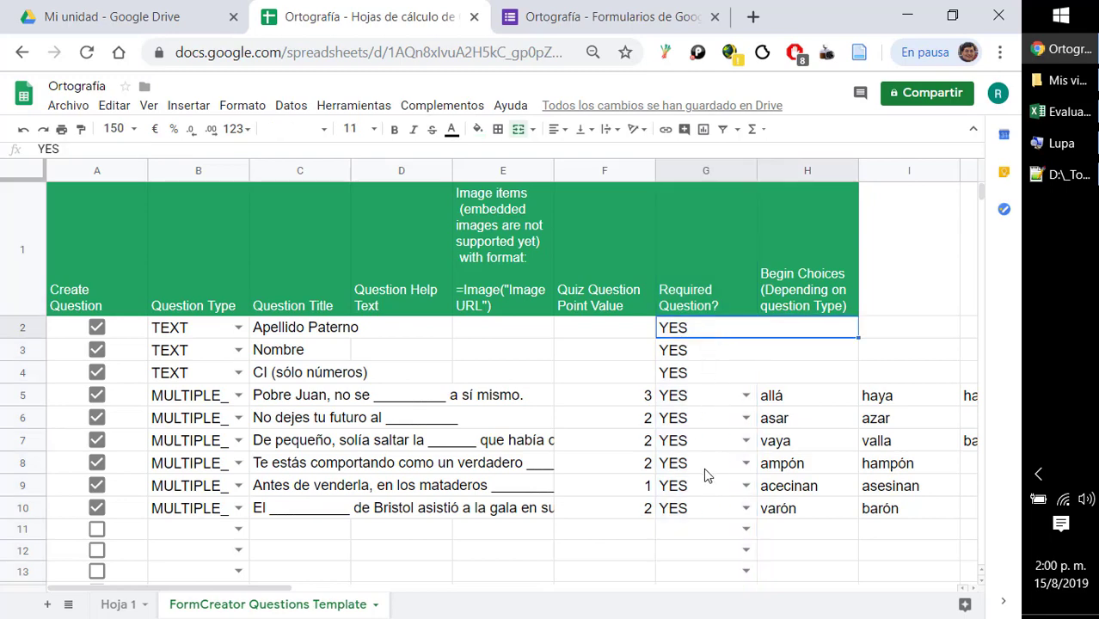
{"action": "left_click", "coordinate": [610, 18]}
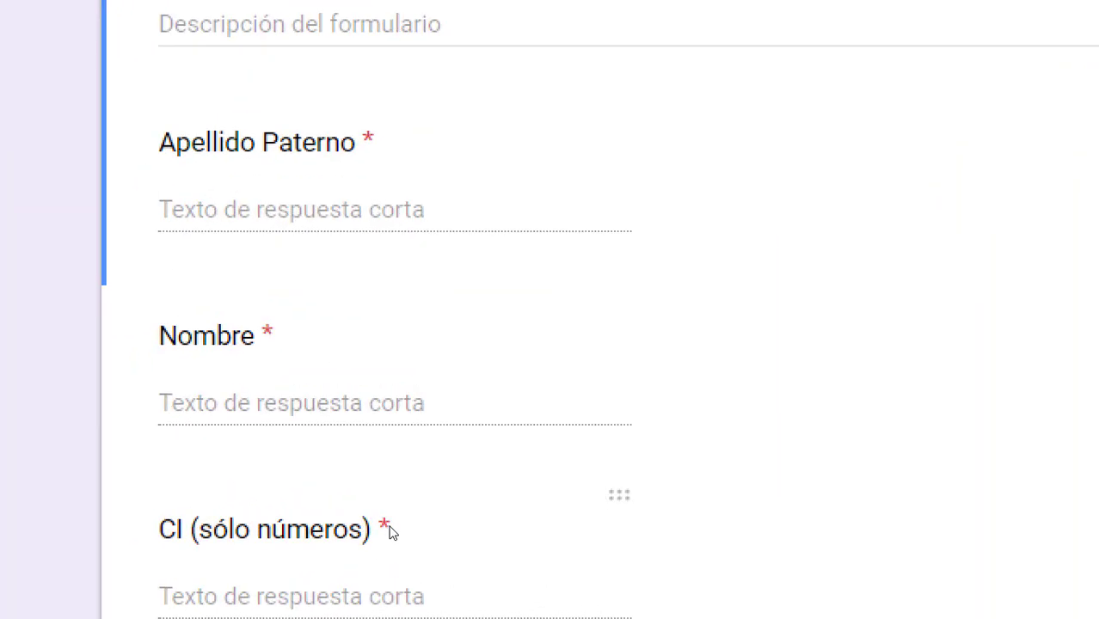
{"action": "scroll", "coordinate": [389, 532], "scroll_direction": "down", "scroll_amount": 10}
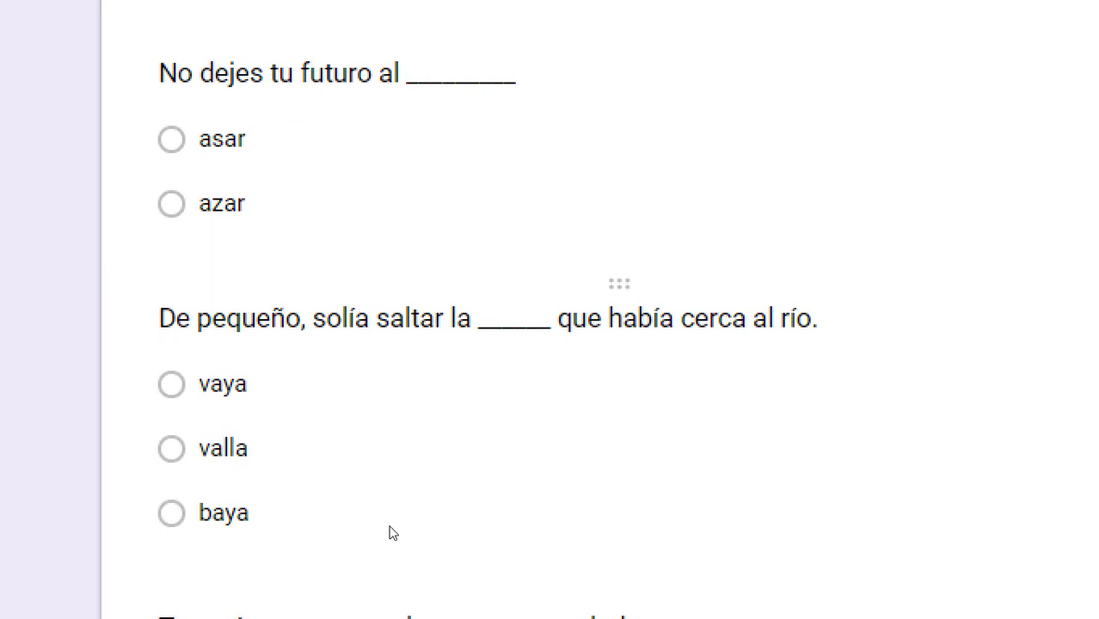
{"action": "scroll", "coordinate": [392, 533], "scroll_direction": "down", "scroll_amount": 5}
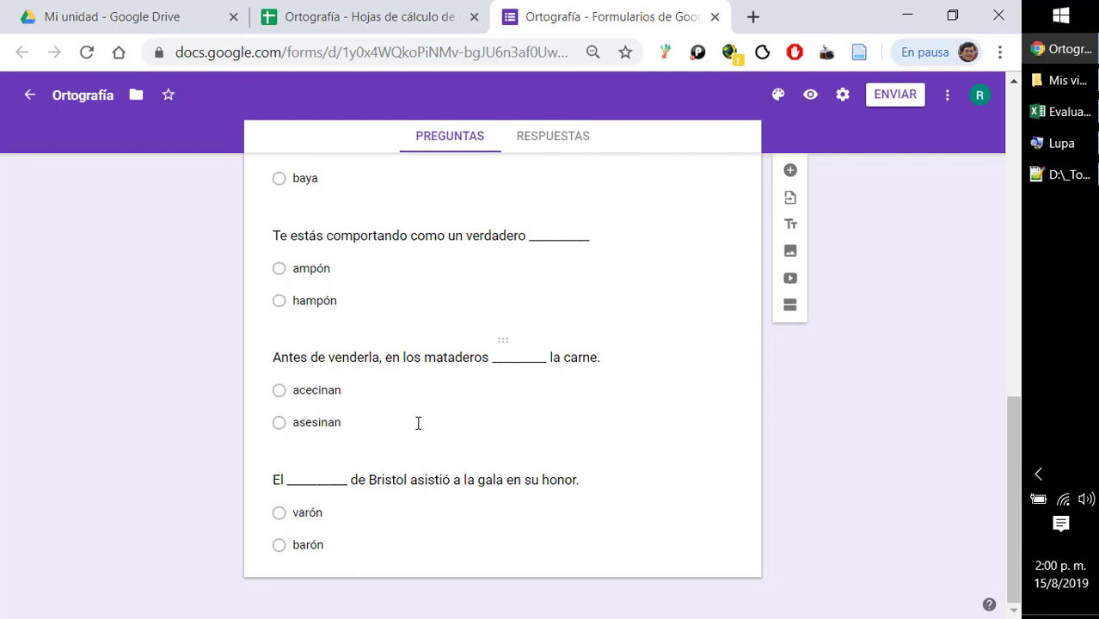
- Make the "de Bristol asistió a la gala" and "Antes de venderla, en los mataderos" questions required
{"action": "left_click", "coordinate": [459, 540]}
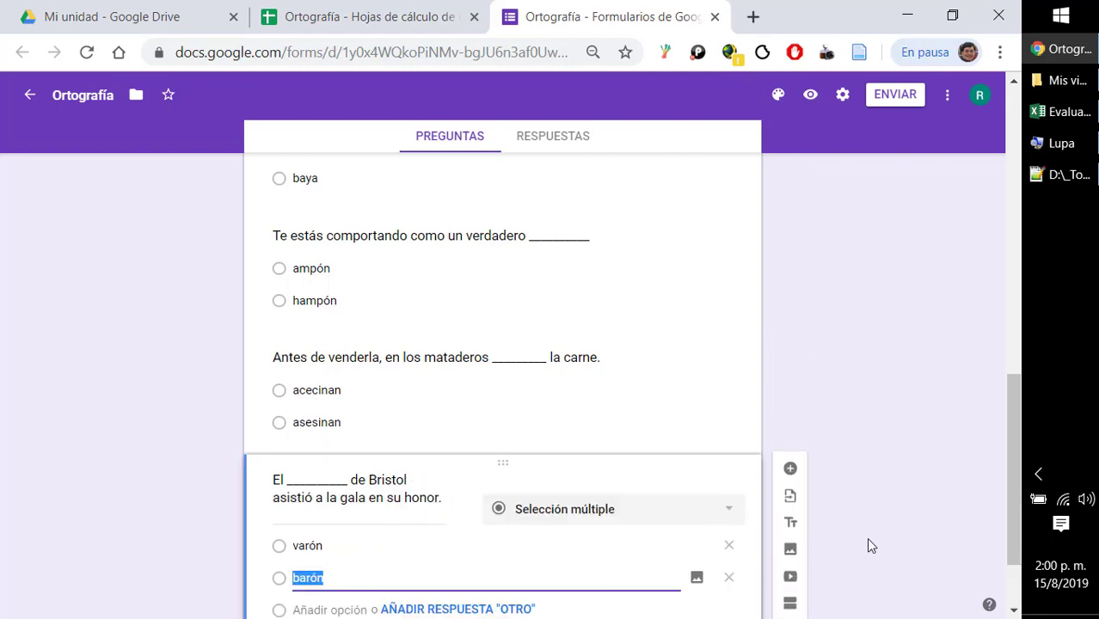
{"action": "left_click_drag", "start_coordinate": [1015, 464], "coordinate": [1006, 529]}
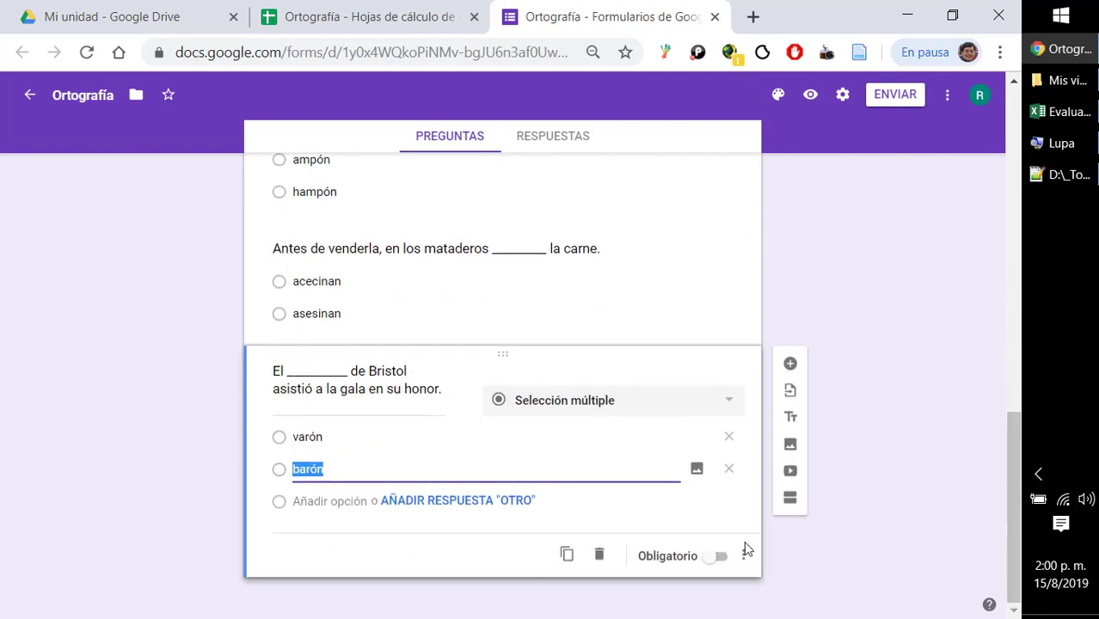
{"action": "left_click", "coordinate": [725, 561]}
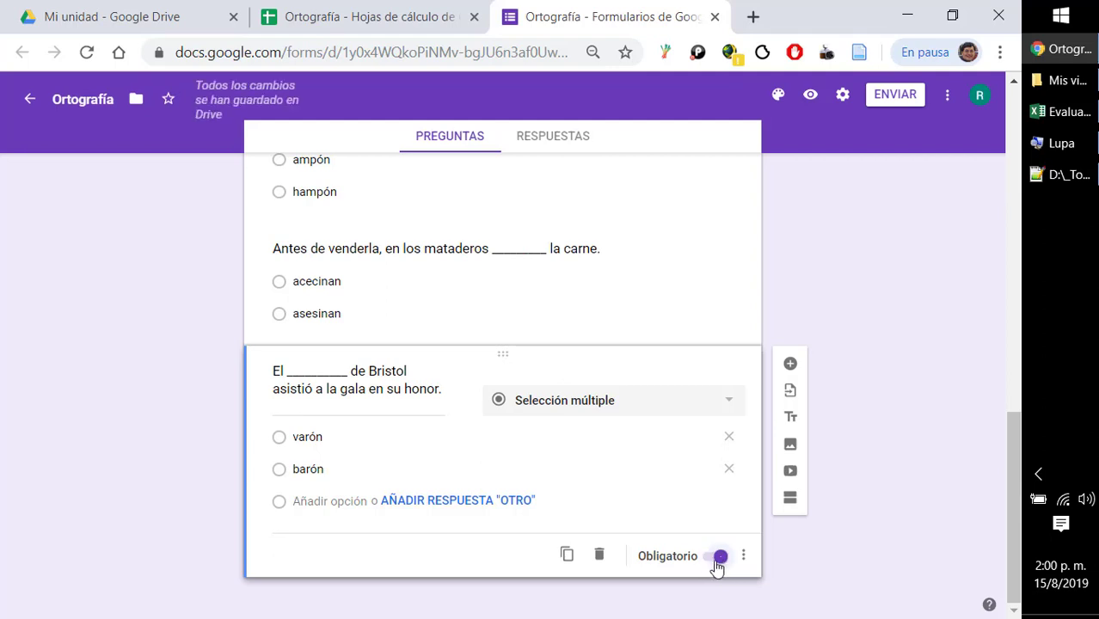
{"action": "left_click", "coordinate": [550, 314]}
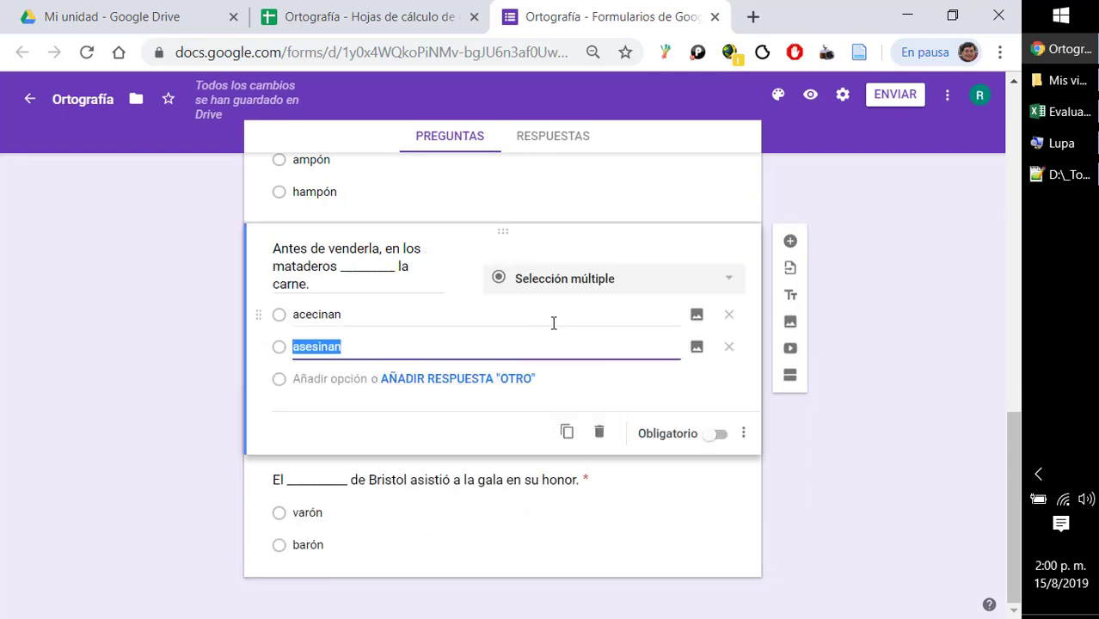
{"action": "left_click", "coordinate": [719, 435]}
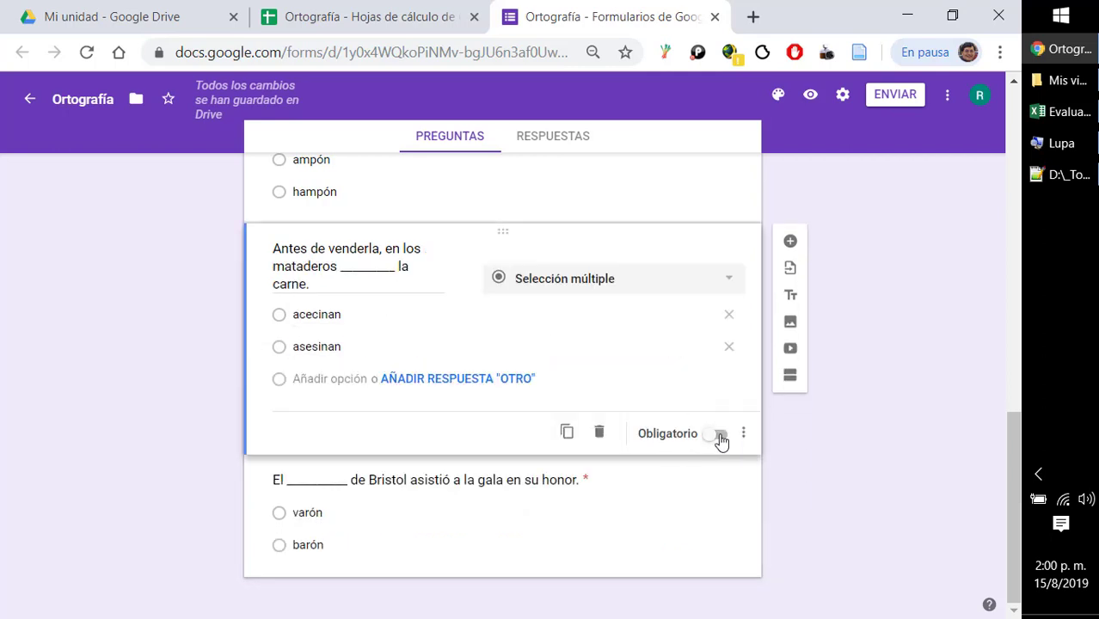
- Make the "Te estás comportando como un verdadero" and "De pequeño, solía saltar la" questions required
{"action": "scroll", "coordinate": [663, 329], "scroll_direction": "up", "scroll_amount": 3}
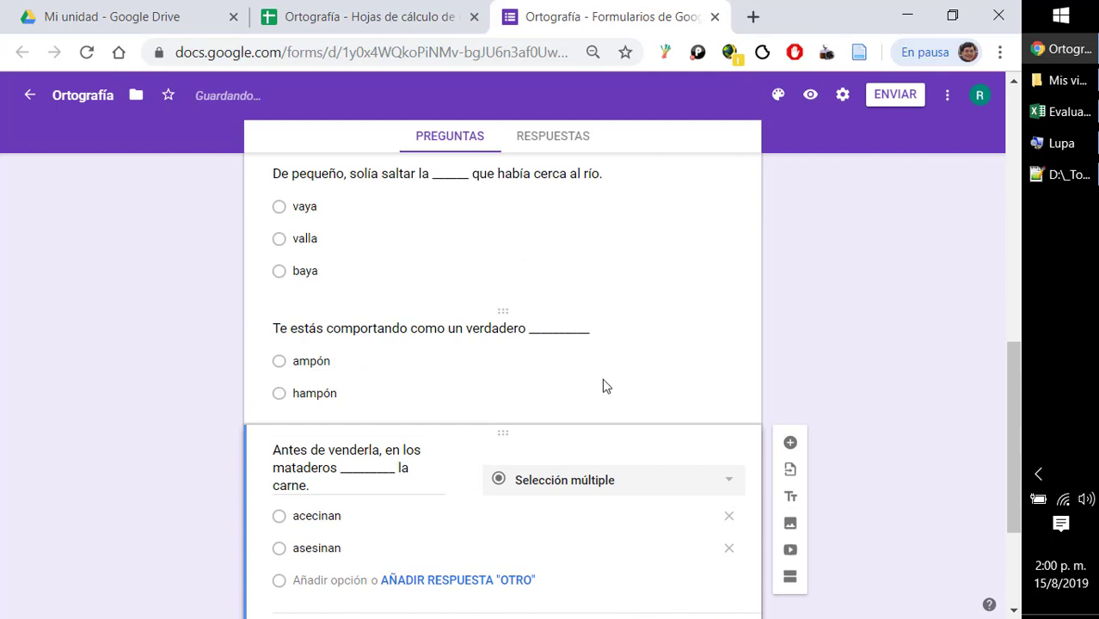
{"action": "left_click", "coordinate": [606, 389]}
{"action": "left_click", "coordinate": [721, 514]}
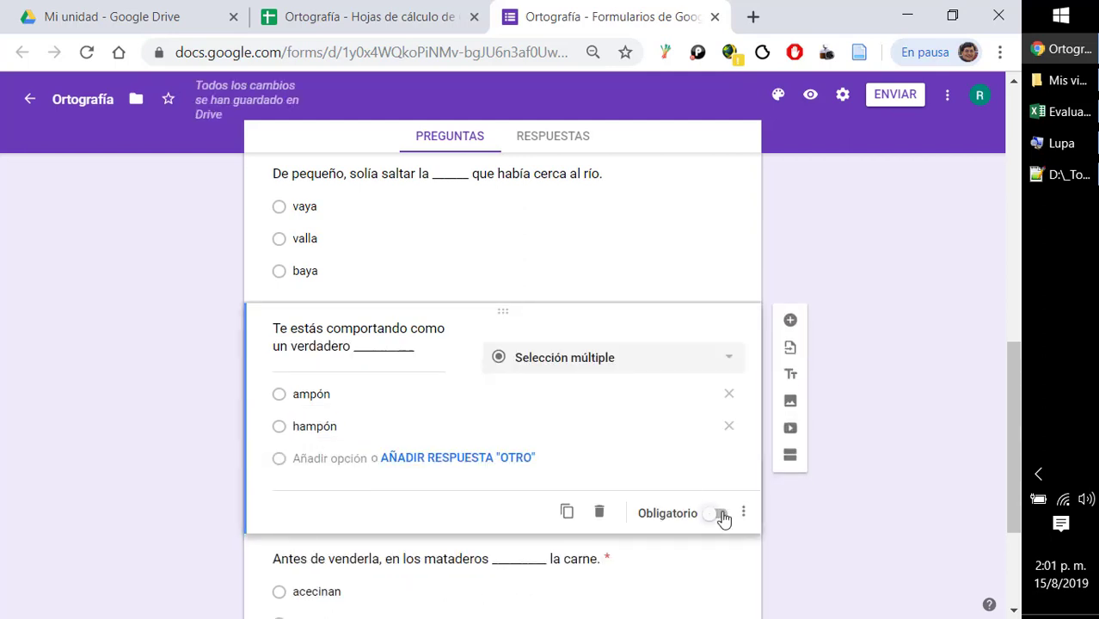
{"action": "left_click", "coordinate": [579, 258]}
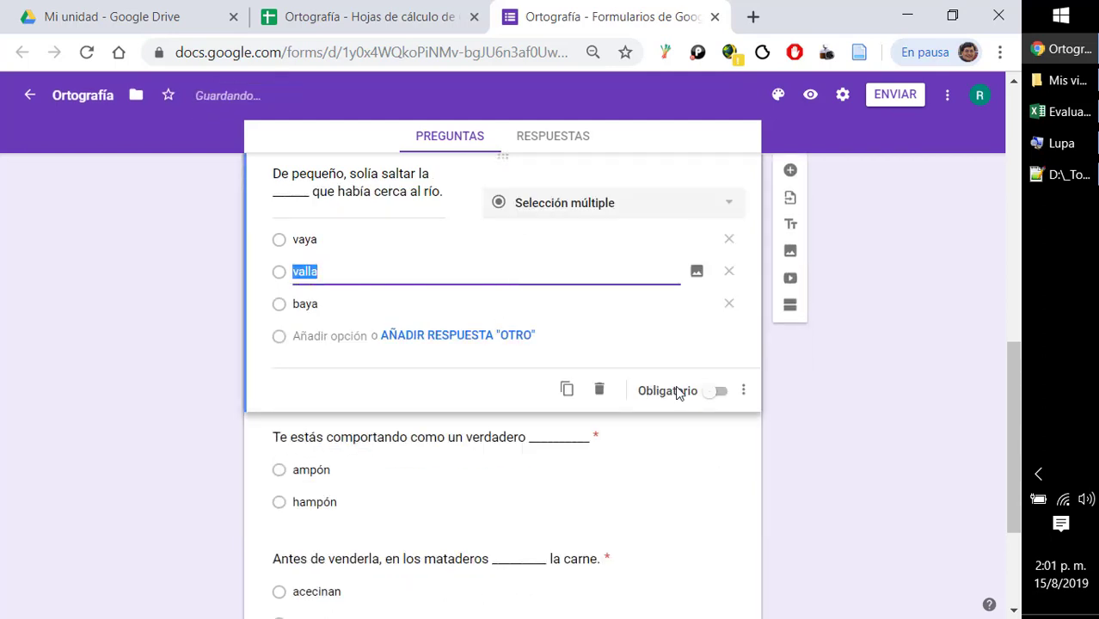
{"action": "left_click", "coordinate": [719, 392]}
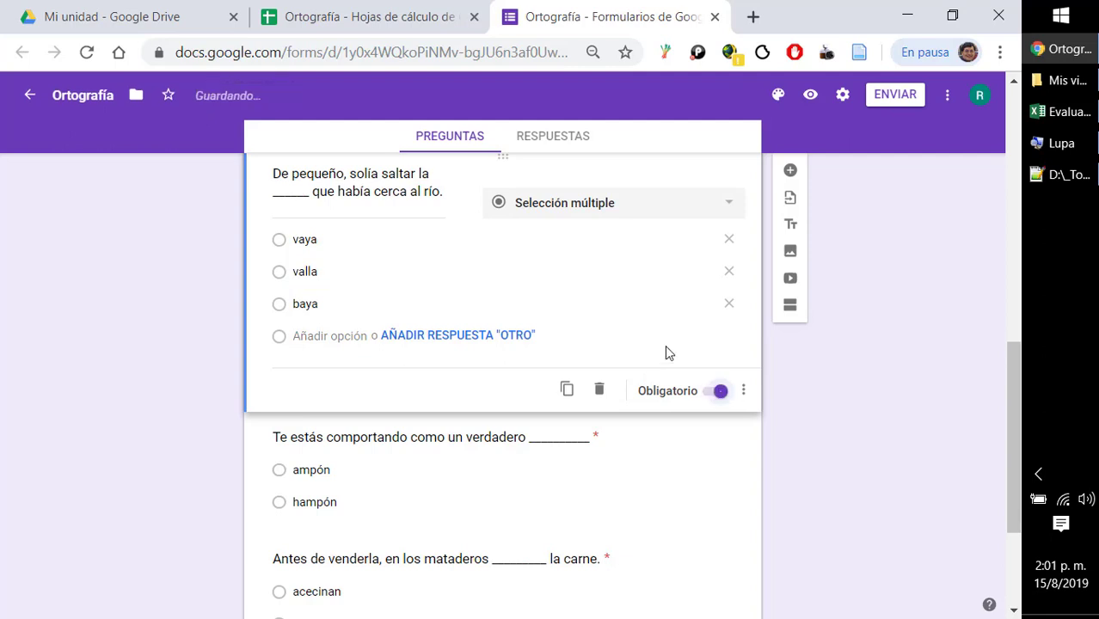
- Make the "No dejes tu futuro al" and "Pobre Juan, no se" questions required
{"action": "scroll", "coordinate": [577, 289], "scroll_direction": "down", "scroll_amount": 1}
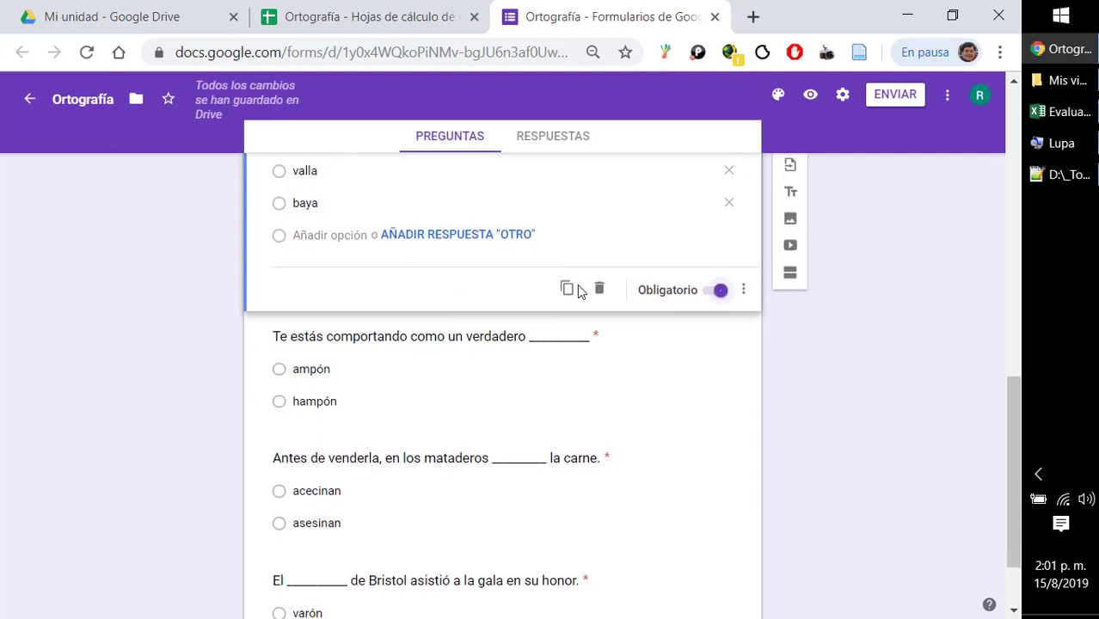
{"action": "scroll", "coordinate": [578, 287], "scroll_direction": "up", "scroll_amount": 2}
{"action": "left_click", "coordinate": [563, 205]}
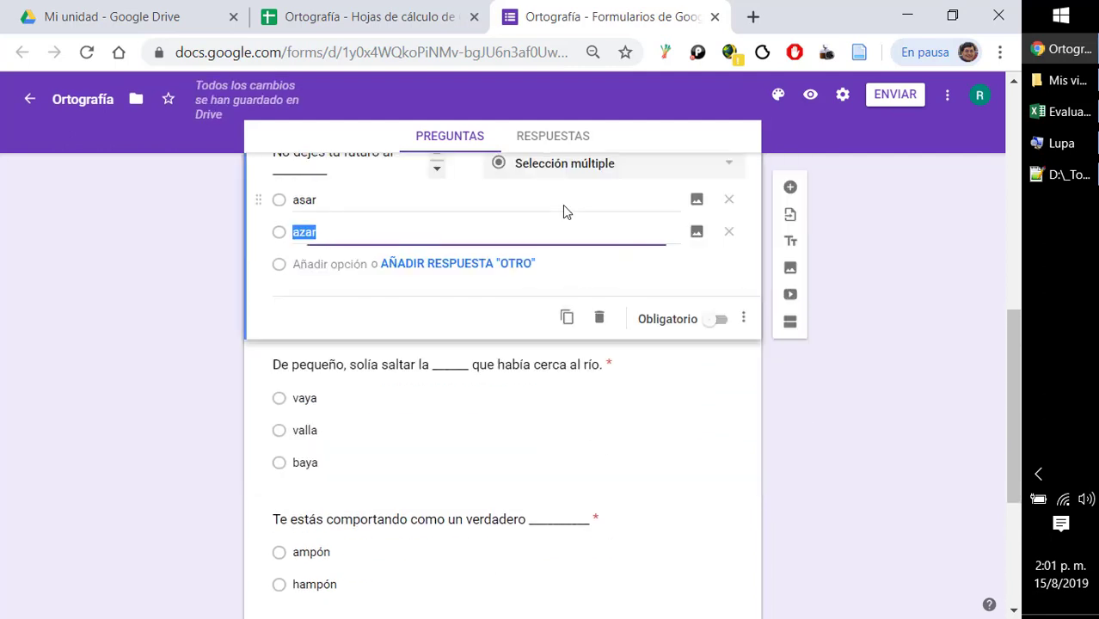
{"action": "left_click", "coordinate": [713, 326]}
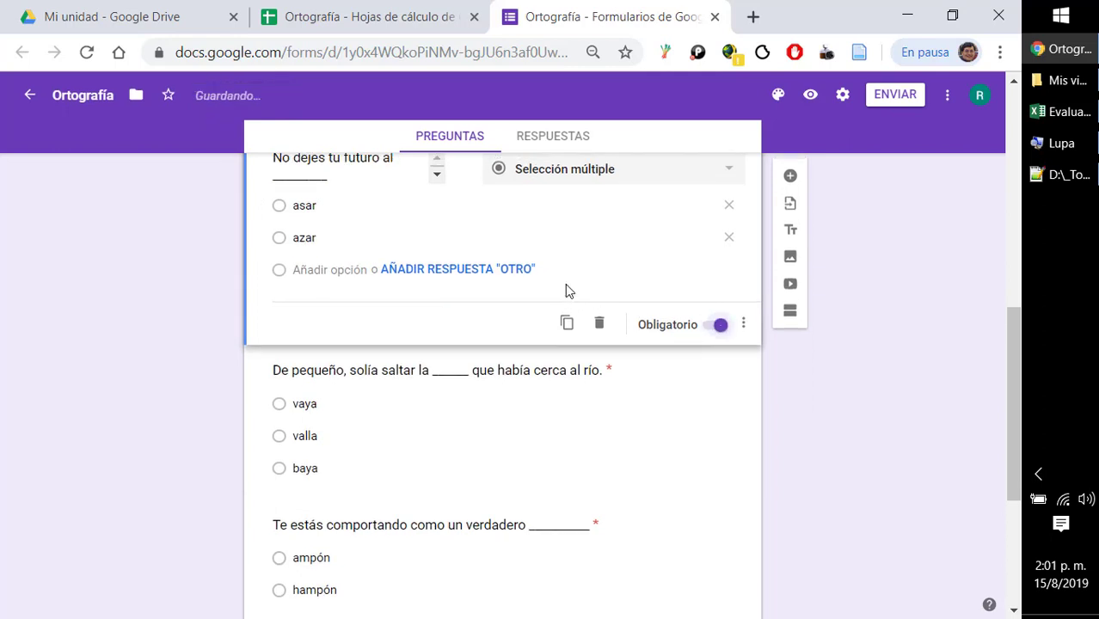
{"action": "scroll", "coordinate": [565, 284], "scroll_direction": "up", "scroll_amount": 3}
{"action": "left_click", "coordinate": [536, 345]}
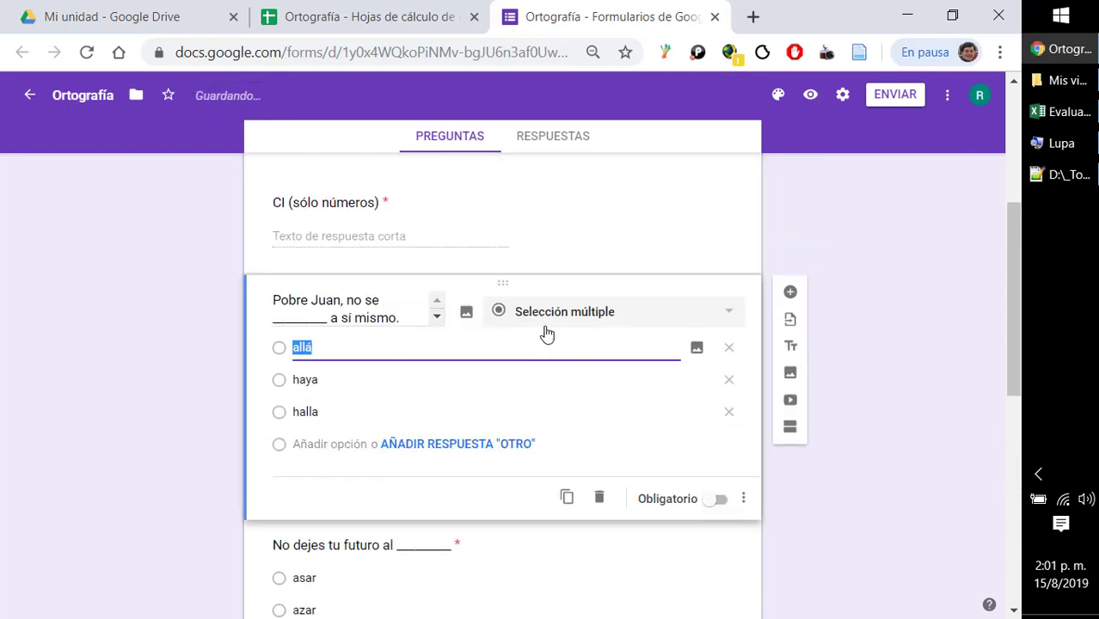
{"action": "left_click", "coordinate": [741, 499]}
{"action": "left_click", "coordinate": [717, 507]}
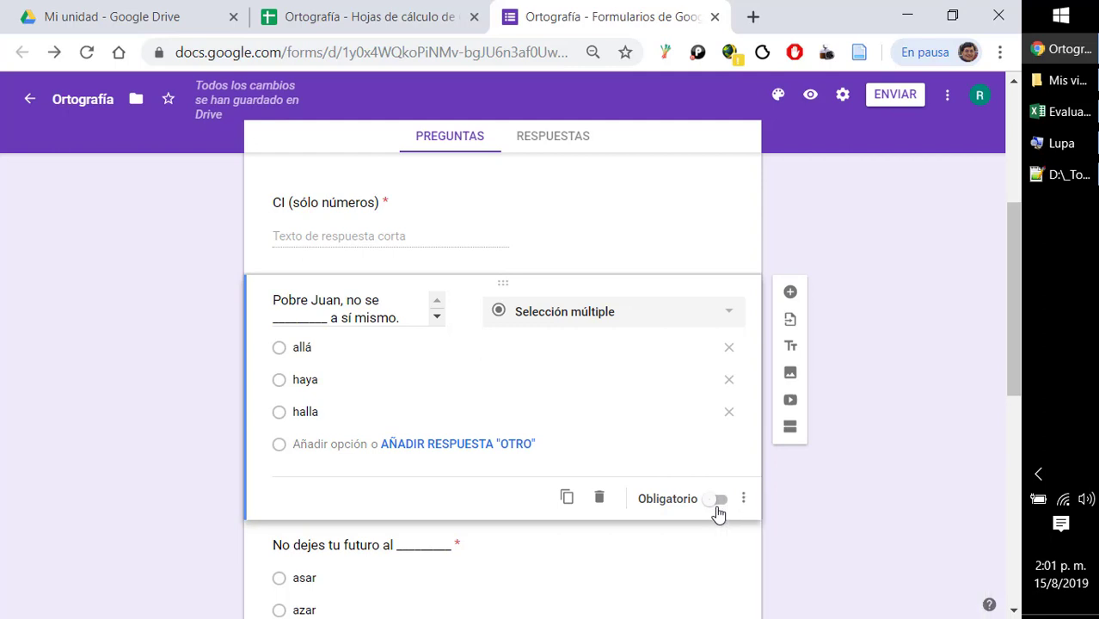
{"action": "left_click", "coordinate": [718, 507]}
- Check the required setting of the CI (sólo números) question and return to the beginning of the form
{"action": "left_click", "coordinate": [576, 195]}
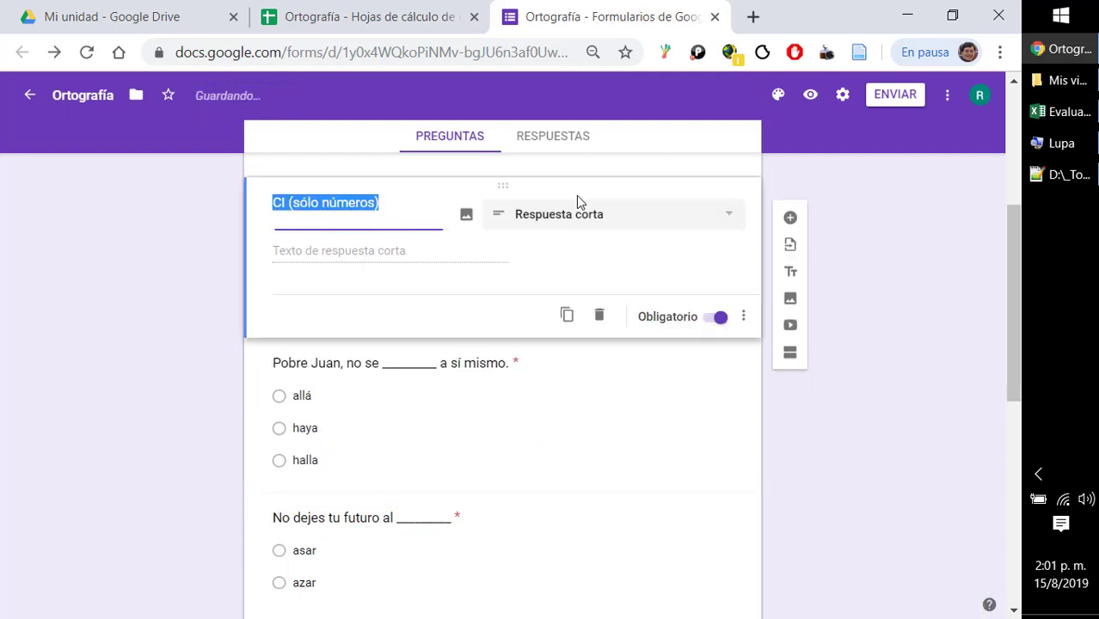
{"action": "scroll", "coordinate": [562, 295], "scroll_direction": "up", "scroll_amount": 3}
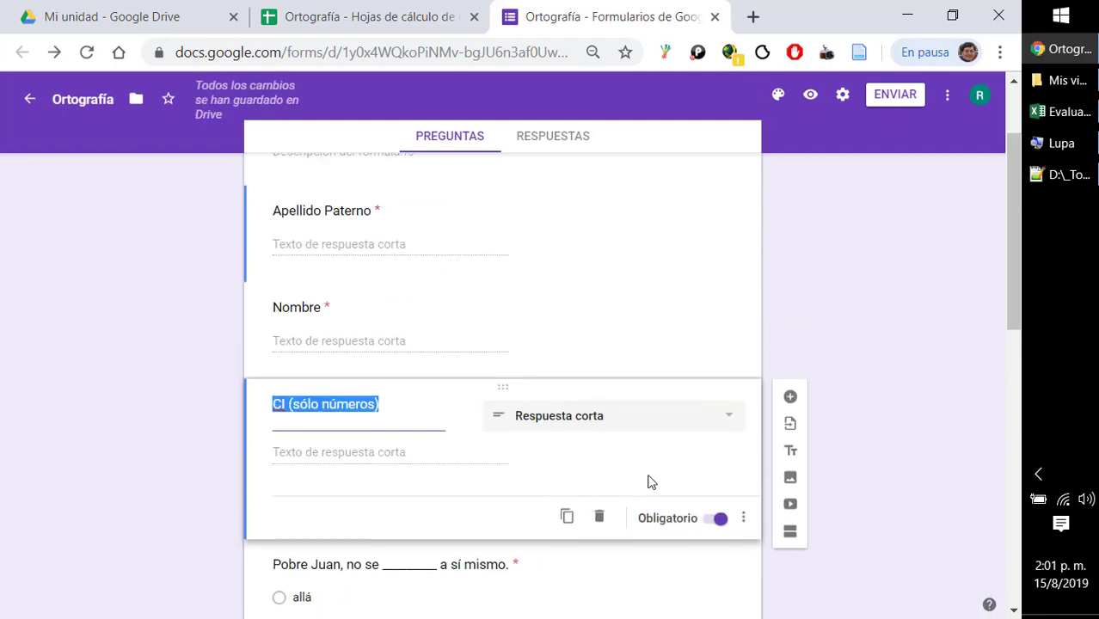
{"action": "left_click", "coordinate": [869, 317]}
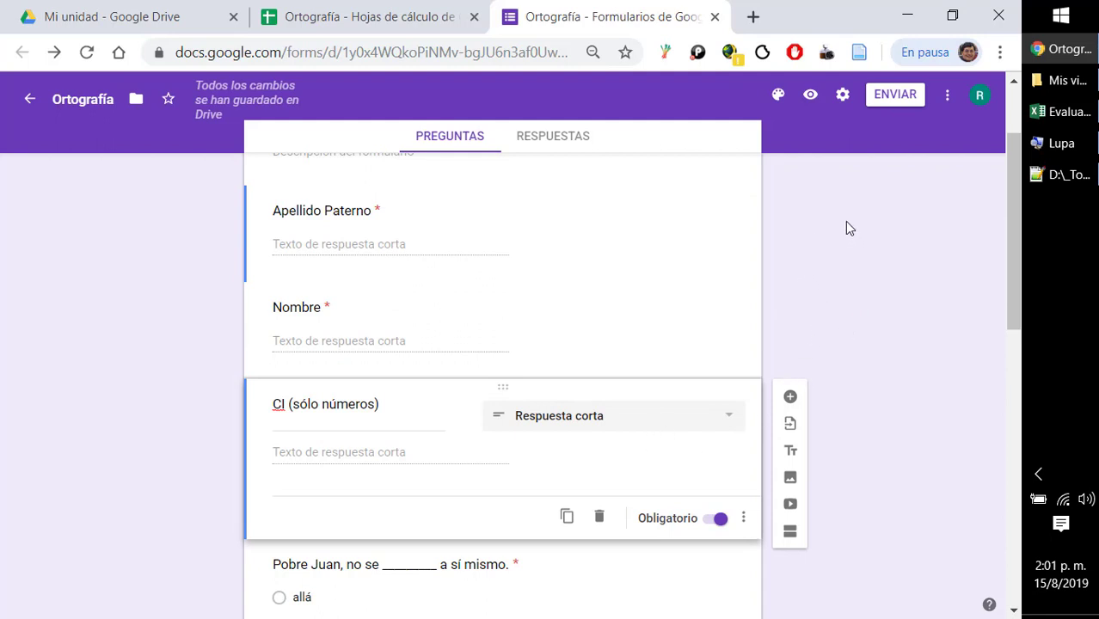
{"action": "left_click_drag", "start_coordinate": [1013, 195], "coordinate": [1015, 131]}
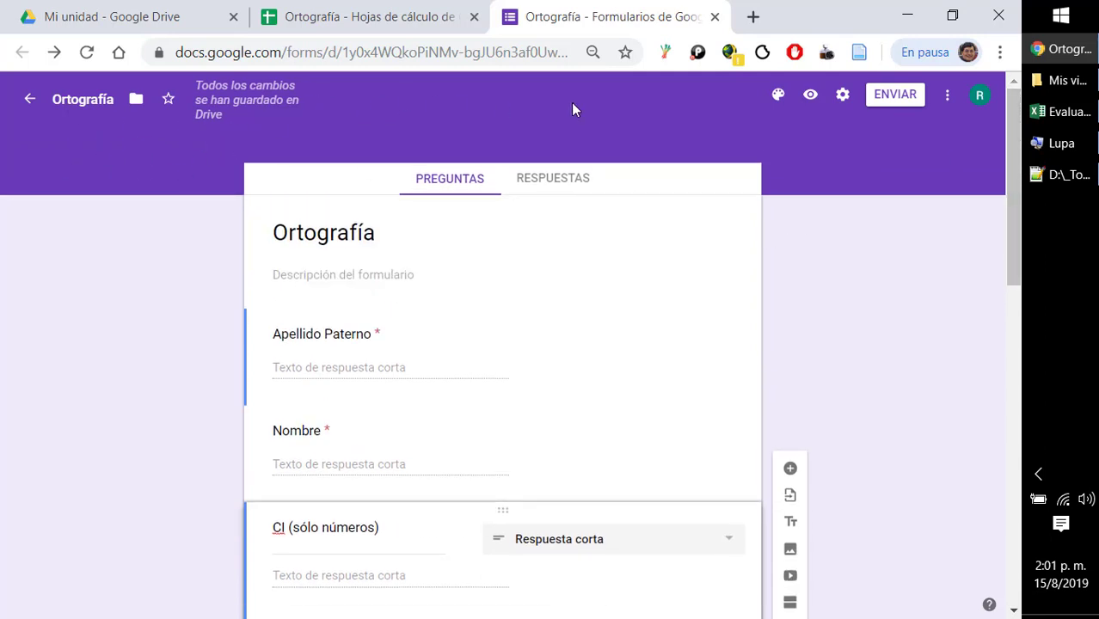
- Set the form's header image to the purple night sky with a light beam from the Trabajo y escuela collection, and close the theme options
{"action": "left_click", "coordinate": [779, 98]}
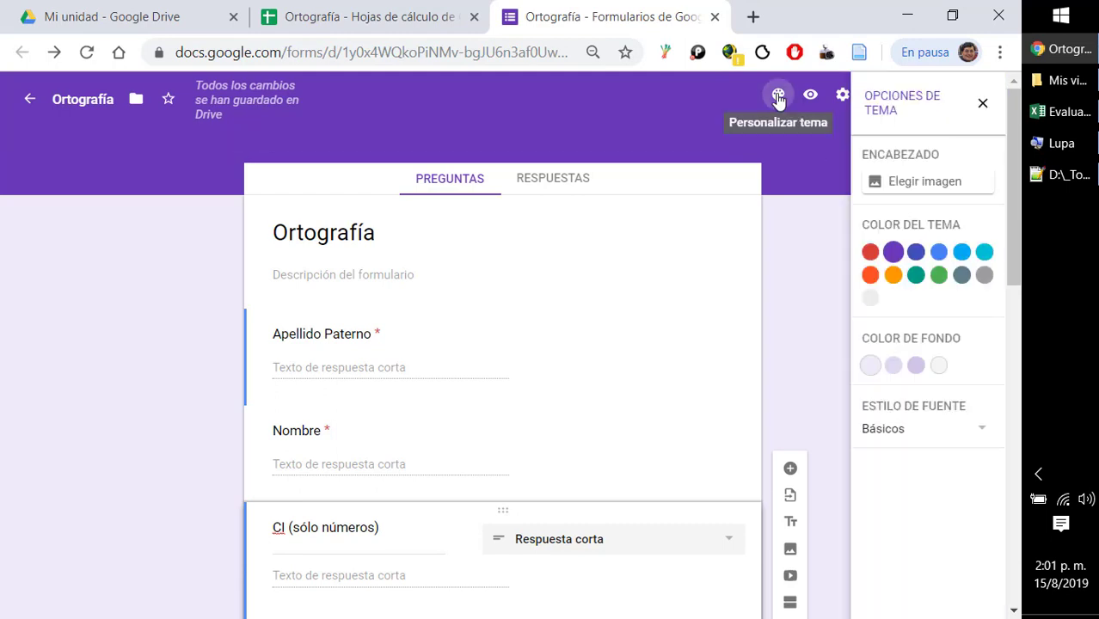
{"action": "left_click", "coordinate": [923, 184]}
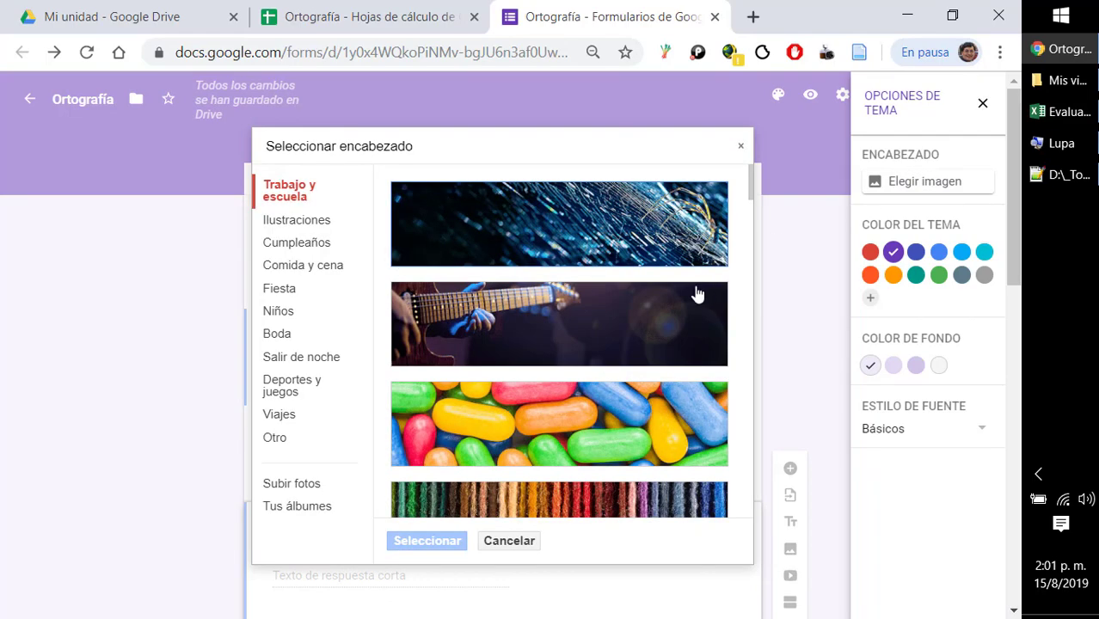
{"action": "mouse_move", "coordinate": [751, 182]}
{"action": "left_mouse_down"}
{"action": "mouse_move", "coordinate": [753, 233]}
{"action": "mouse_move", "coordinate": [708, 364]}
{"action": "left_mouse_up"}
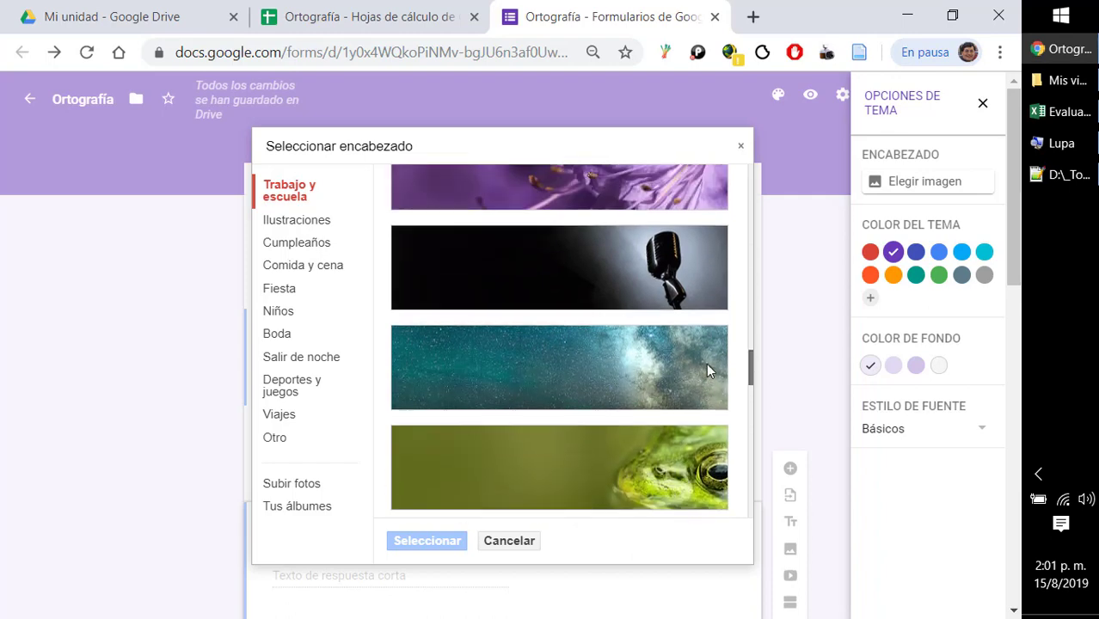
{"action": "scroll", "coordinate": [706, 368], "scroll_direction": "down", "scroll_amount": 3}
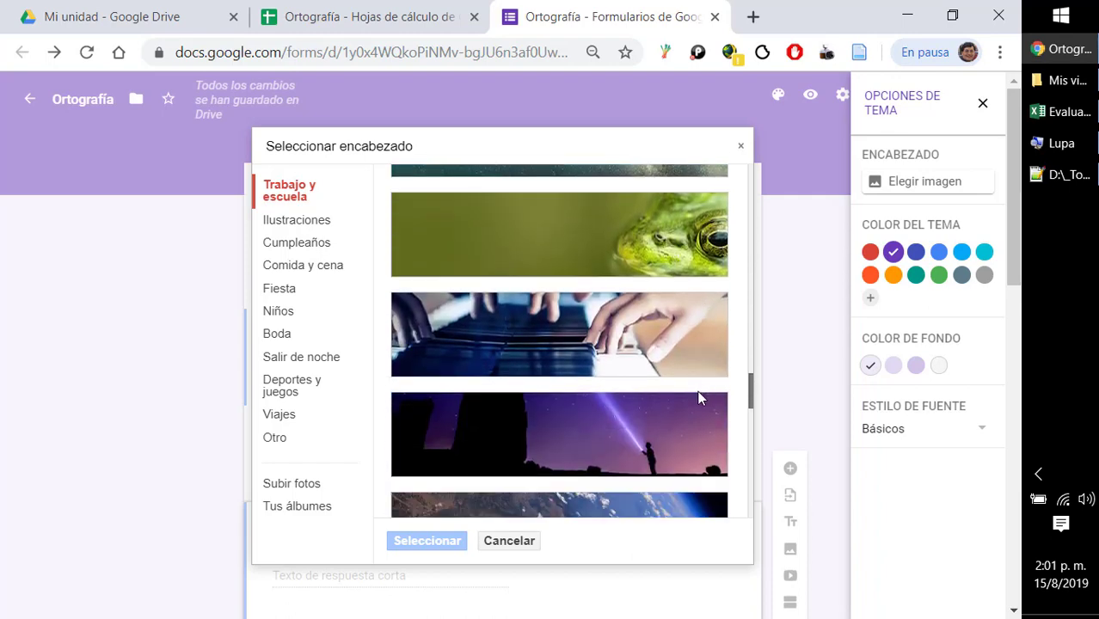
{"action": "scroll", "coordinate": [696, 394], "scroll_direction": "down", "scroll_amount": 1}
{"action": "left_click", "coordinate": [652, 318]}
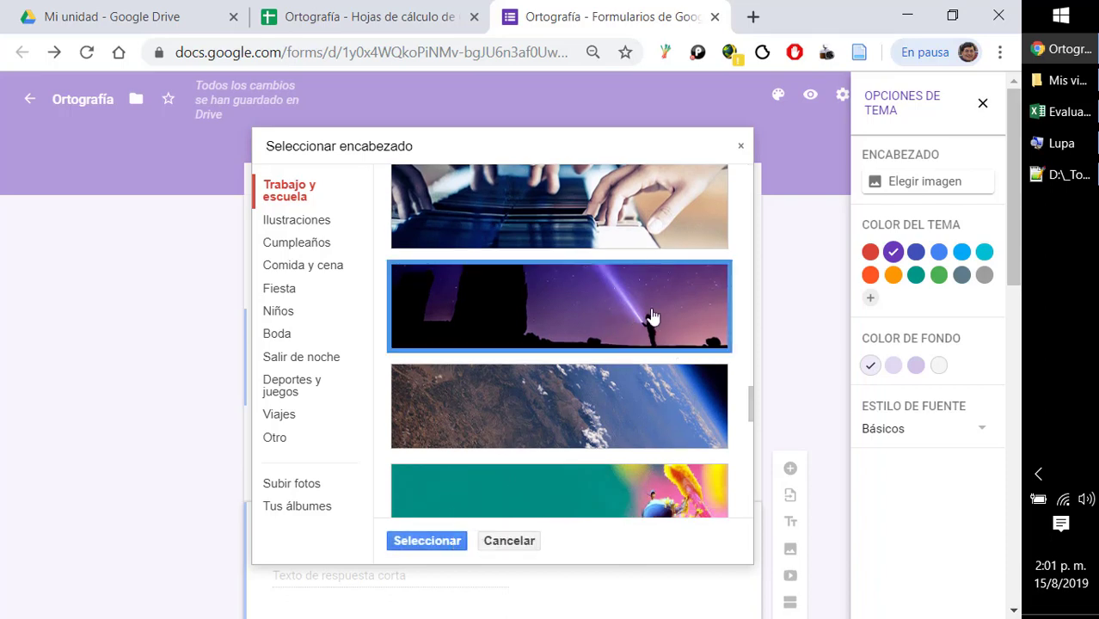
{"action": "left_click", "coordinate": [442, 540]}
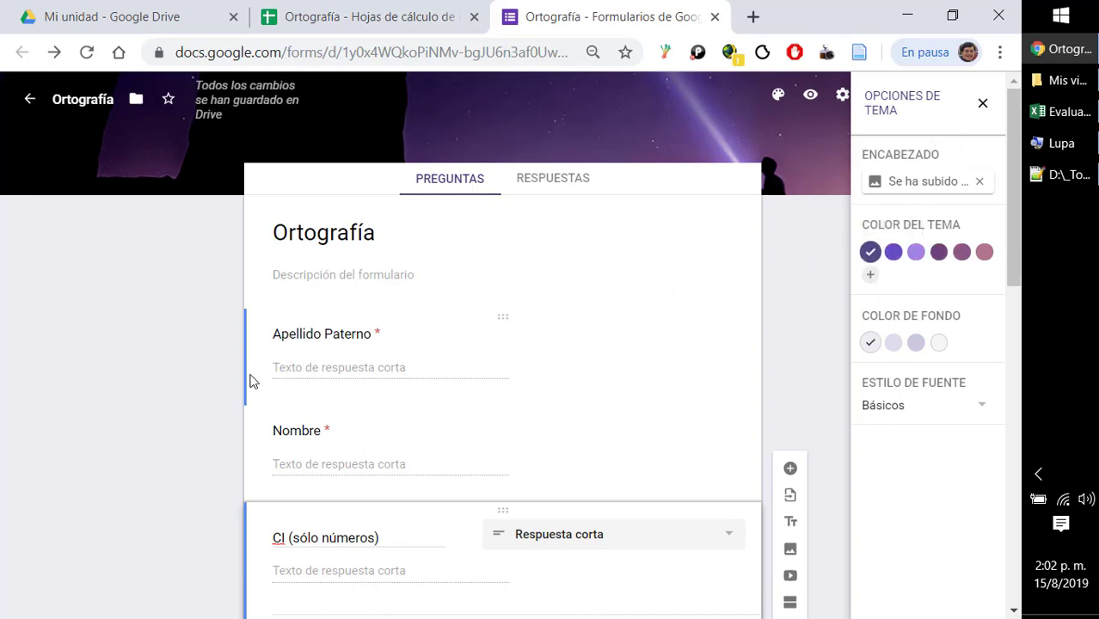
{"action": "left_click", "coordinate": [990, 112]}
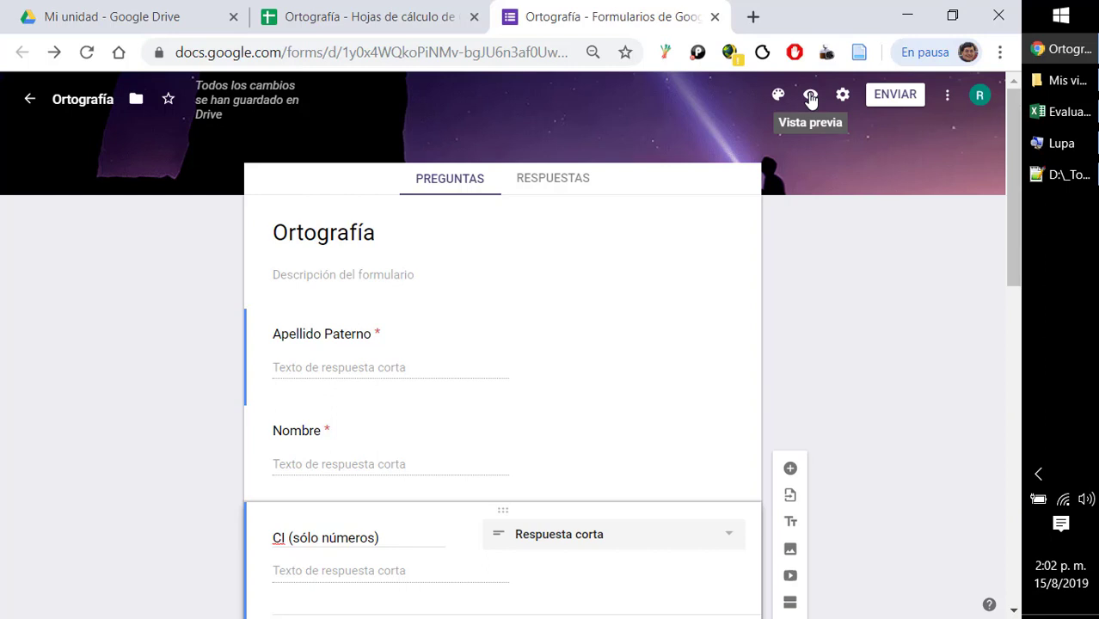
{"action": "left_click", "coordinate": [497, 59]}
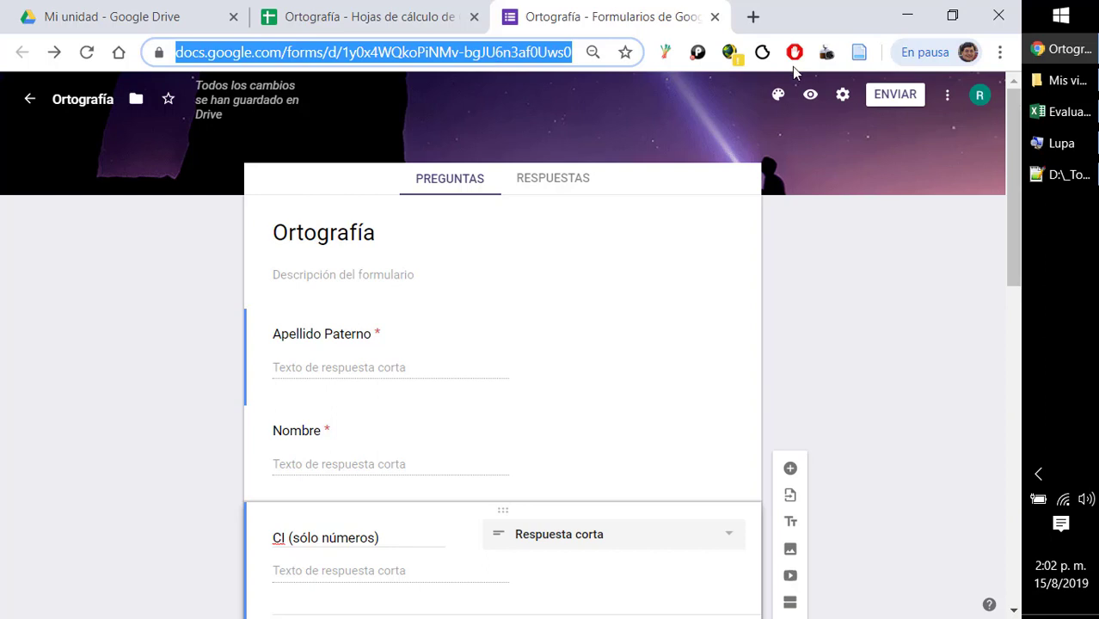
{"action": "left_click", "coordinate": [809, 235]}
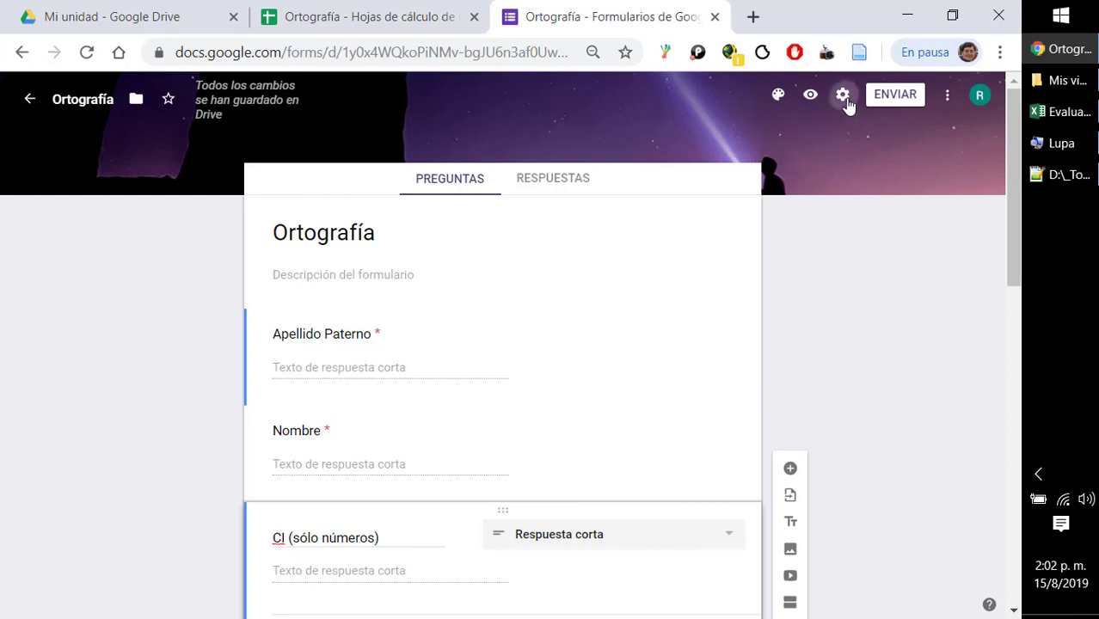
- In the form's presentation settings, enable Orden de preguntas aleatorio, disable Mostrar enlace para enviar otra respuesta, and save the configuration
{"action": "left_click", "coordinate": [845, 101]}
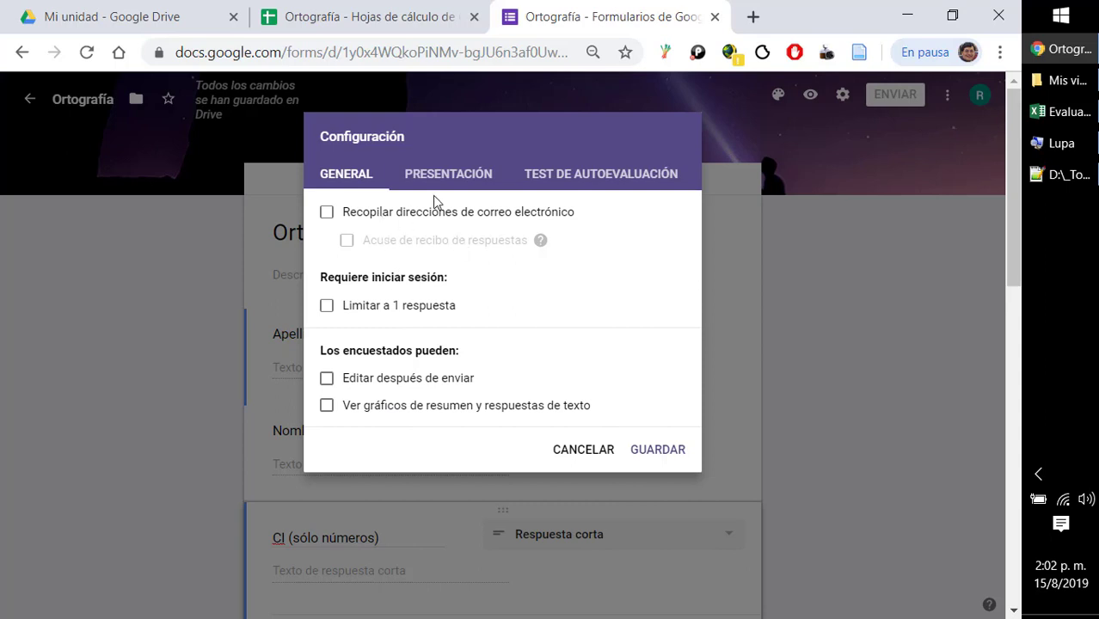
{"action": "left_click", "coordinate": [442, 175]}
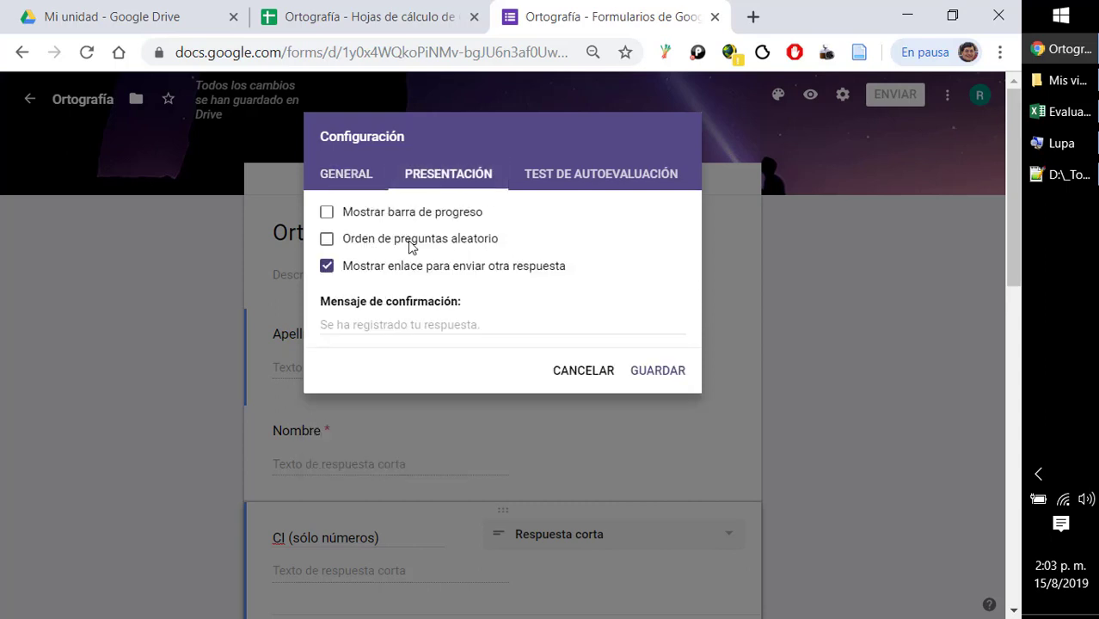
{"action": "left_click", "coordinate": [327, 239]}
{"action": "left_click", "coordinate": [328, 268]}
{"action": "left_click", "coordinate": [584, 181]}
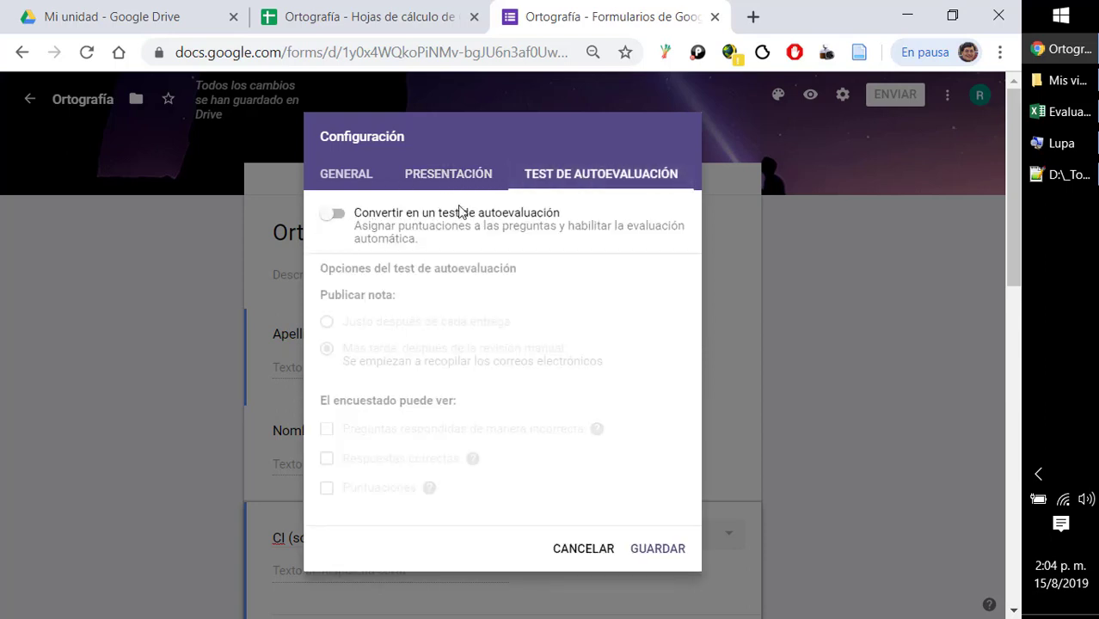
{"action": "left_click", "coordinate": [659, 552]}
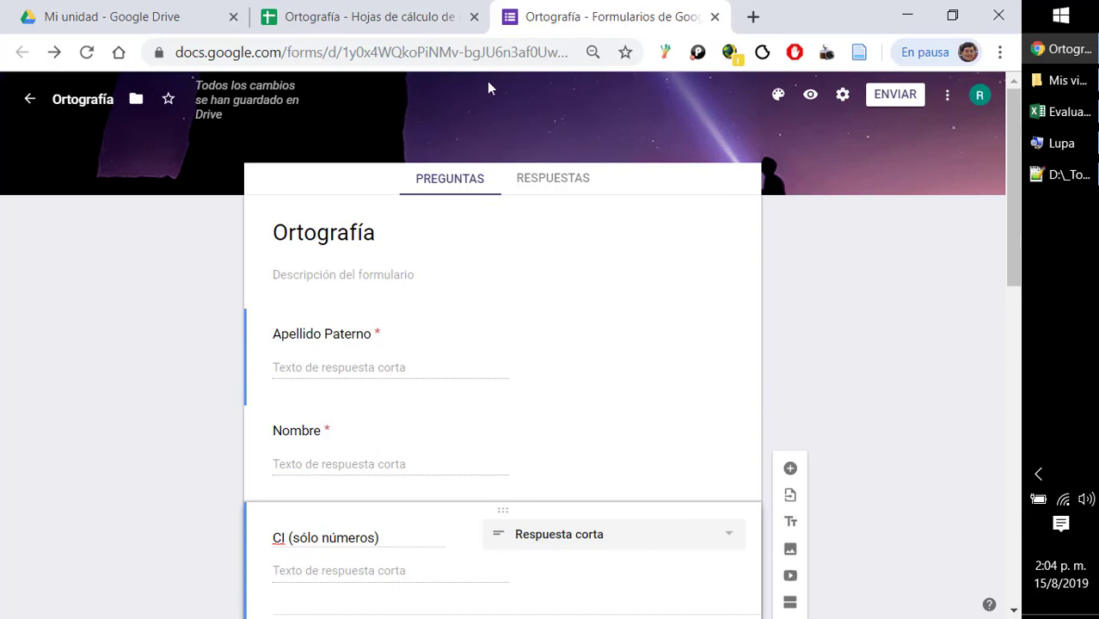
- Review the question template in the Ortografía spreadsheet and open the form's responses section
{"action": "left_click", "coordinate": [394, 19]}
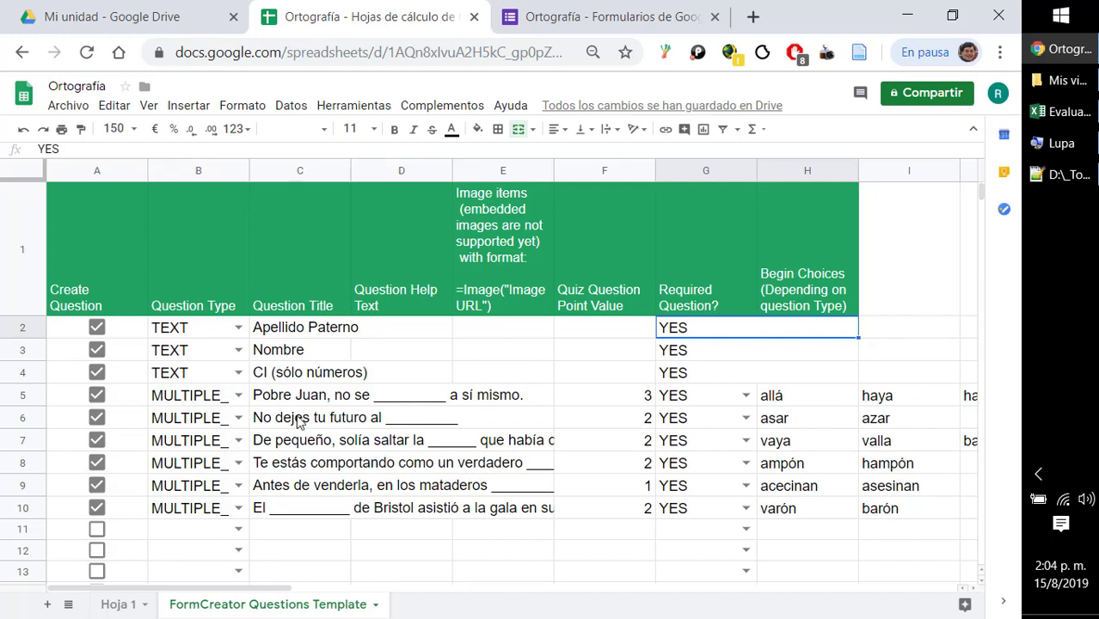
{"action": "left_click", "coordinate": [570, 24]}
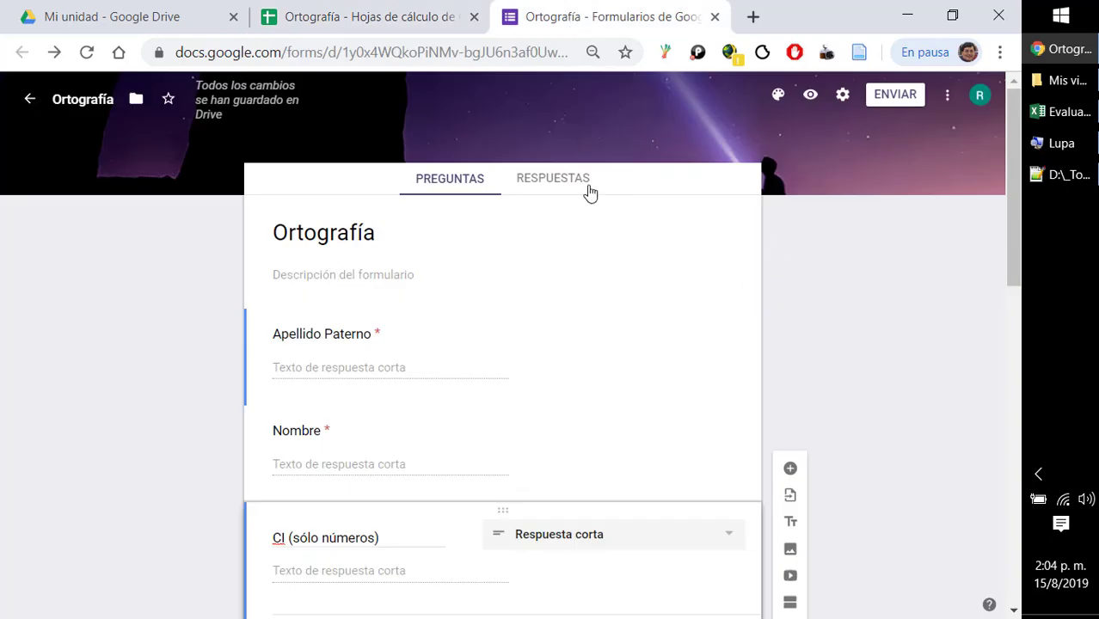
{"action": "left_click", "coordinate": [547, 180]}
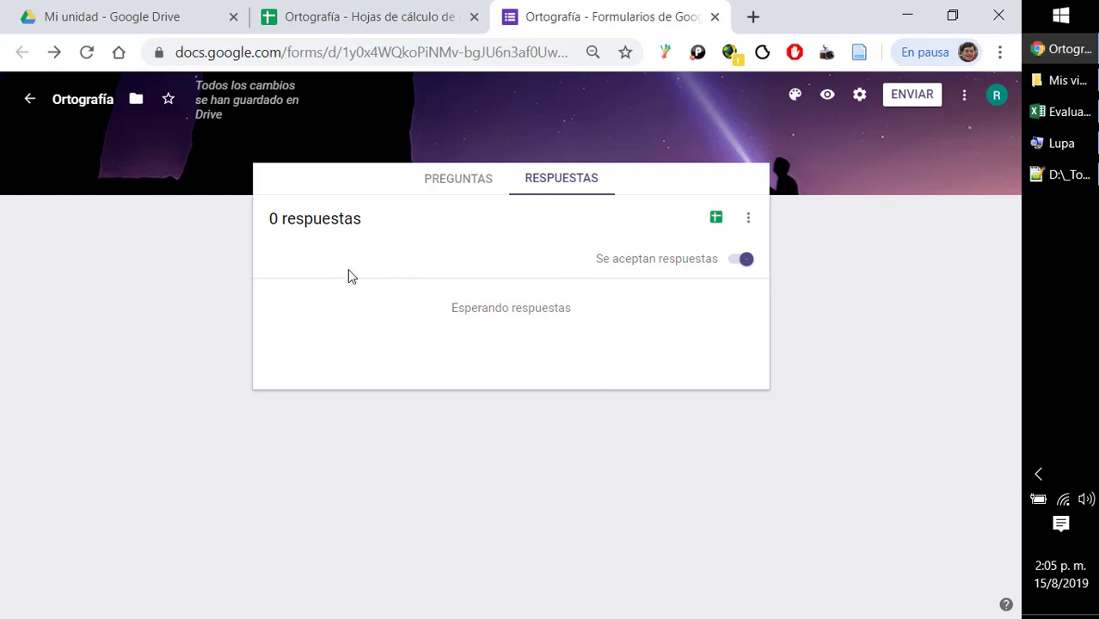
{"action": "left_click", "coordinate": [359, 19]}
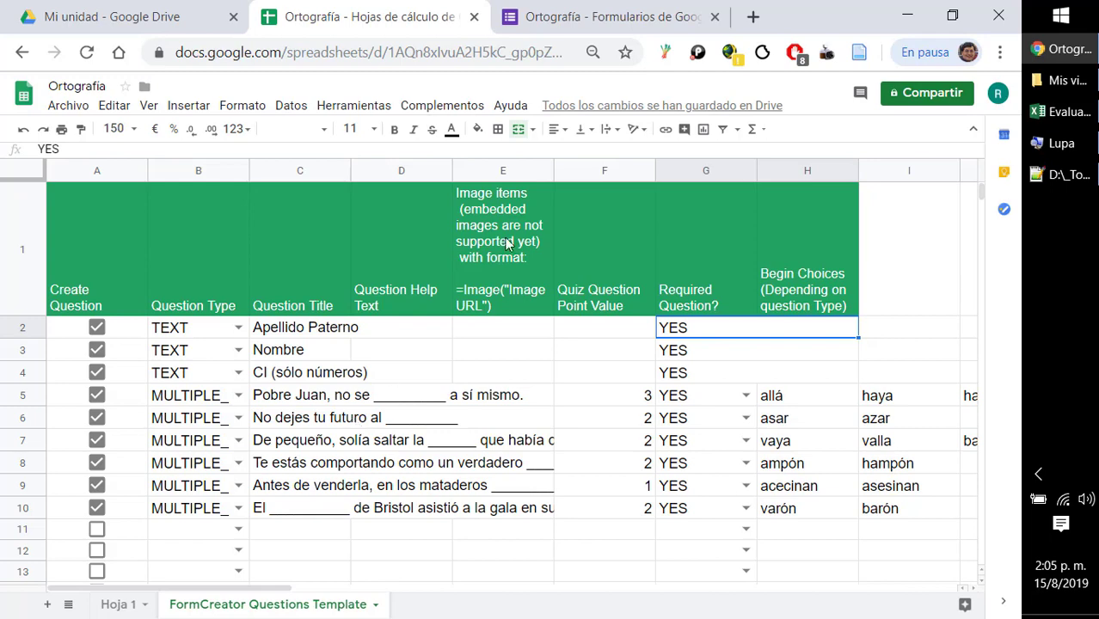
{"action": "left_click", "coordinate": [566, 19]}
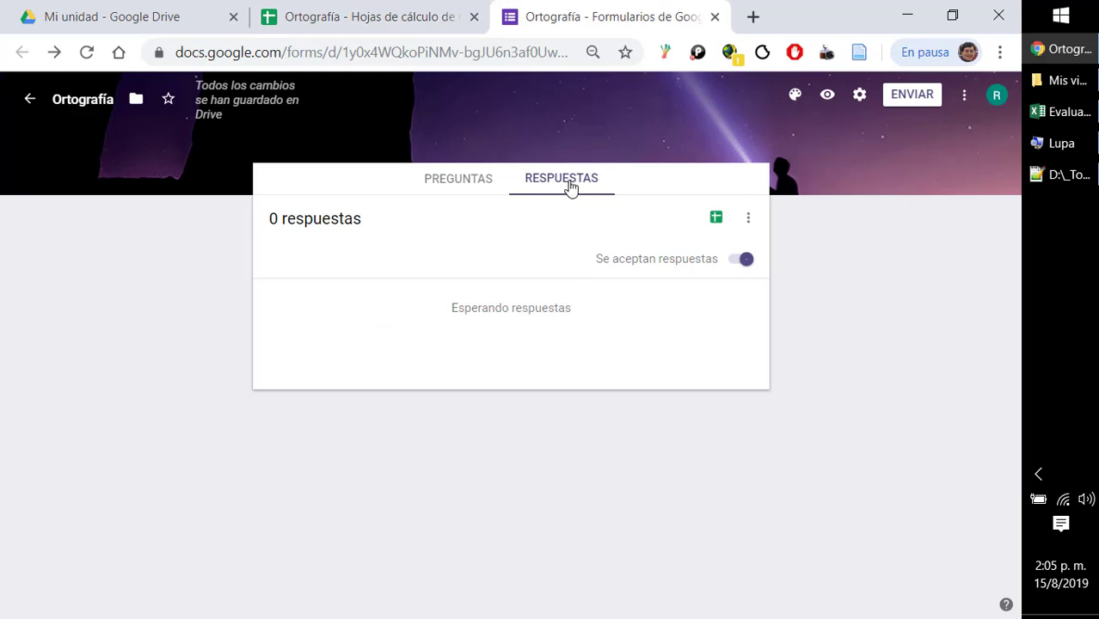
- Set the existing Ortografía spreadsheet as the destination for the form's responses
{"action": "left_click", "coordinate": [749, 223]}
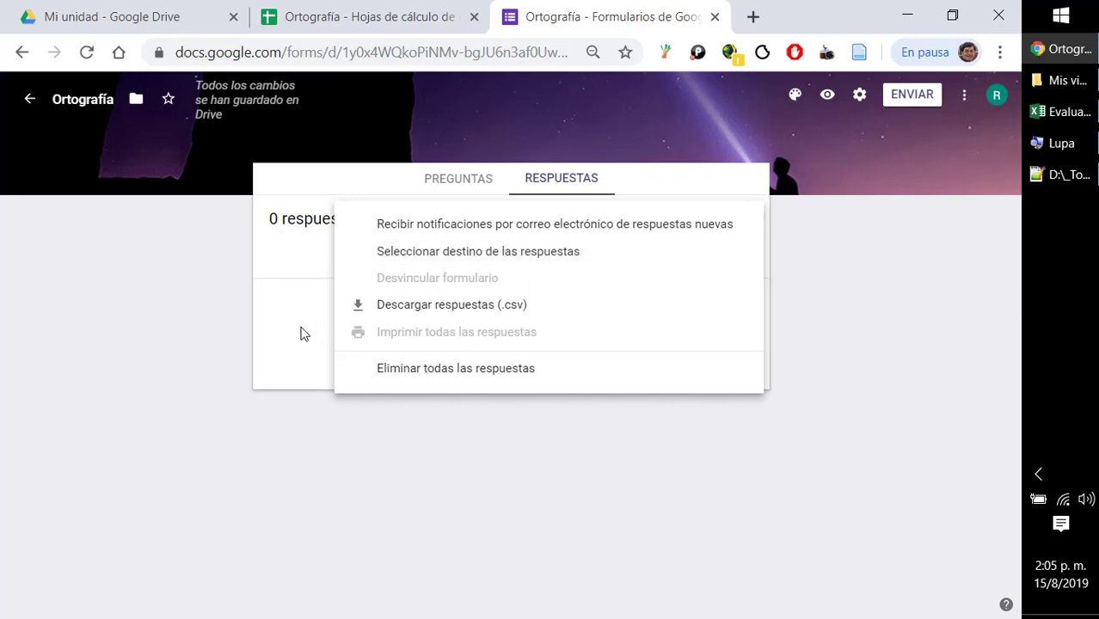
{"action": "left_click", "coordinate": [486, 258]}
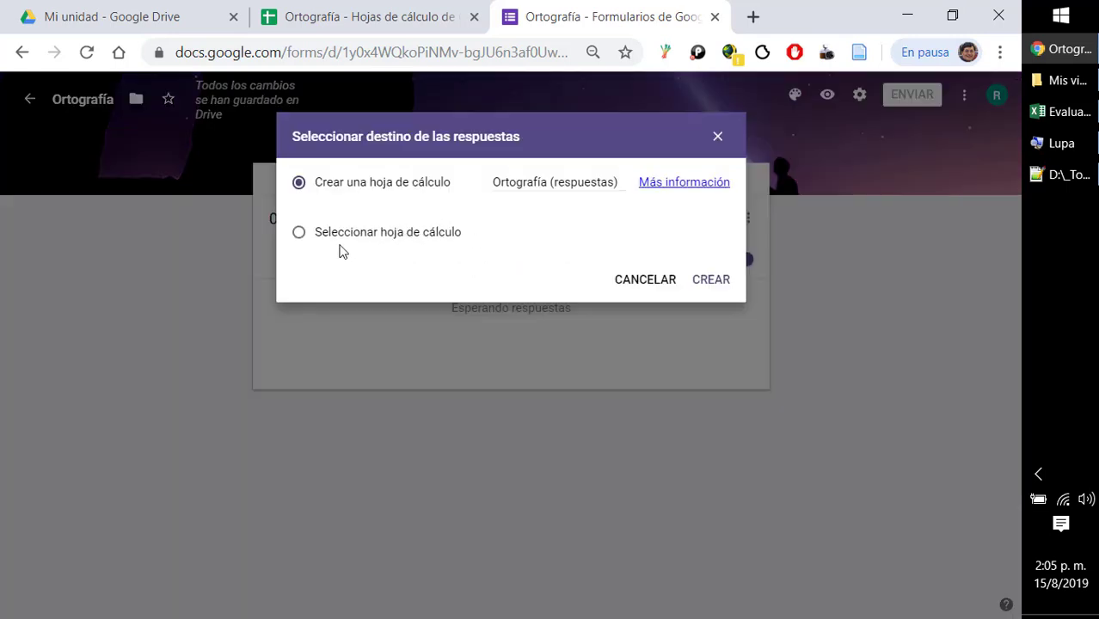
{"action": "left_click", "coordinate": [300, 234]}
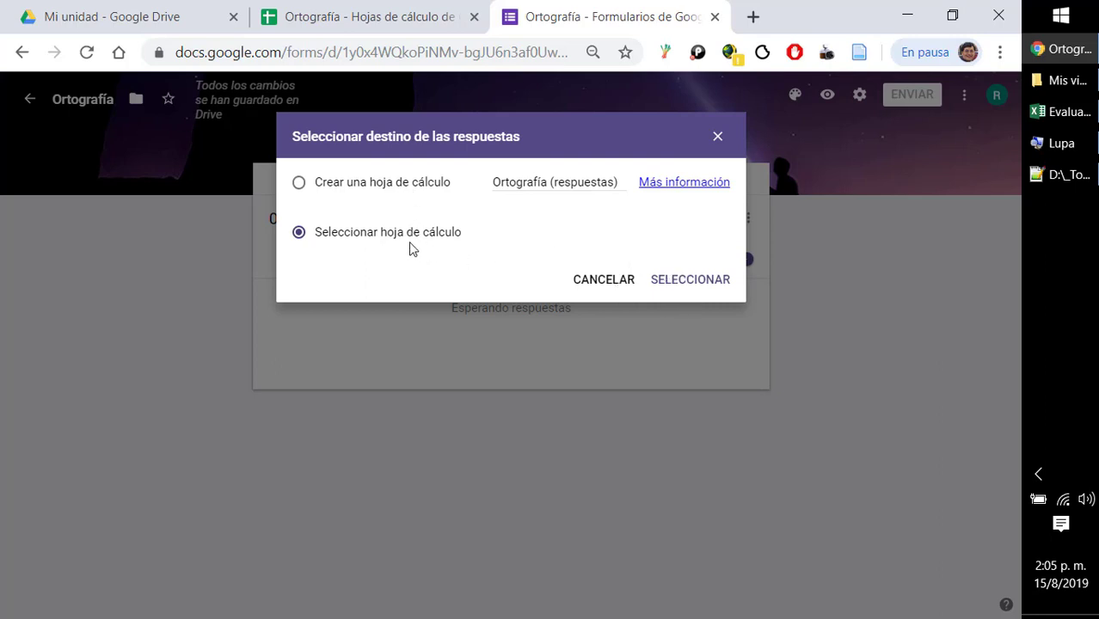
{"action": "left_click", "coordinate": [697, 281]}
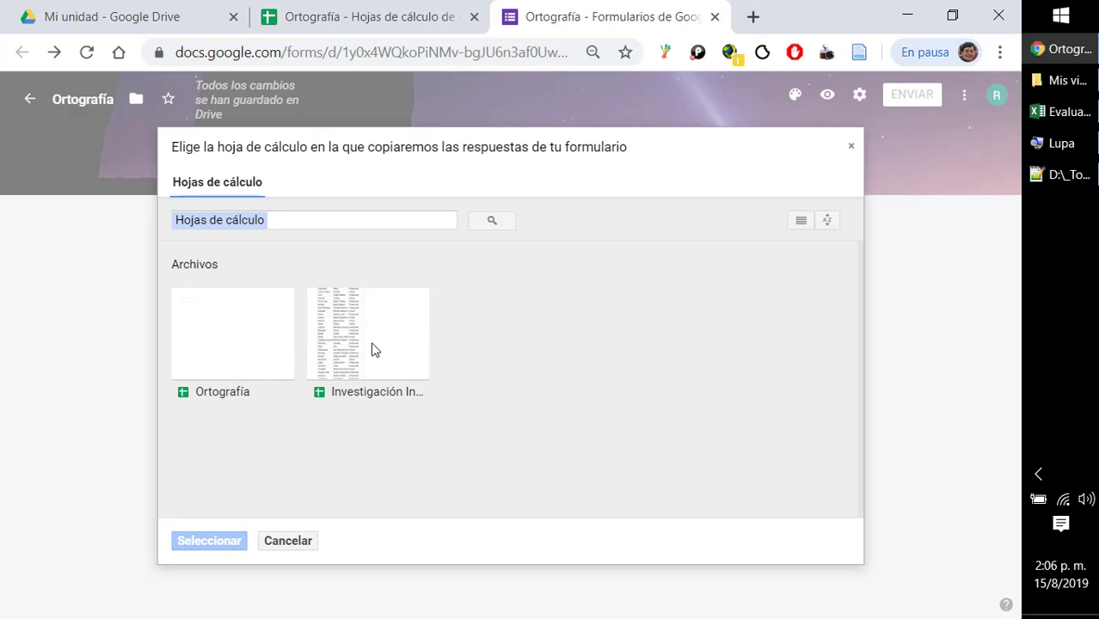
{"action": "left_click", "coordinate": [229, 346]}
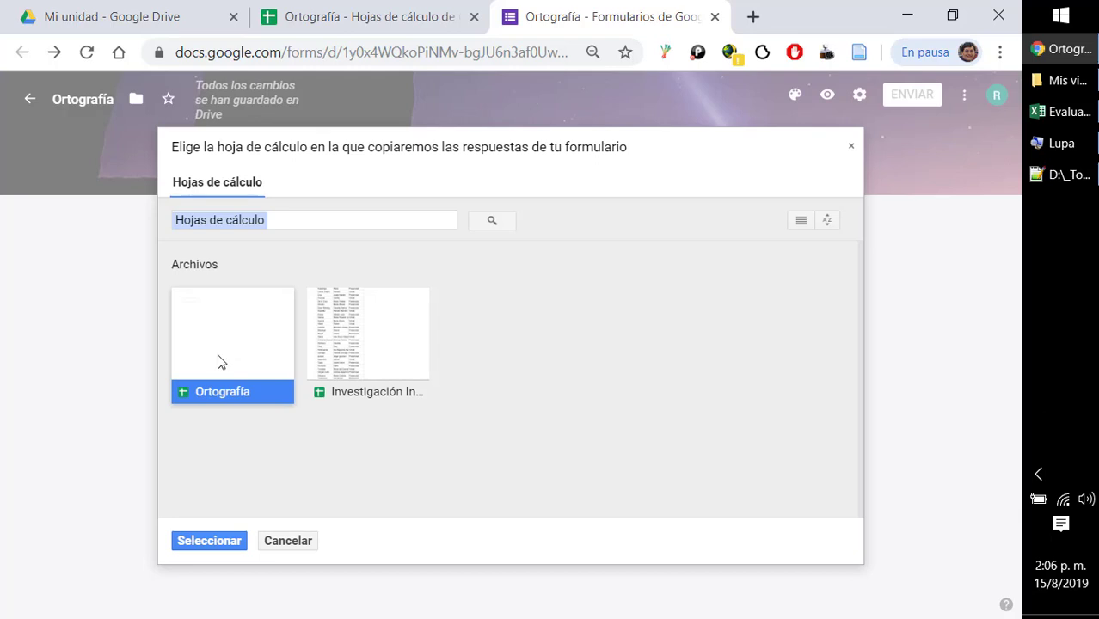
{"action": "left_click", "coordinate": [209, 542]}
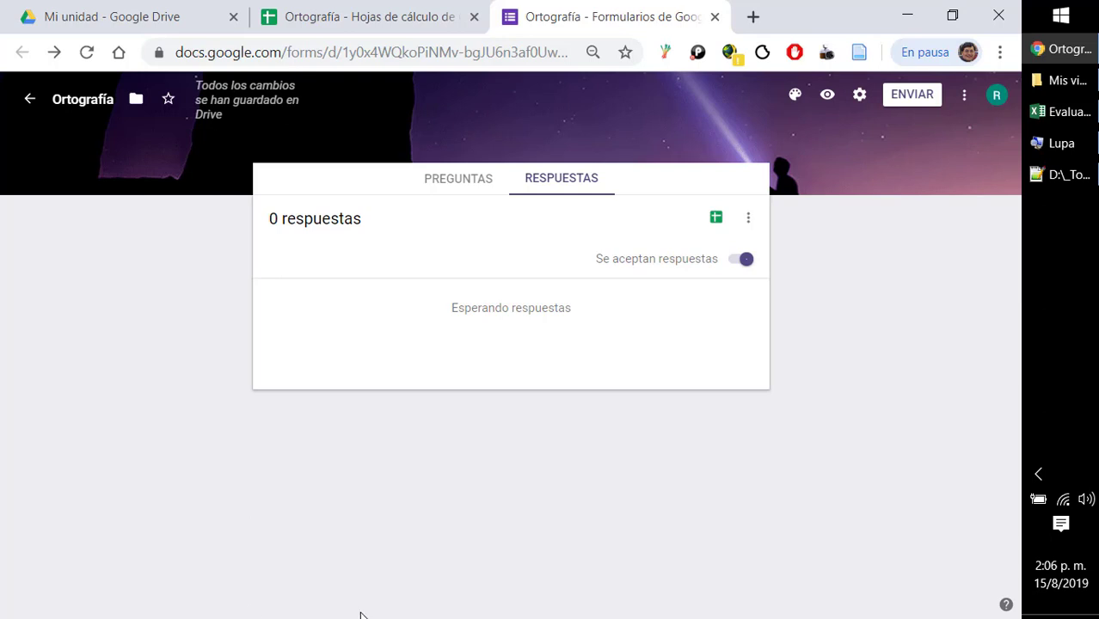
- Examine the column headings of the form responses sheet in the Ortografía spreadsheet and return to the form
{"action": "left_click", "coordinate": [379, 26]}
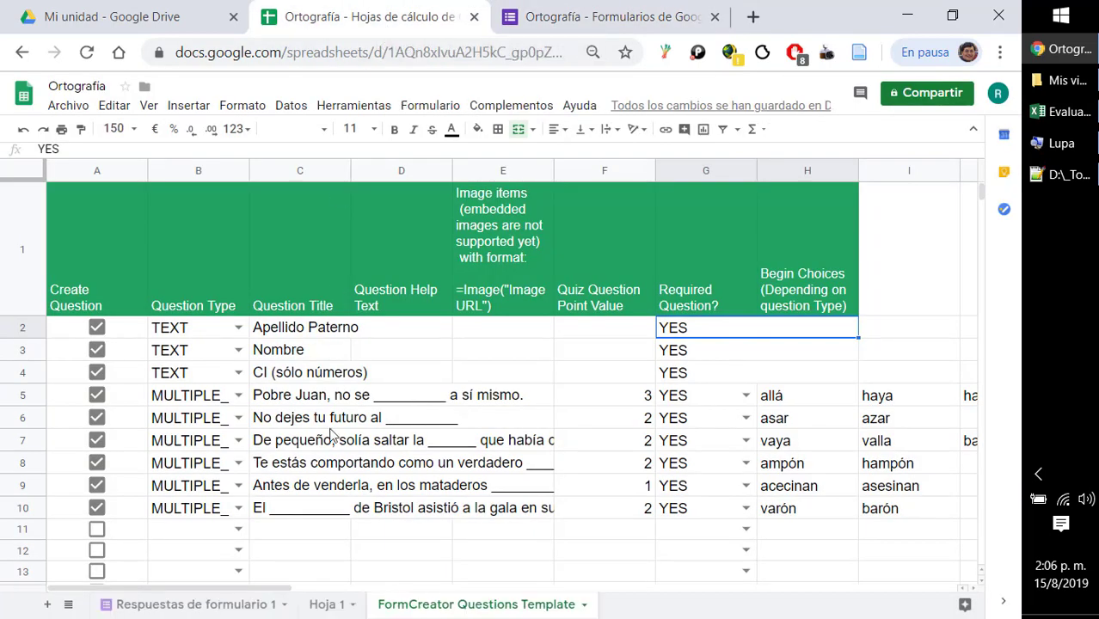
{"action": "left_click", "coordinate": [240, 613]}
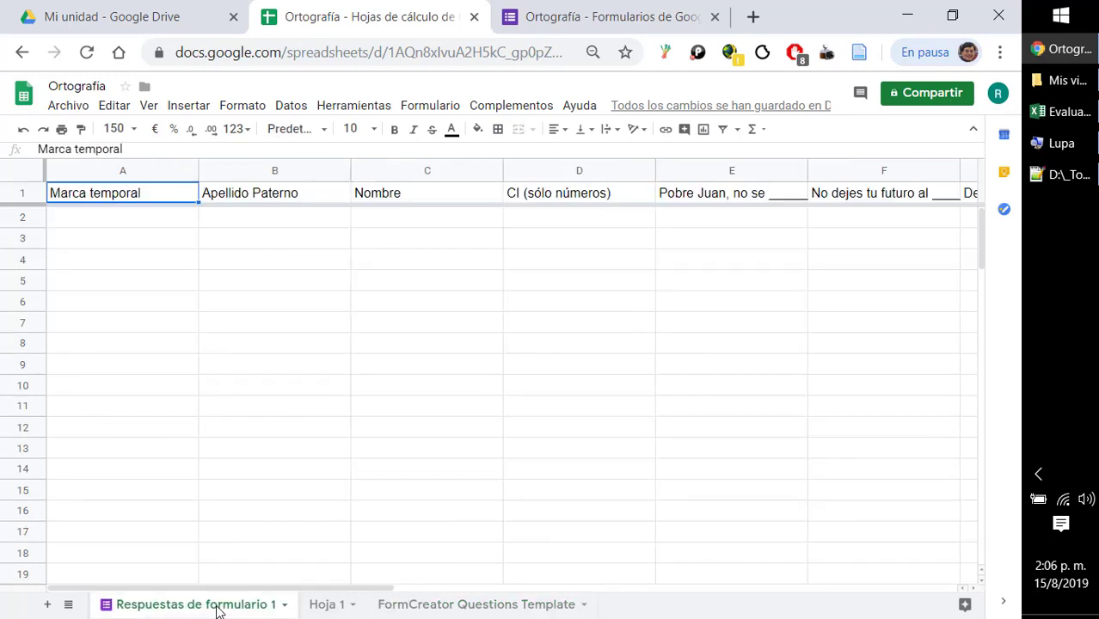
{"action": "left_click", "coordinate": [371, 222]}
{"action": "key", "text": "Right"}
{"action": "key", "text": "Right"}
{"action": "key", "text": "Right"}
{"action": "key", "text": "Right"}
{"action": "key", "text": "Right"}
{"action": "key", "text": "Right"}
{"action": "key", "text": "Right"}
{"action": "key", "text": "Right"}
{"action": "key", "text": "Right"}
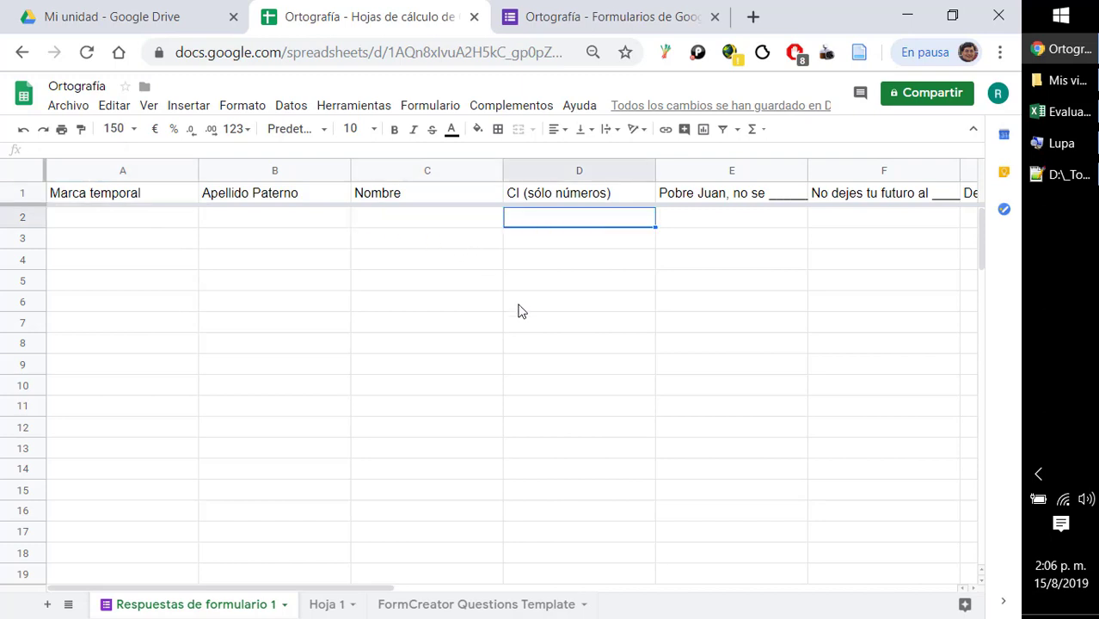
{"action": "key", "text": "Right"}
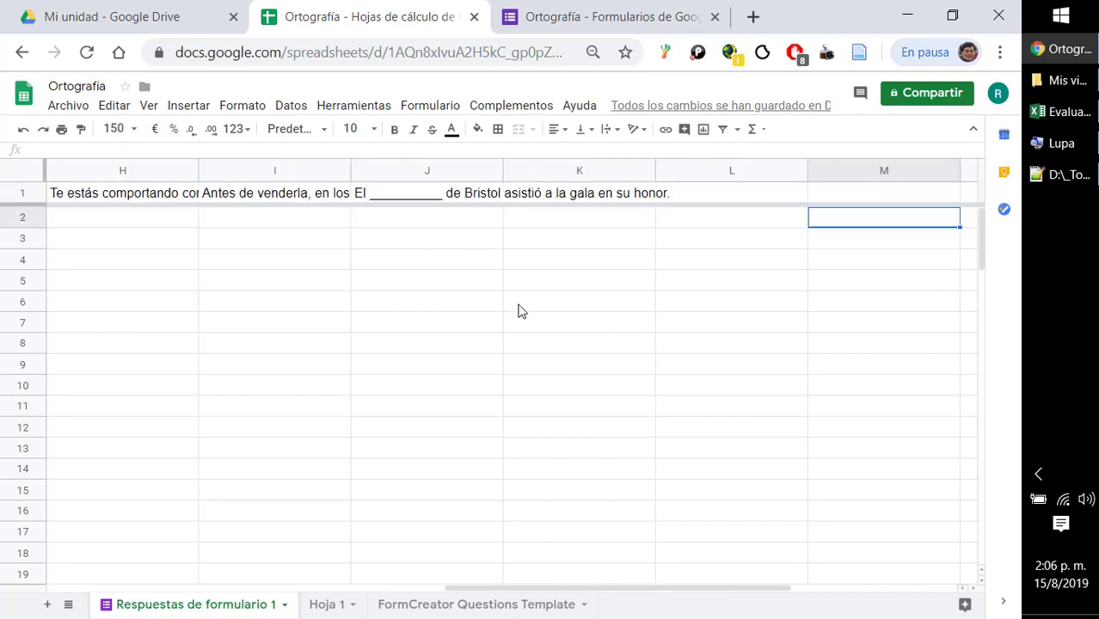
{"action": "key", "text": "Up"}
{"action": "key", "text": "Left"}
{"action": "key", "text": "Left"}
{"action": "key", "text": "Left"}
{"action": "key", "text": "Left"}
{"action": "key", "text": "Left"}
{"action": "key", "text": "Left"}
{"action": "key", "text": "Left"}
{"action": "key", "text": "Left"}
{"action": "key", "text": "Left"}
{"action": "key", "text": "Left"}
{"action": "key", "text": "Left"}
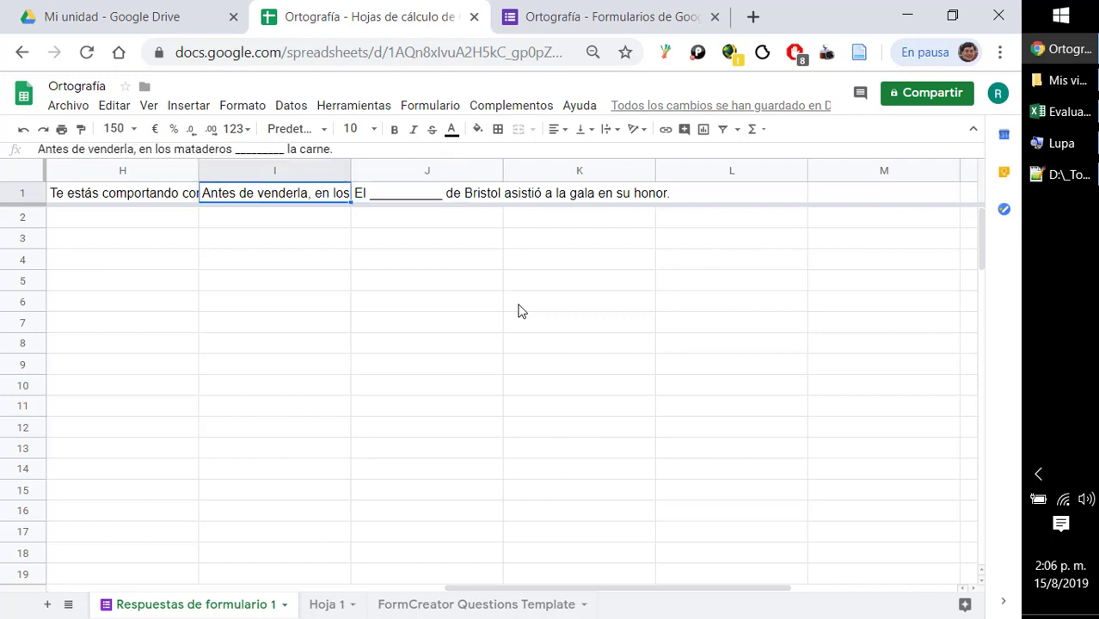
{"action": "key", "text": "Left"}
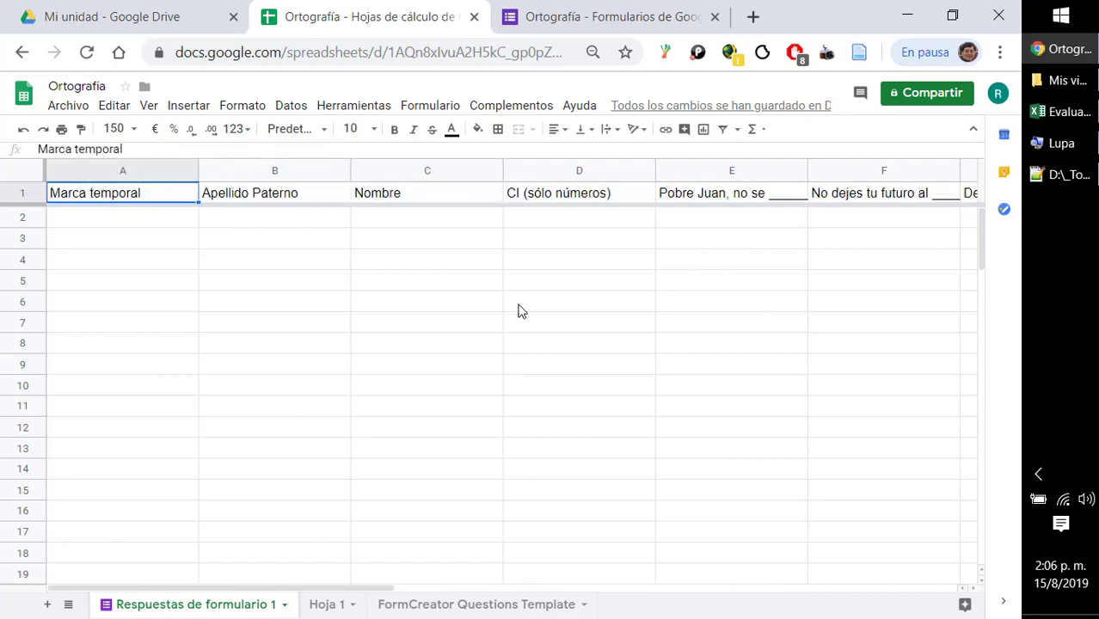
{"action": "key", "text": "Down"}
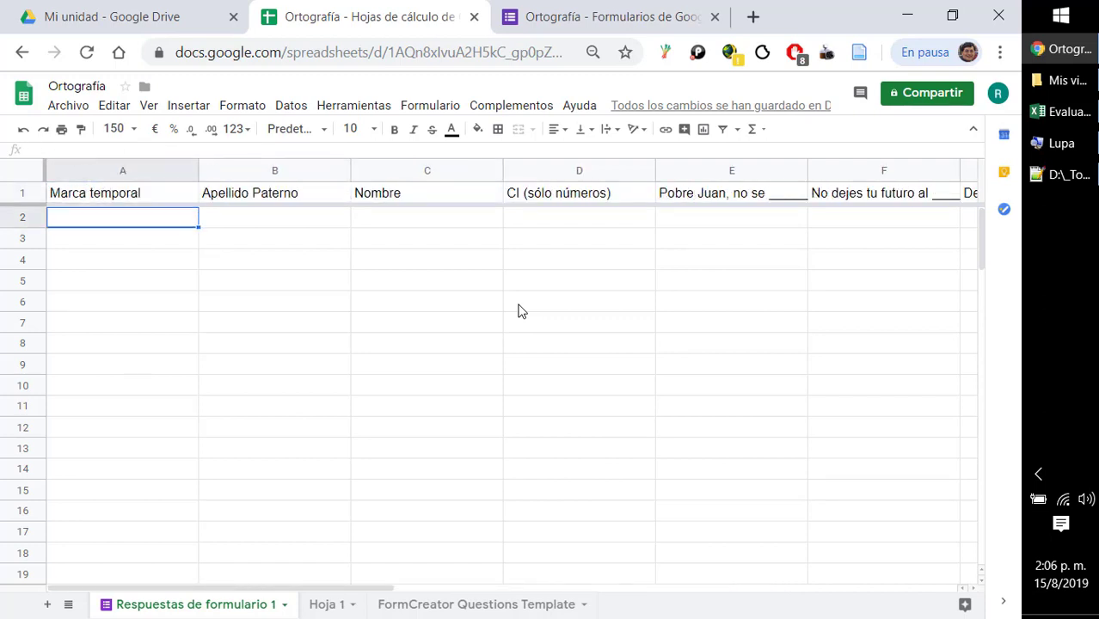
{"action": "left_click", "coordinate": [567, 20]}
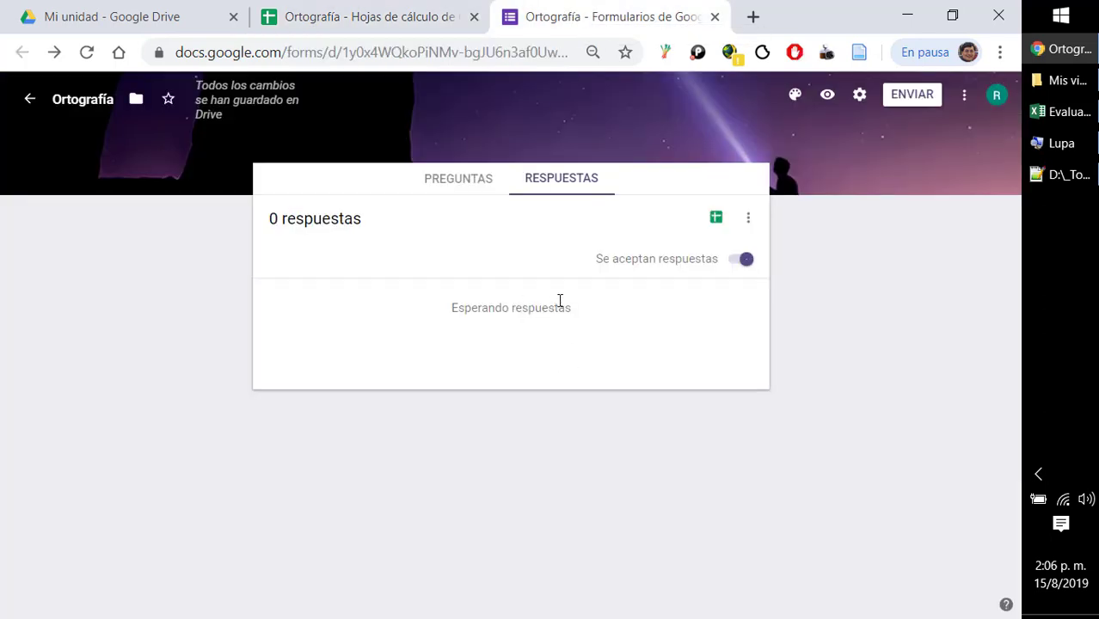